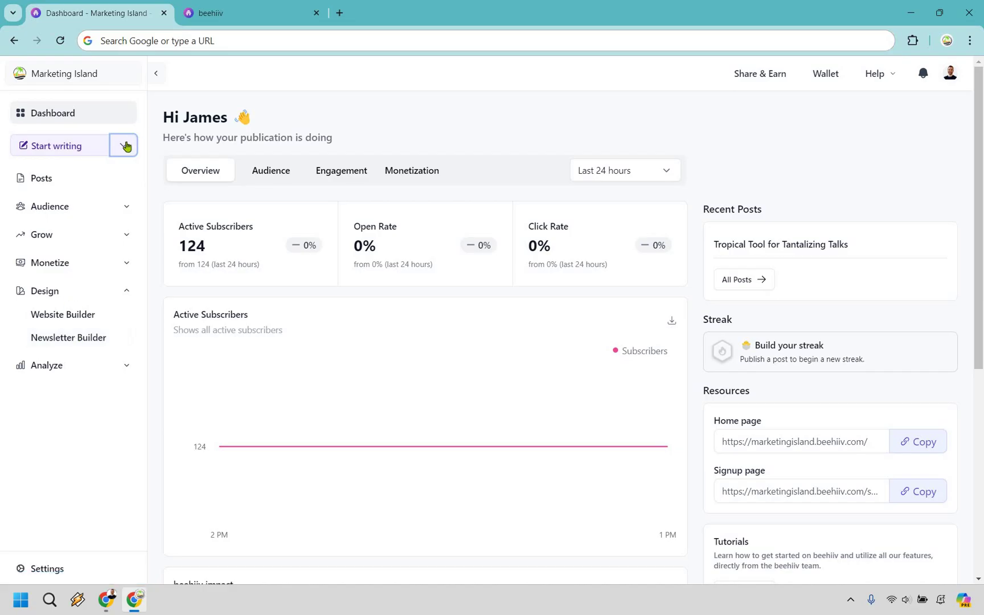
Step: Start a new post and title it "How To Create Pro Pixar Videos"
click(117, 191)
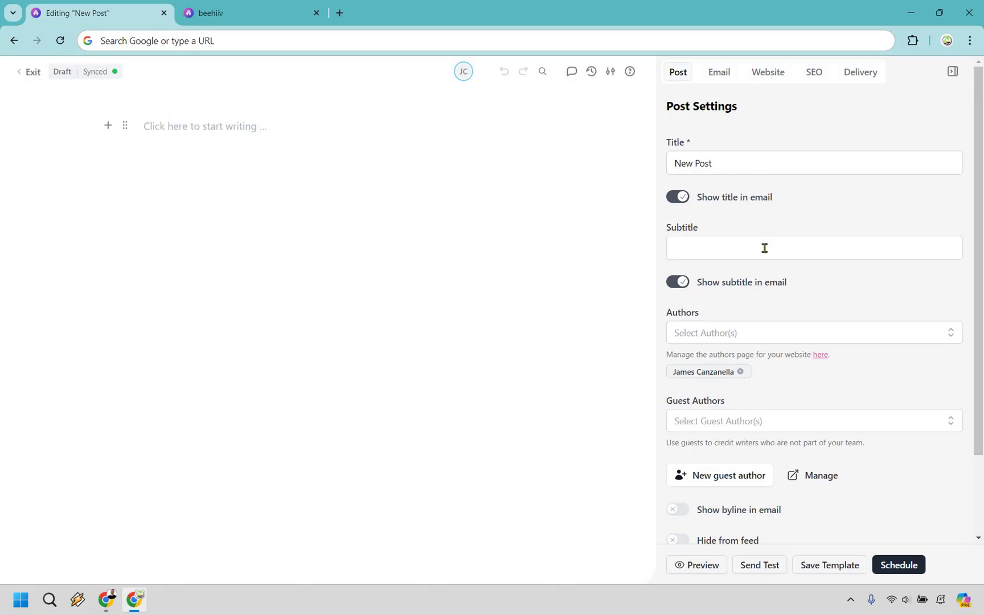
click(768, 163)
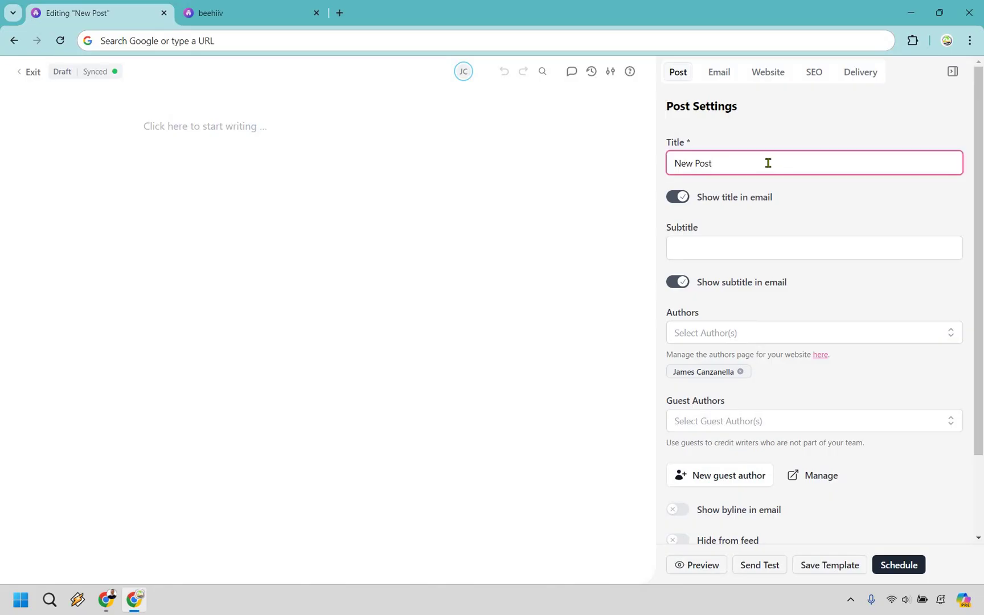
key(BackSpace)
key(BackSpace)
key(BackSpace)
key(BackSpace)
key(BackSpace)
key(BackSpace)
key(BackSpace)
key(BackSpace)
text(How To Create Pro Pixar Videos)
click(839, 204)
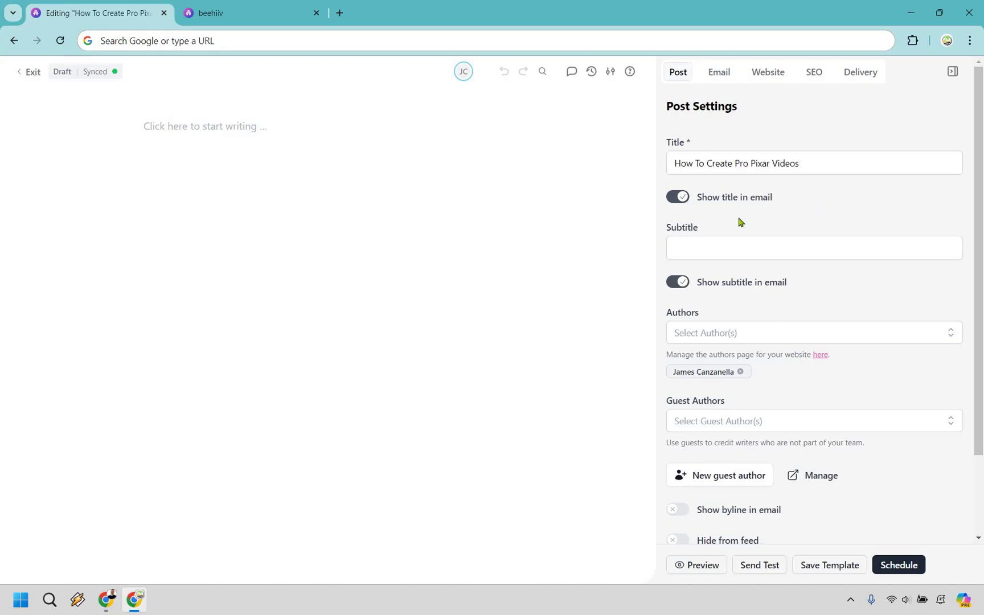
Step: Hide the title and subtitle in the email and set the subtitle to "...even if you're not a pro video marketer."
click(683, 201)
click(684, 288)
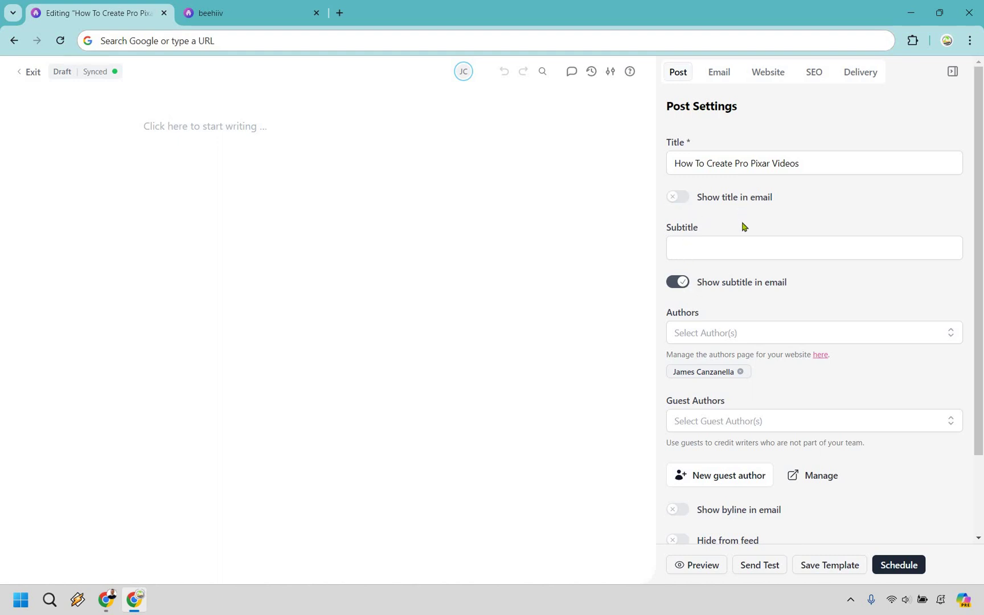
click(721, 243)
text(...even if you're not a pro video marketer.)
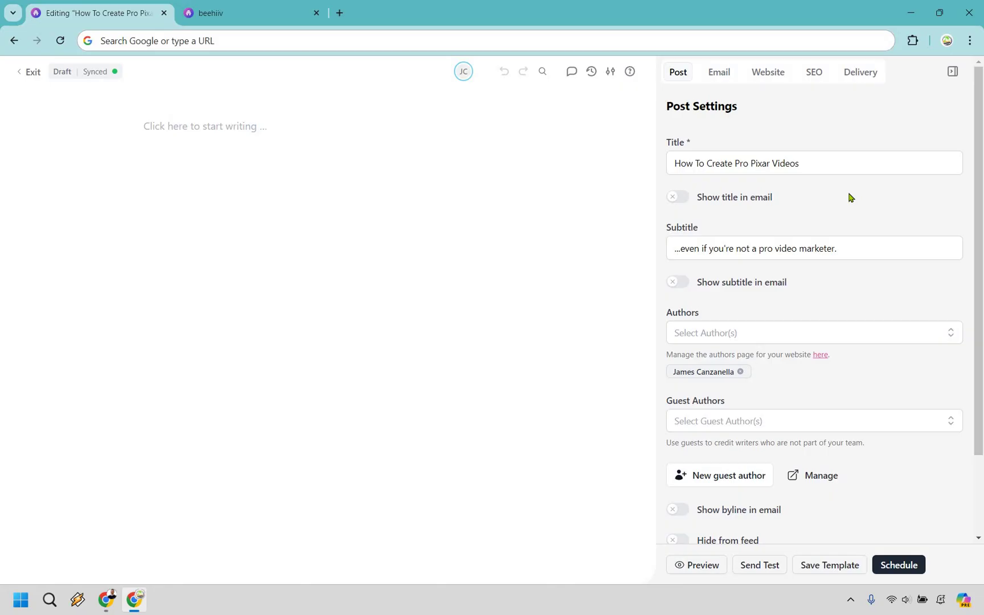
Step: Review the available authors and the remaining post settings, including guest authors, byline, feed visibility and displayed date
scroll(874, 270, down, 1)
click(874, 268)
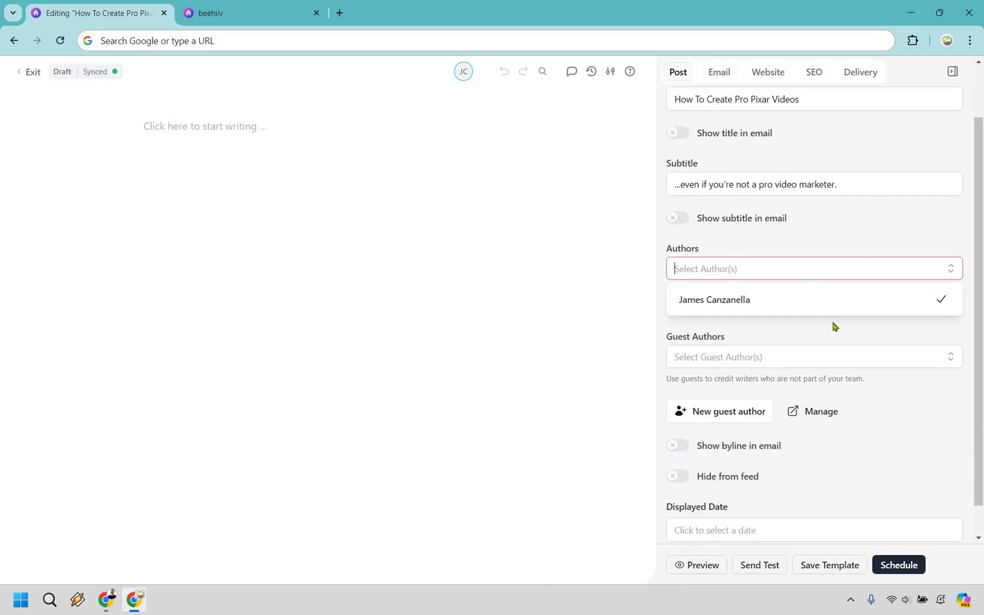
click(873, 266)
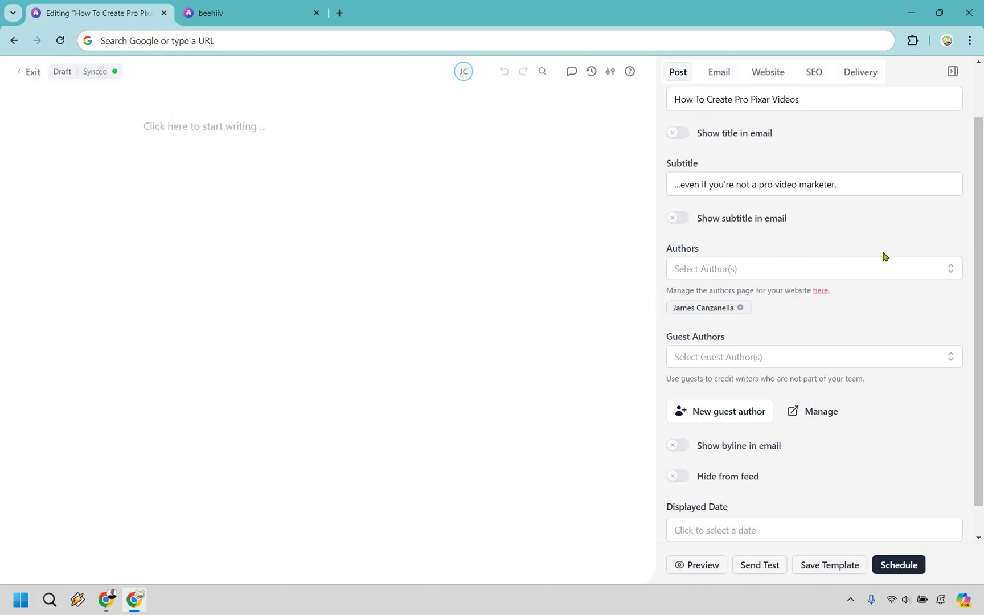
scroll(946, 327, down, 1)
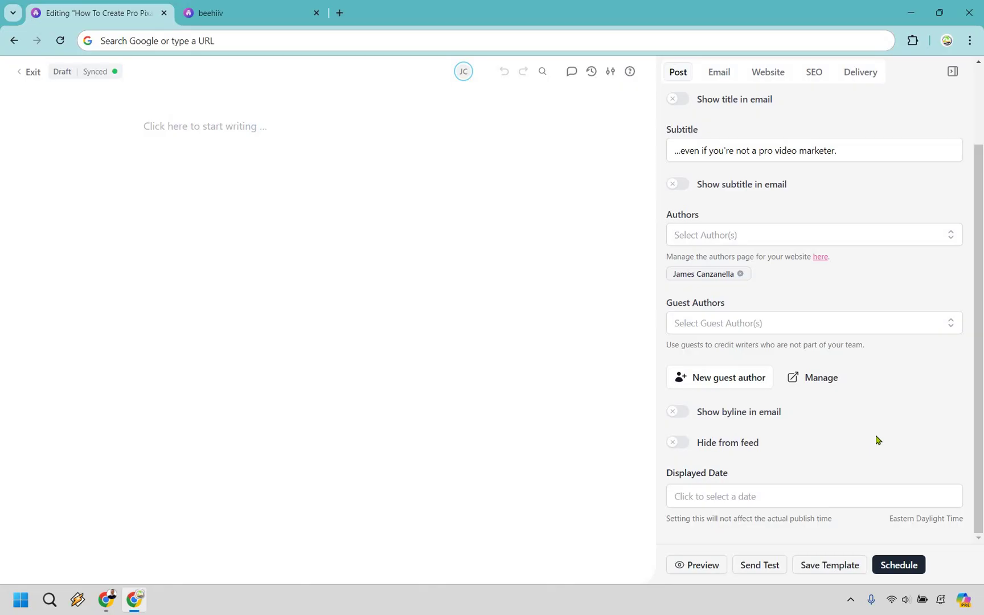
scroll(877, 440, up, 3)
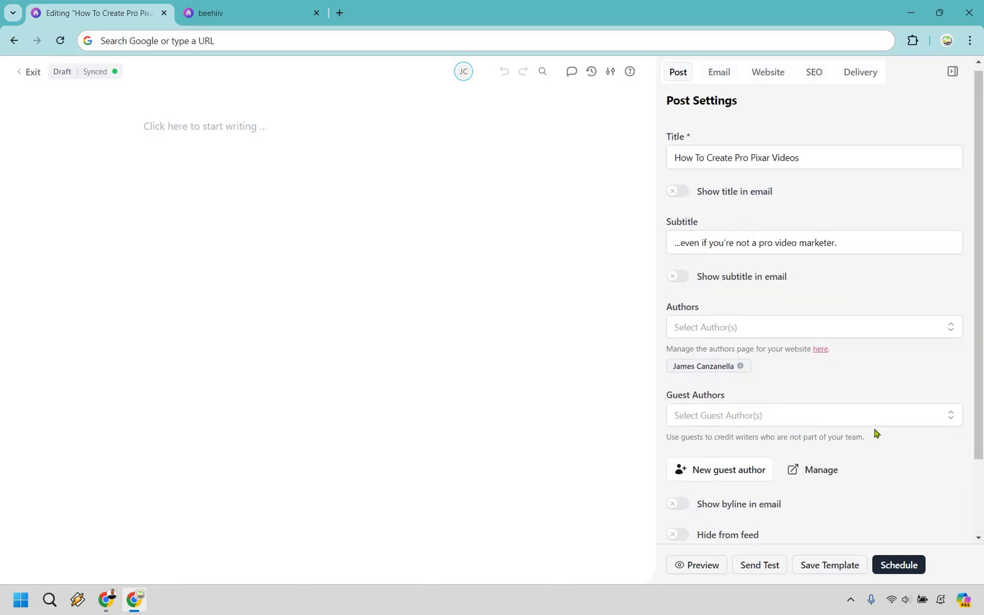
Step: In the email settings, set the header's social and engagement buttons to None and expand the advanced options
click(718, 74)
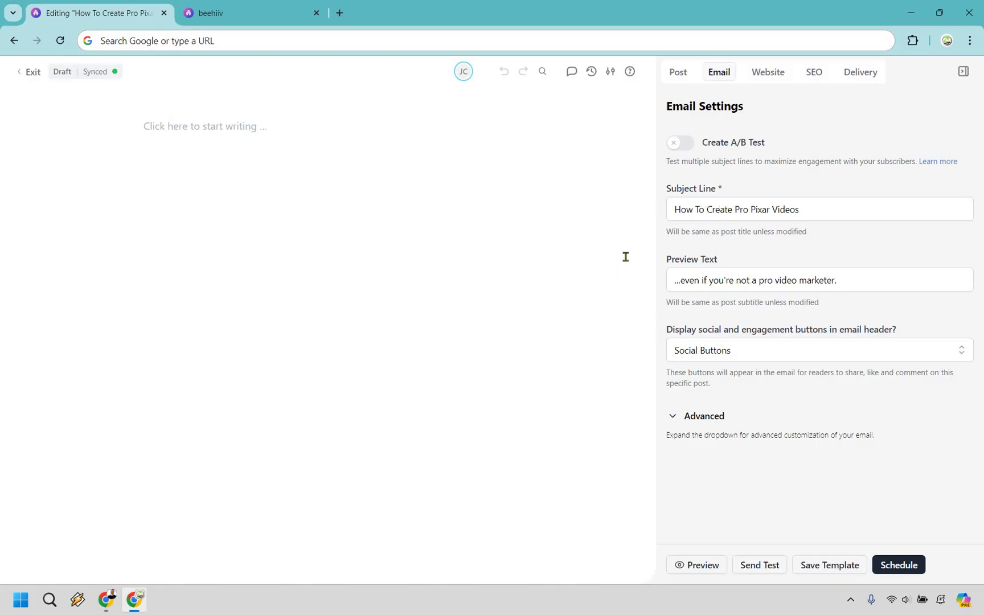
drag(812, 231, 674, 231)
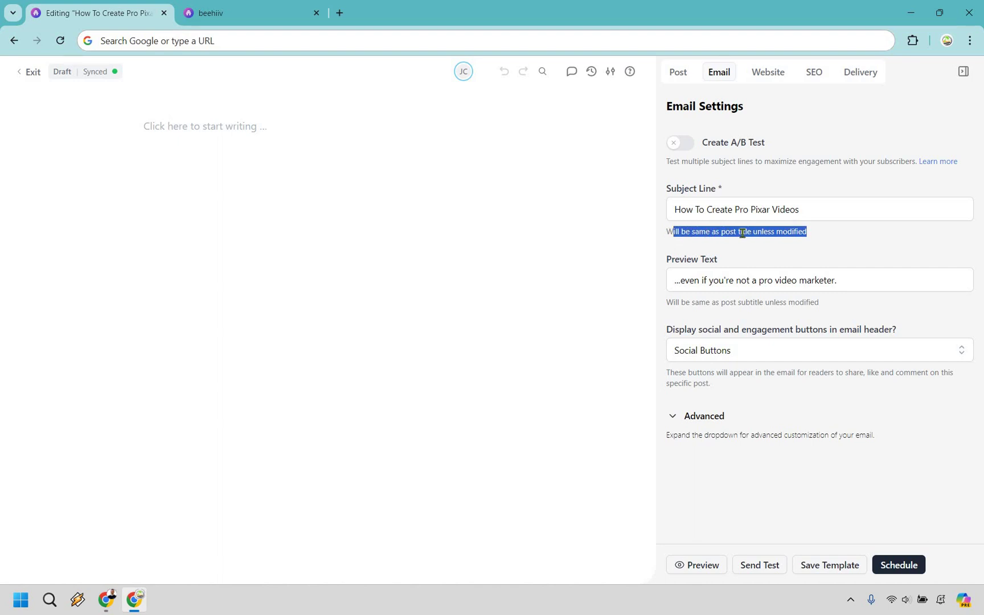
click(758, 292)
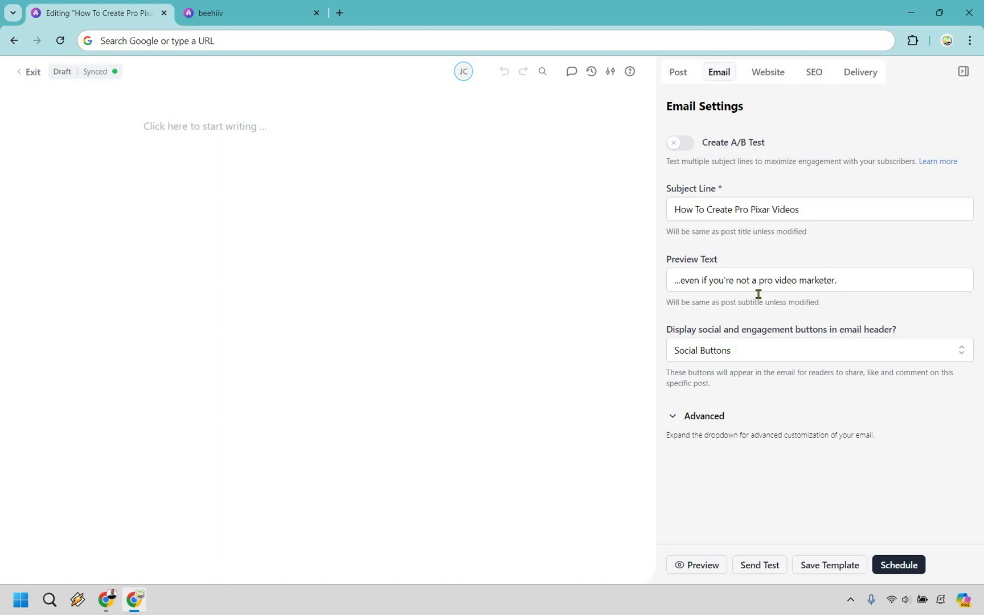
click(765, 351)
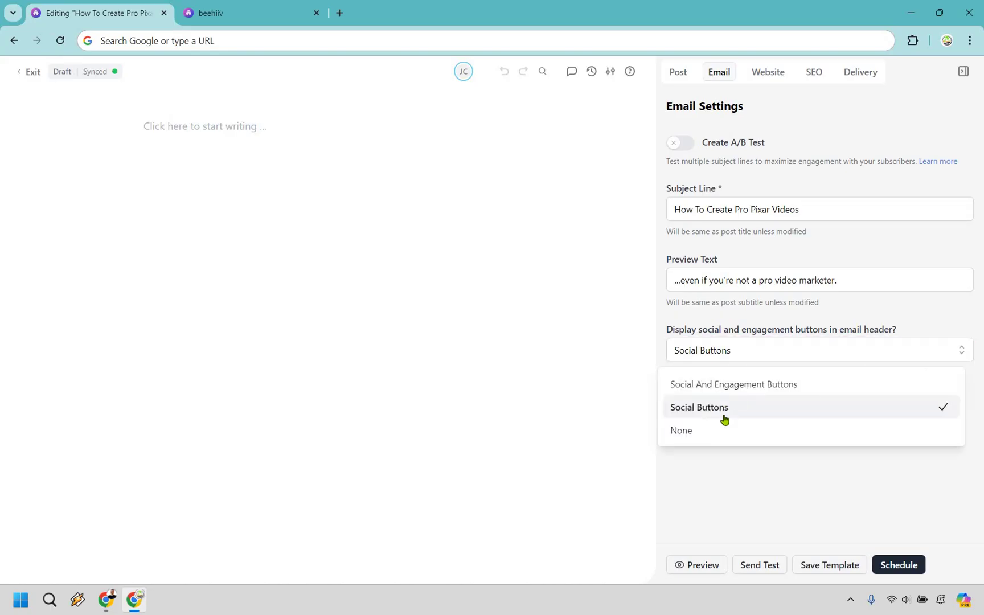
key(Return)
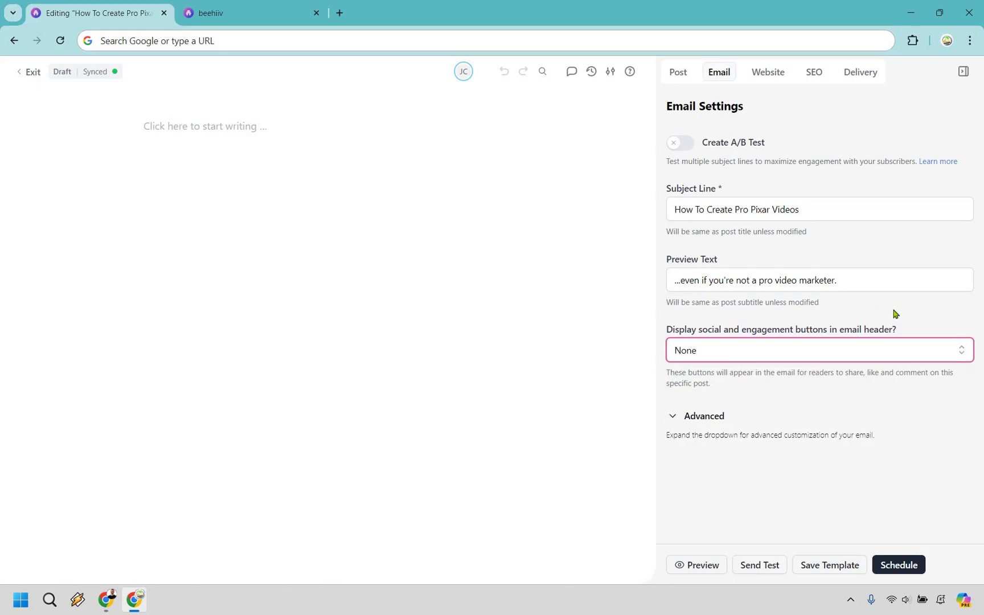
click(783, 405)
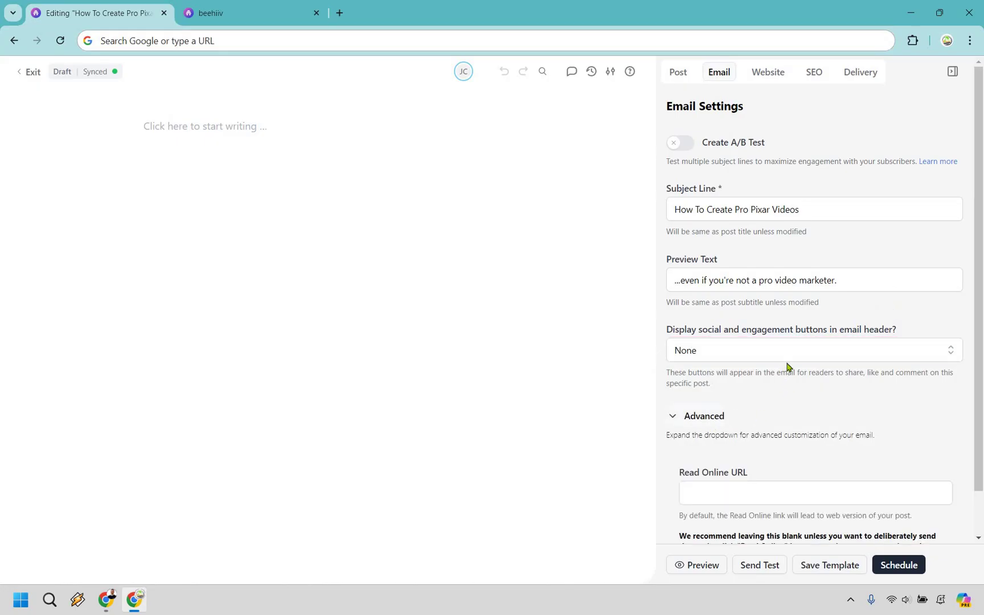
scroll(701, 382, down, 1)
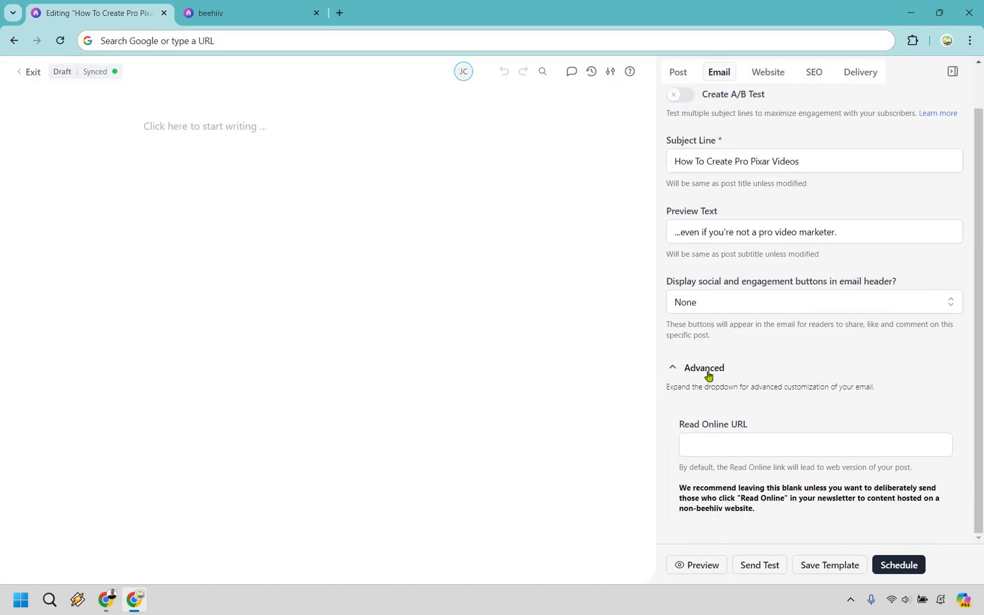
Step: Set the post's website slug to "pixar"
click(761, 71)
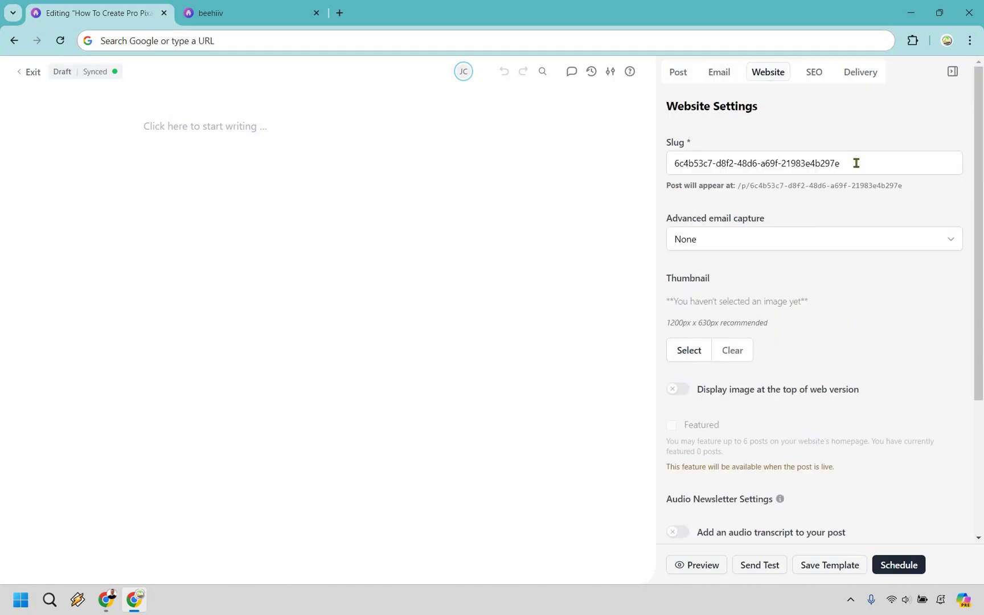
triple_click(856, 163)
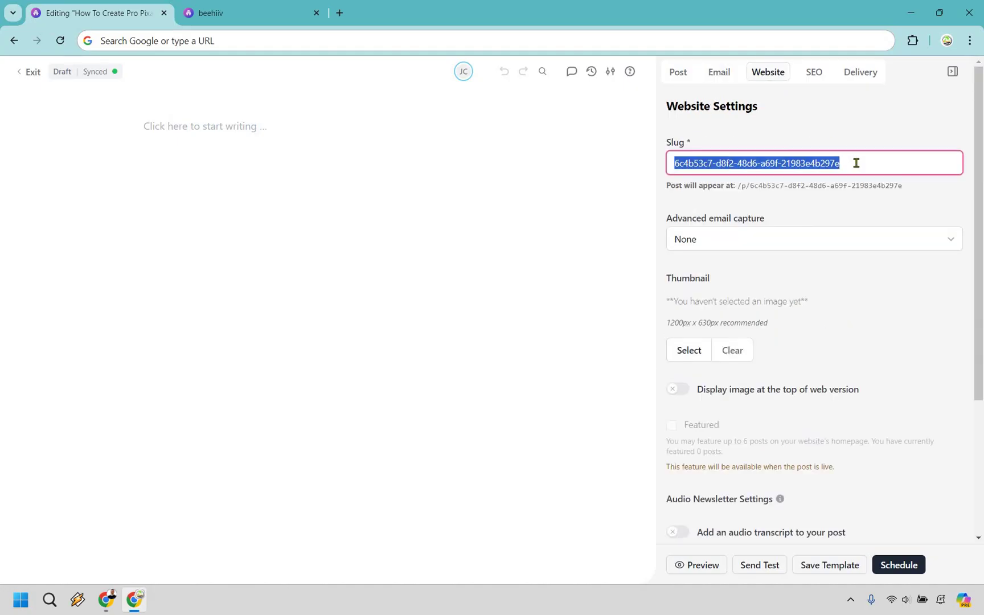
text(pixar)
click(740, 277)
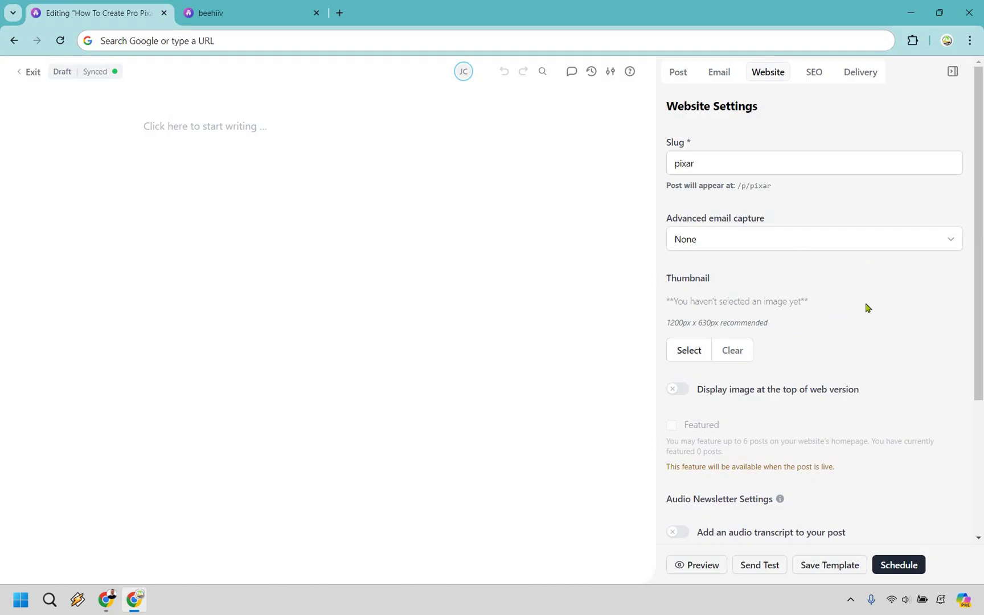
Step: Choose the tropical island picture with dolphins and treasure underwater as the post's thumbnail and review the remaining website settings
click(688, 350)
scroll(875, 288, down, 2)
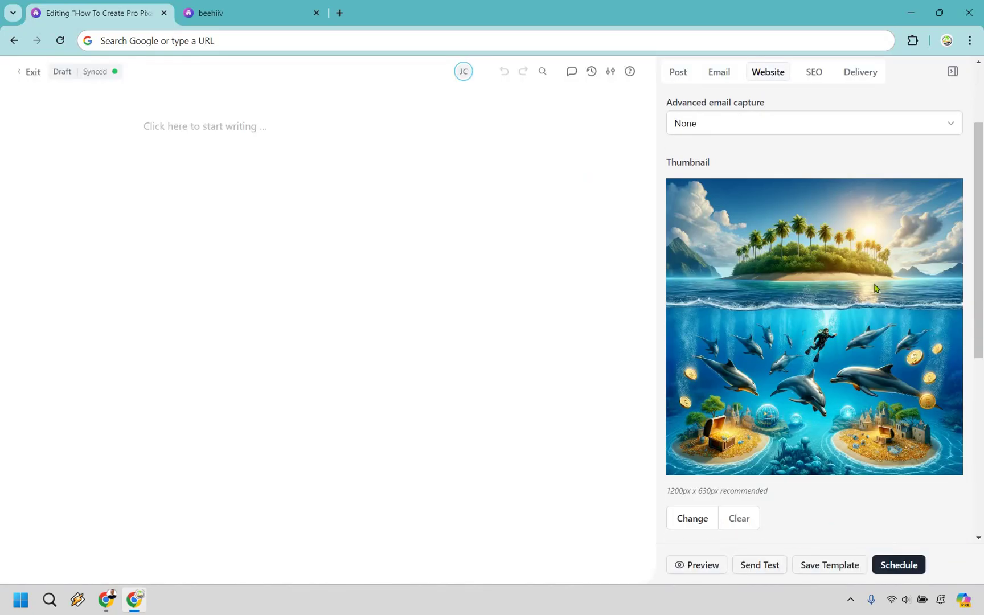
scroll(883, 288, down, 3)
scroll(897, 345, up, 2)
scroll(897, 344, down, 5)
scroll(823, 75, up, 8)
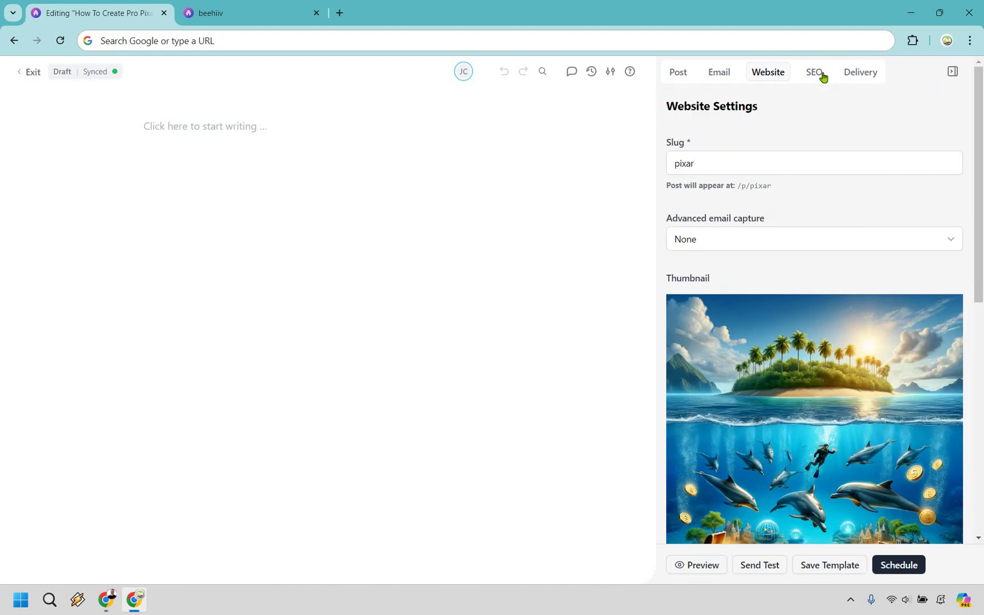
Step: Use the post title as SEO title, with description "Here is how you can create pro Pixar videos, even if you're not a pro video marketer."
click(822, 74)
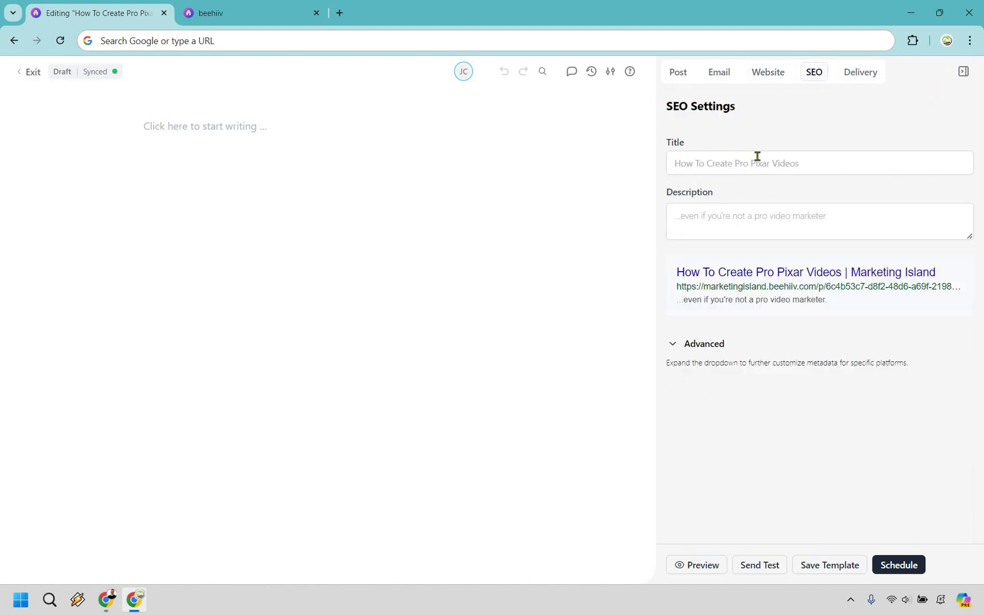
click(840, 218)
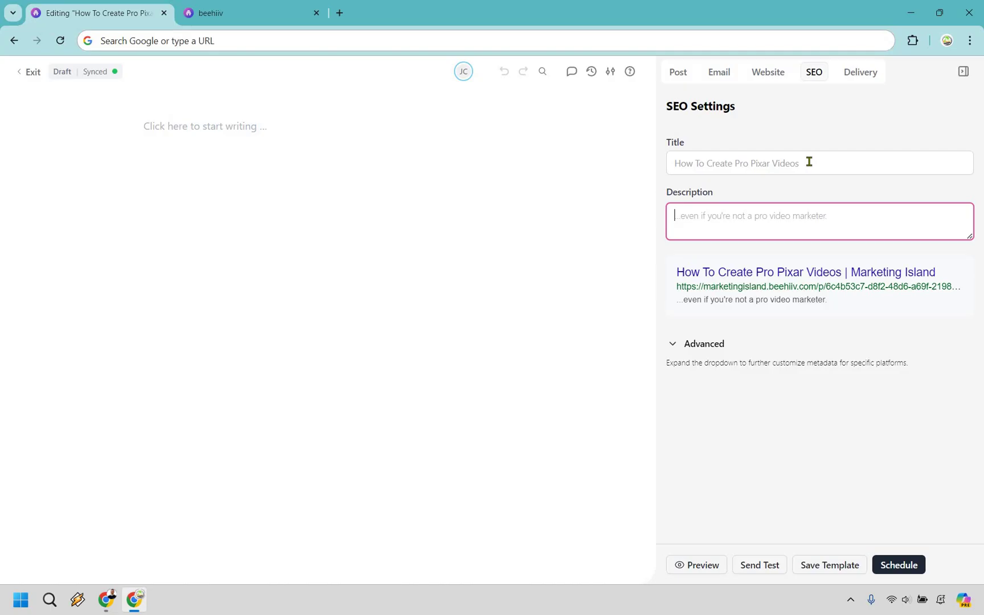
click(819, 163)
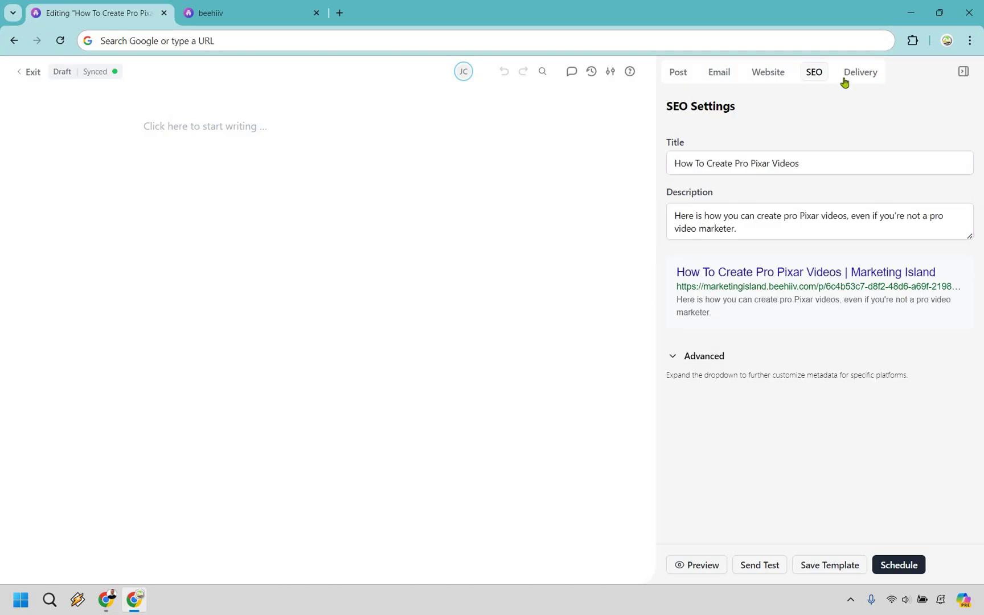
Step: Review the delivery settings for email recipients, segments and web access, and return to the post settings
click(844, 83)
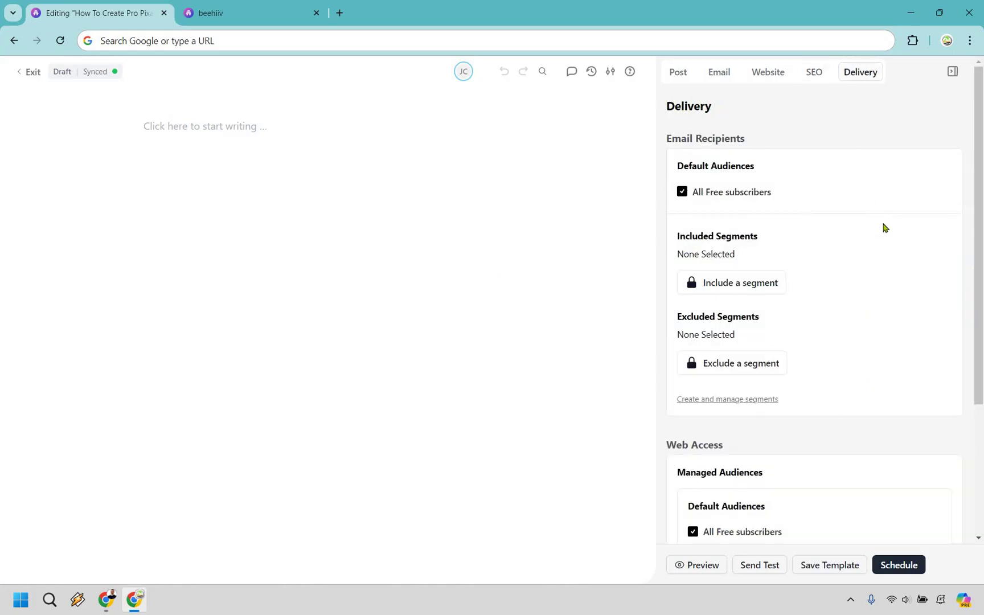
scroll(815, 279, down, 3)
scroll(852, 182, up, 3)
scroll(738, 448, down, 3)
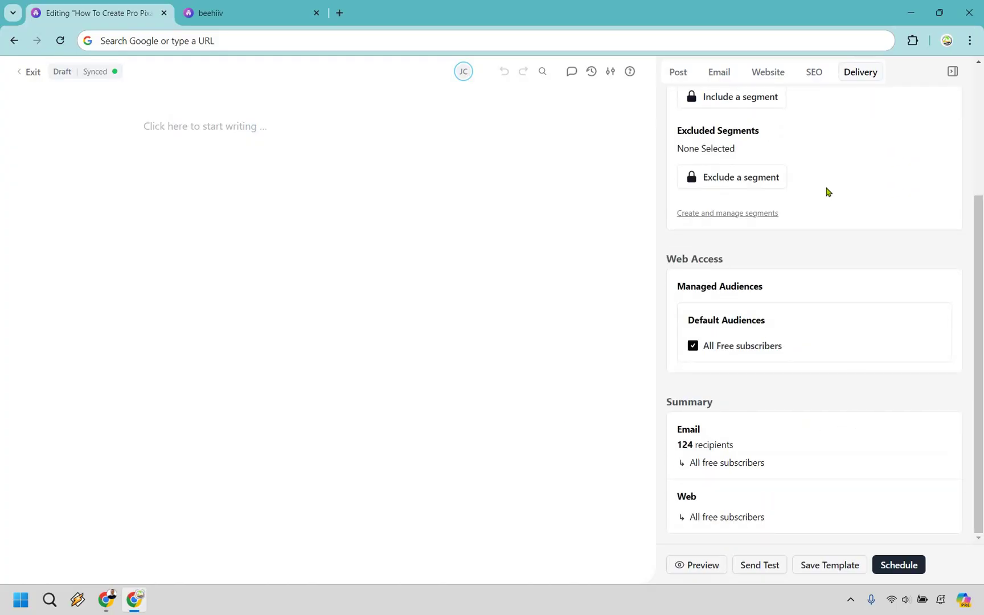
scroll(689, 76, up, 3)
click(690, 77)
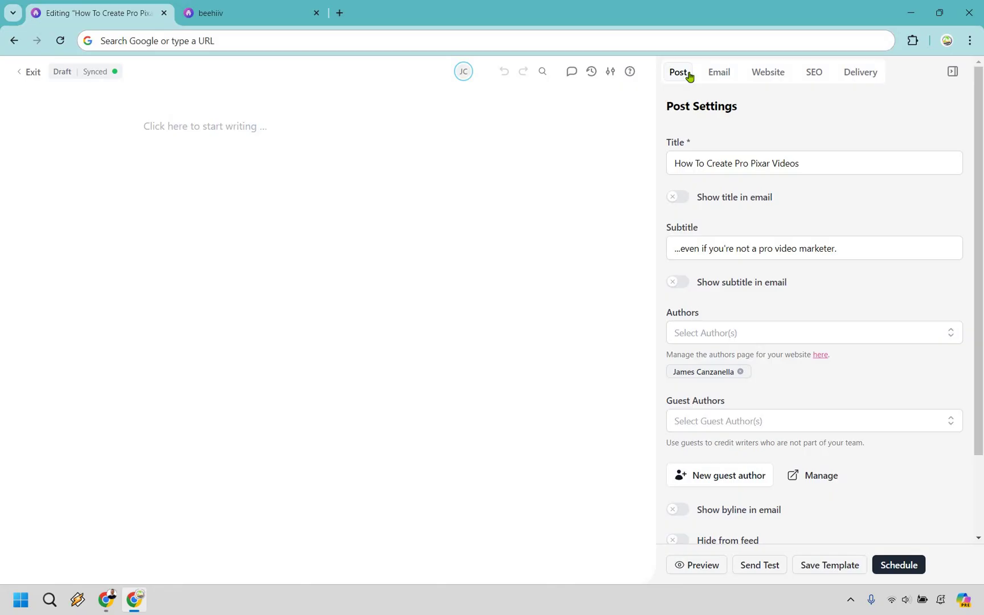
click(235, 137)
click(204, 125)
text(Start)
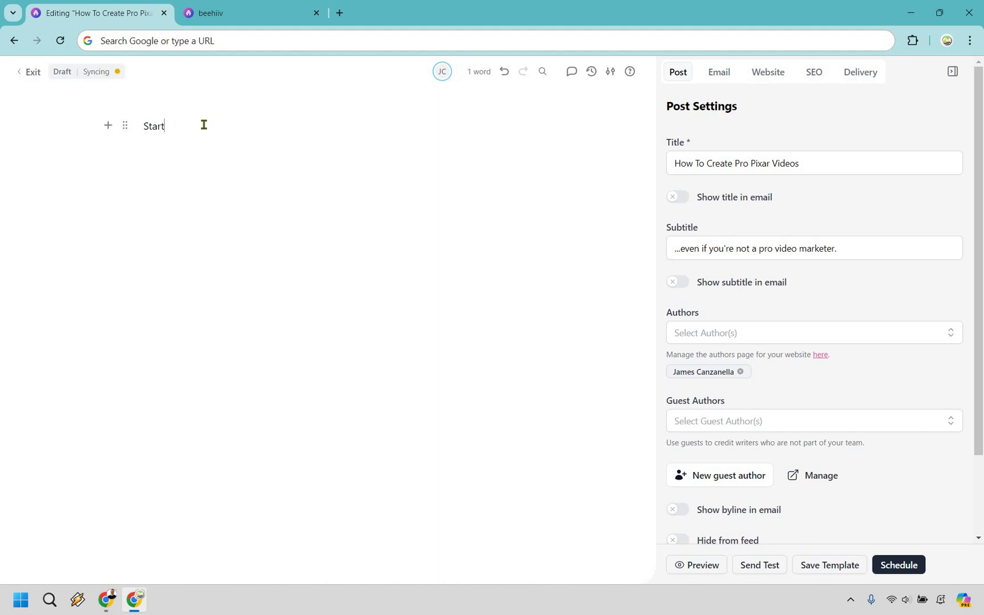
text( typgi)
key(BackSpace)
key(BackSpace)
key(BackSpace)
key(BackSpace)
key(BackSpace)
key(BackSpace)
key(BackSpace)
key(BackSpace)
key(BackSpace)
key(BackSpace)
key(BackSpace)
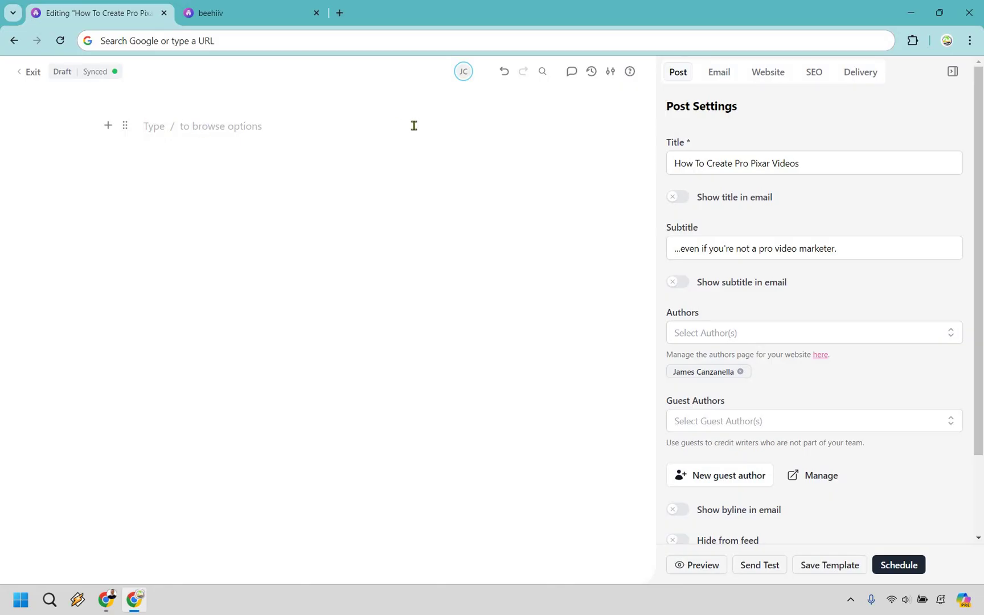
Step: Insert an image block at the start of the post body with the Marketing Island logo from the library
text(/)
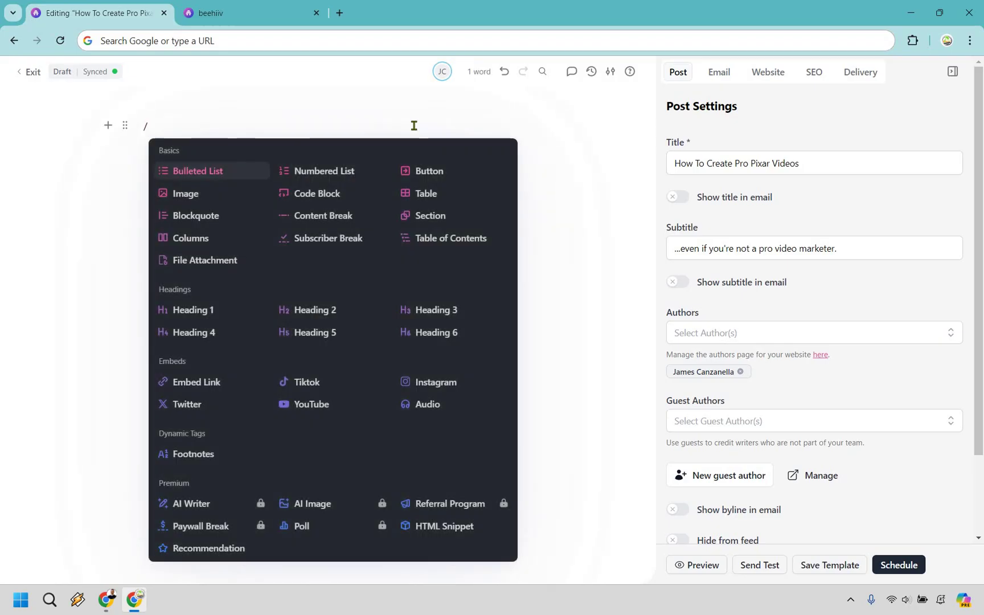
click(234, 198)
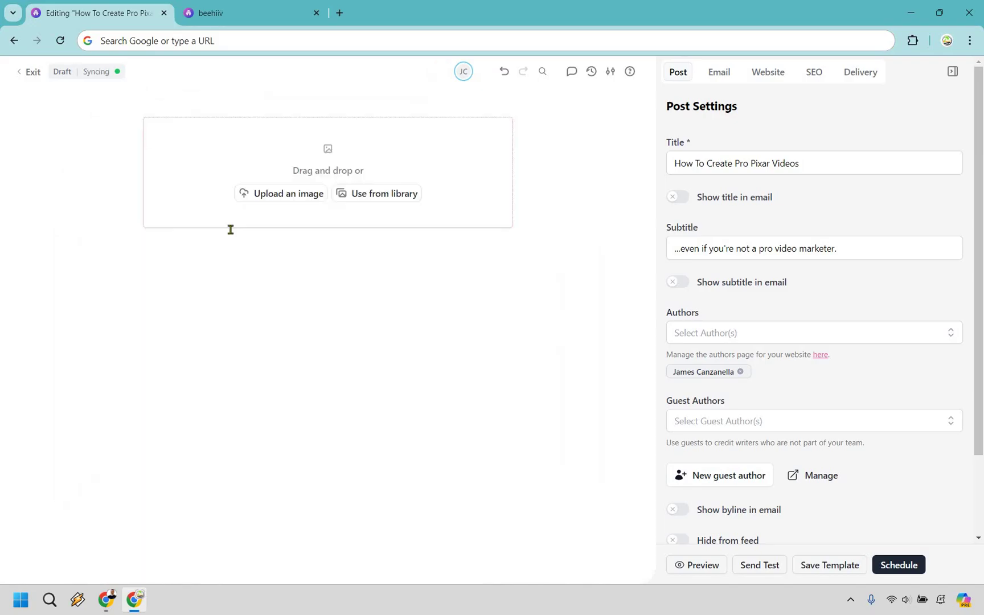
click(368, 195)
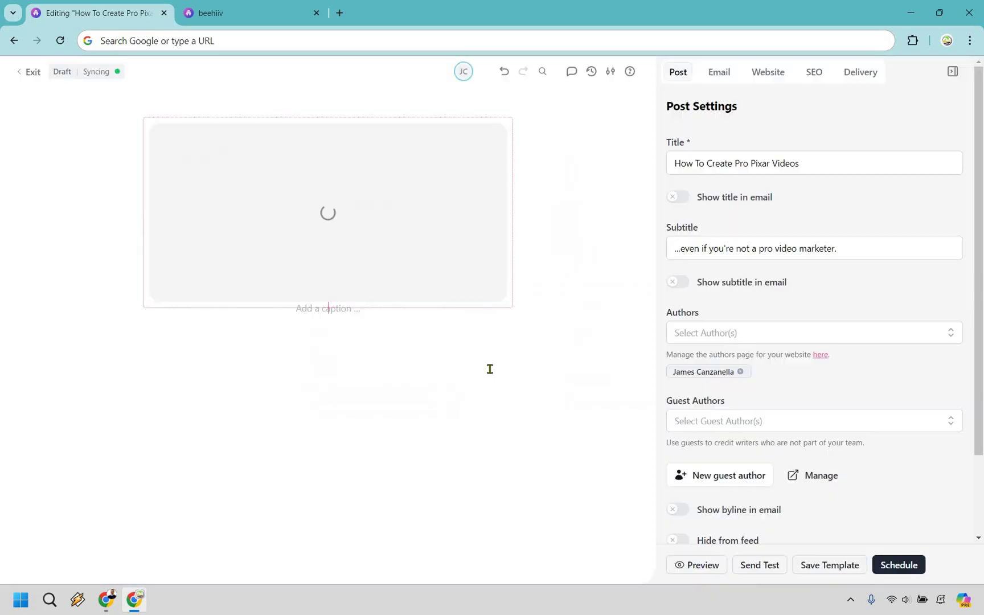
click(327, 220)
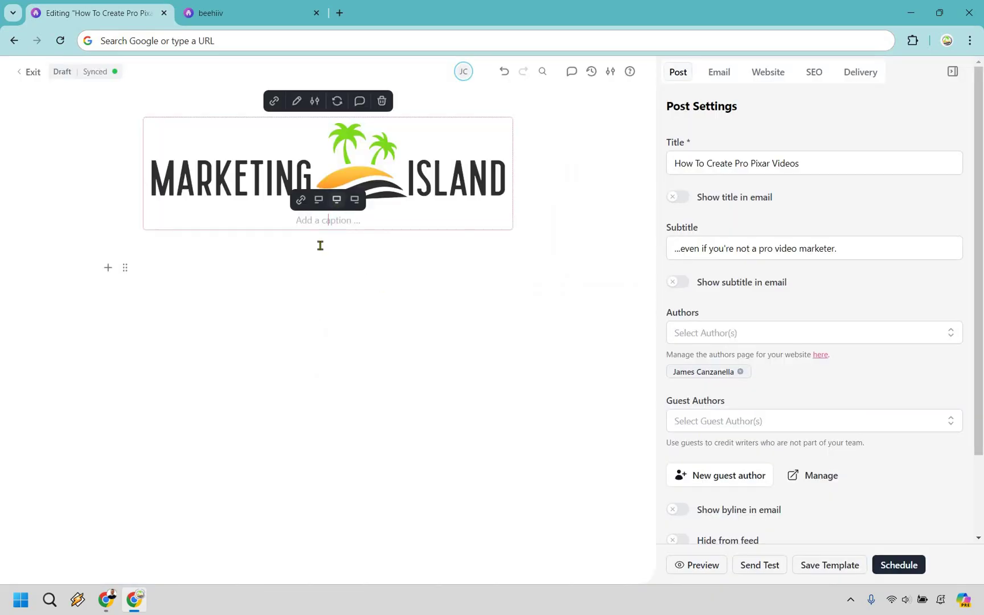
Step: Add a Heading 2 reading "Introduction" below the logo image, followed by the paragraph "Text will go here."
click(324, 264)
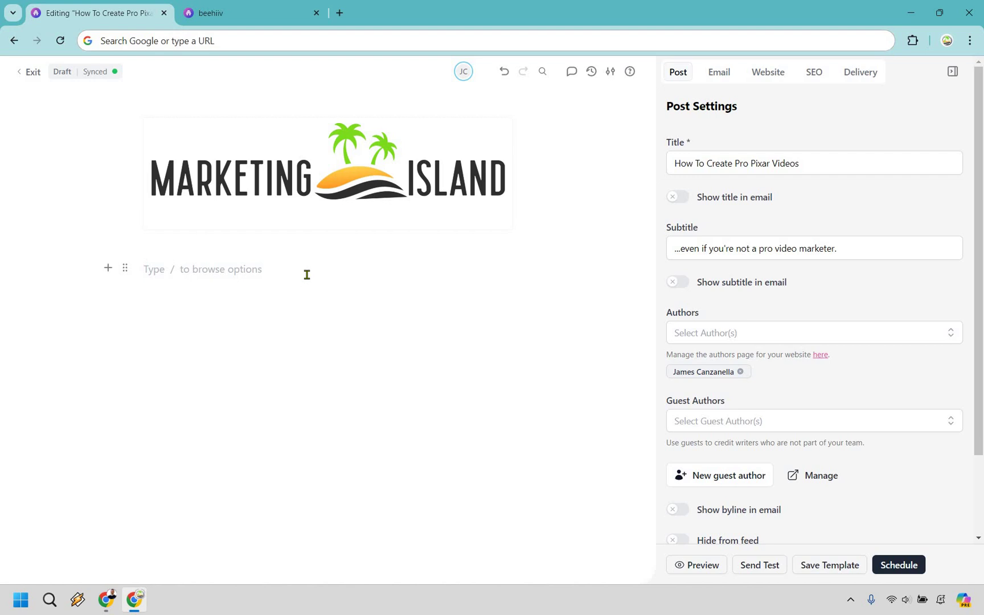
text(/)
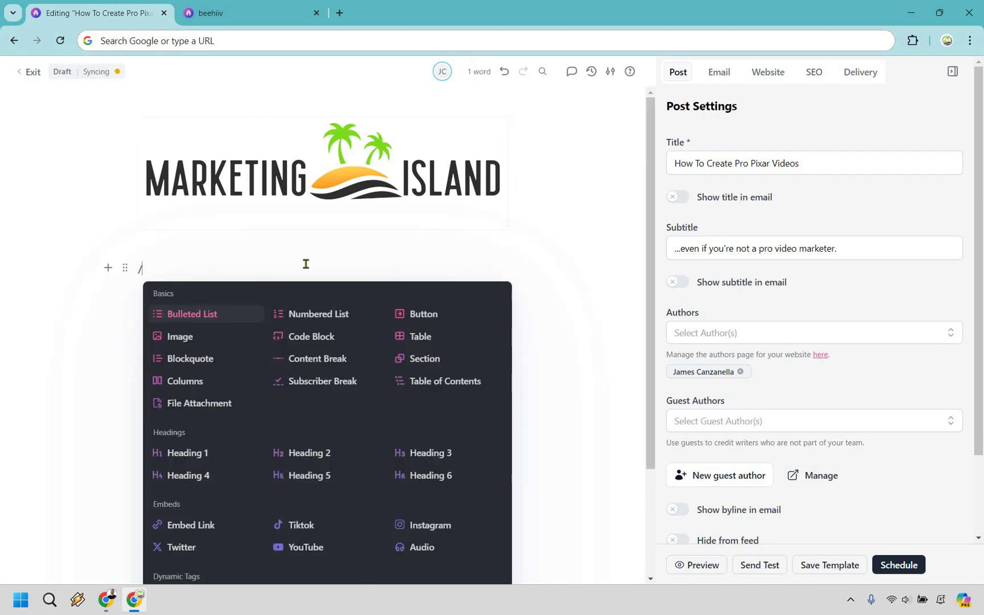
scroll(309, 395, down, 1)
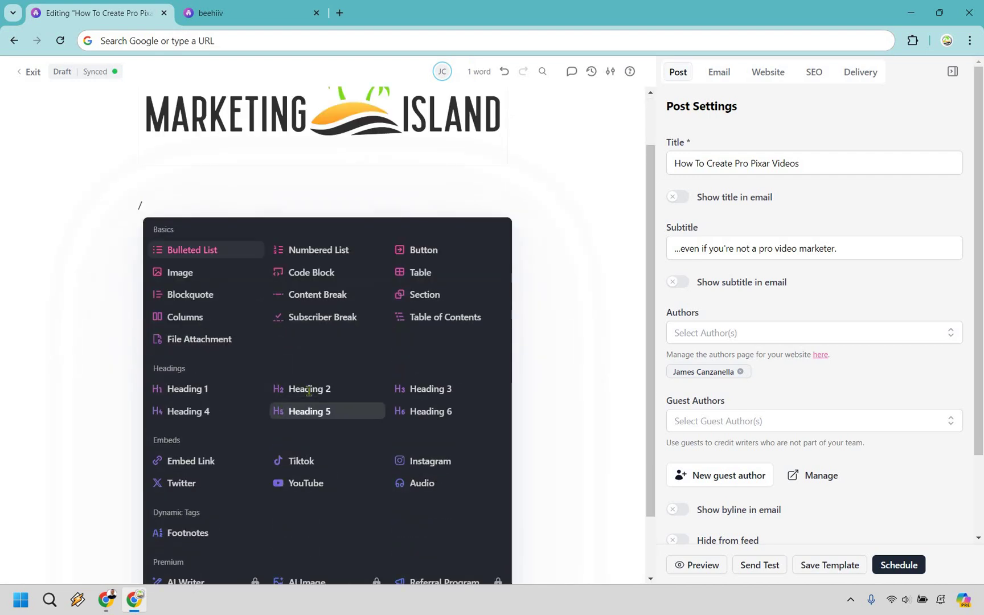
click(309, 390)
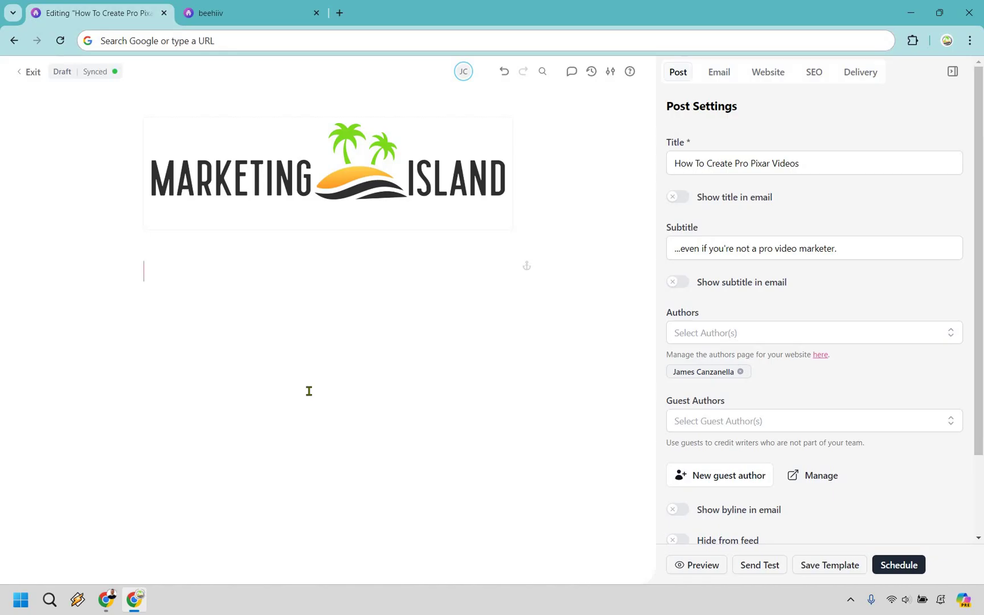
text(Introduction)
key(Return)
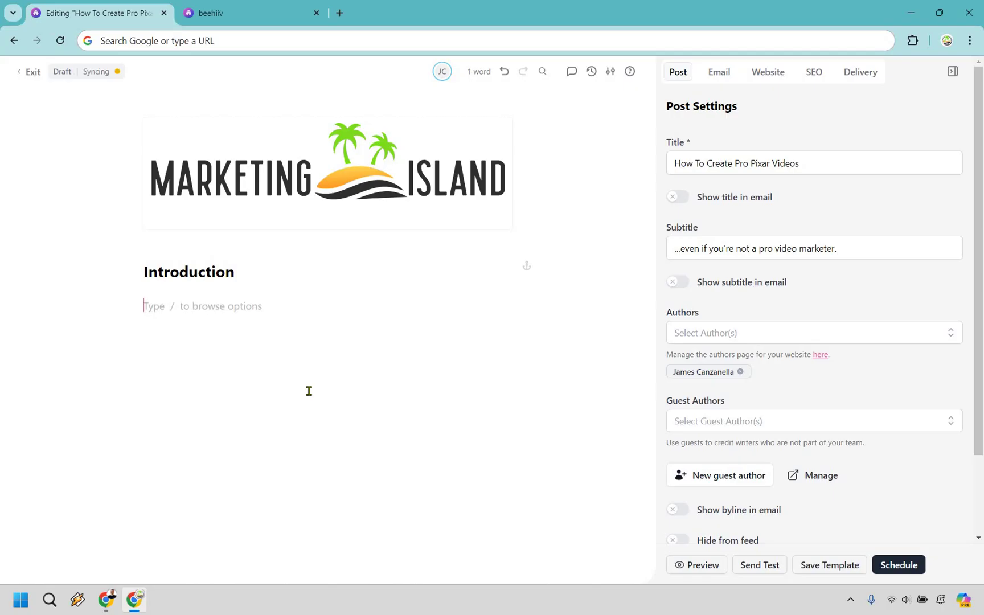
text(Text will go here.)
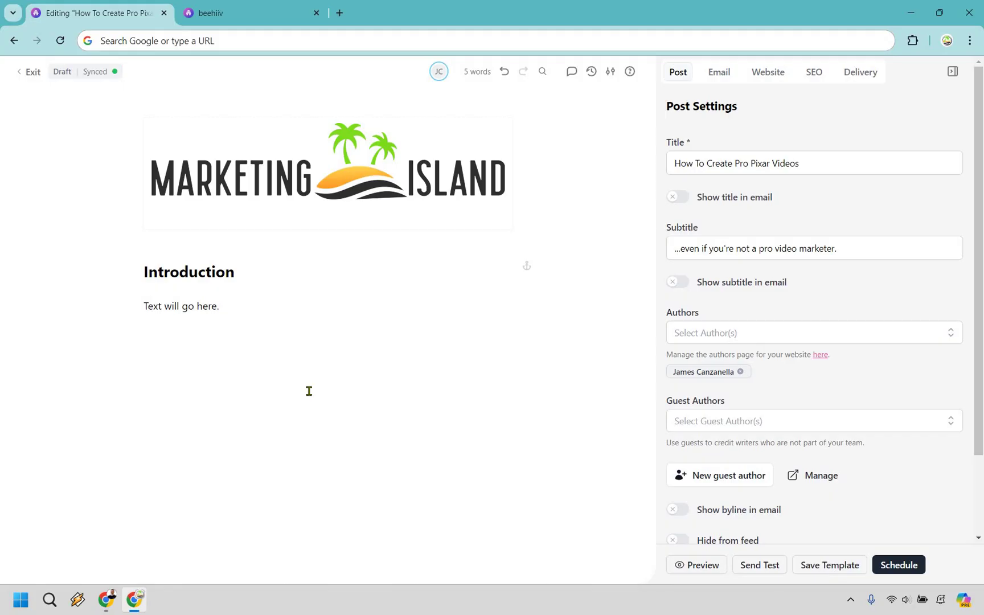
Step: Insert a content break below the introduction paragraph
key(Return)
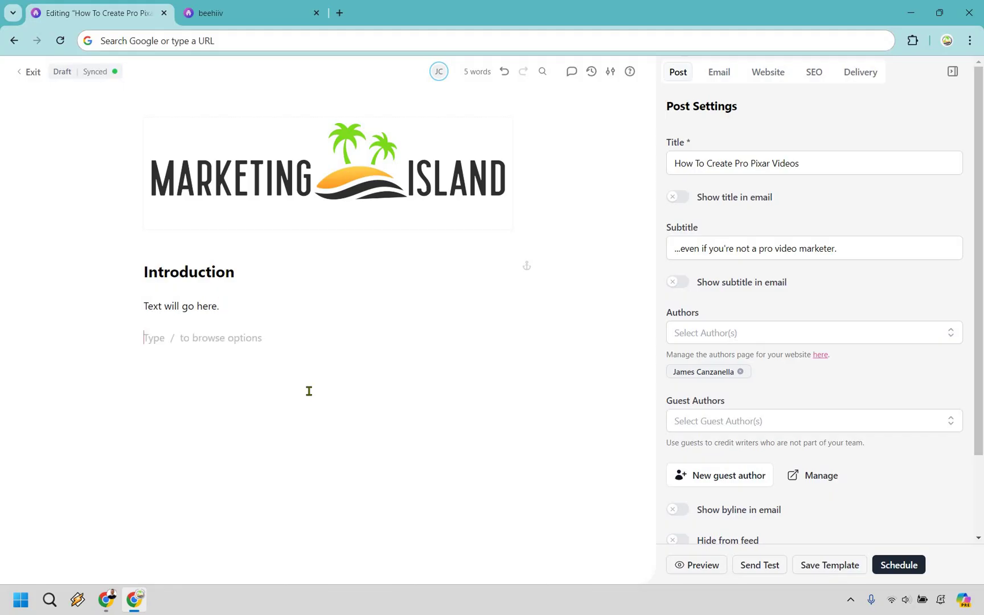
text(/)
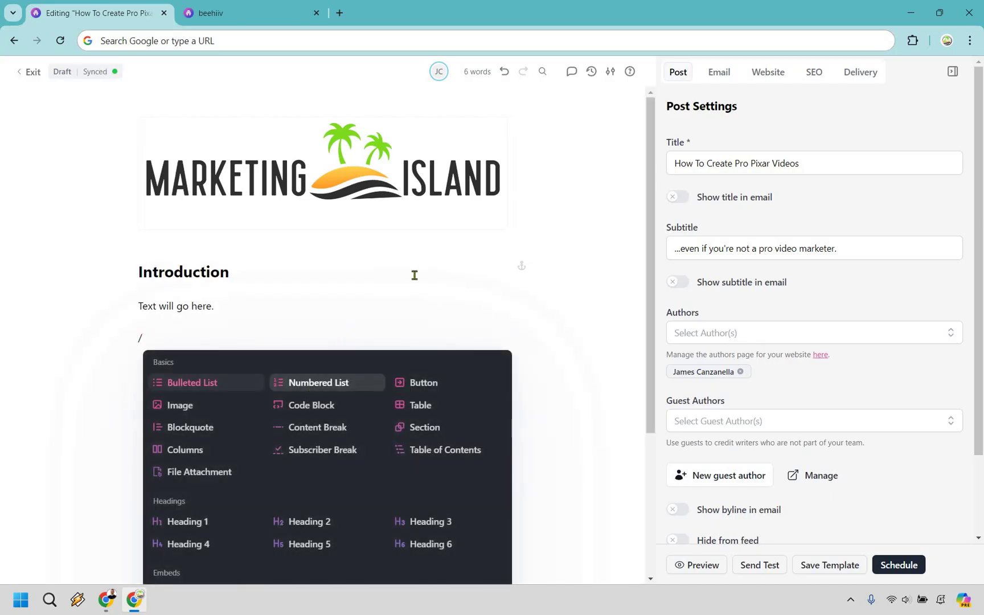
scroll(570, 296, down, 2)
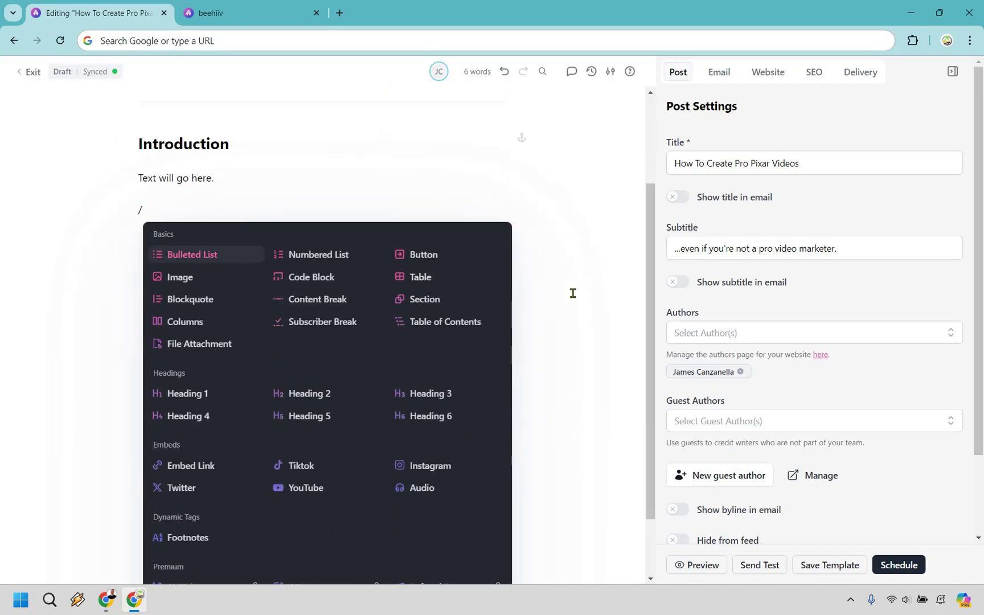
scroll(569, 290, down, 1)
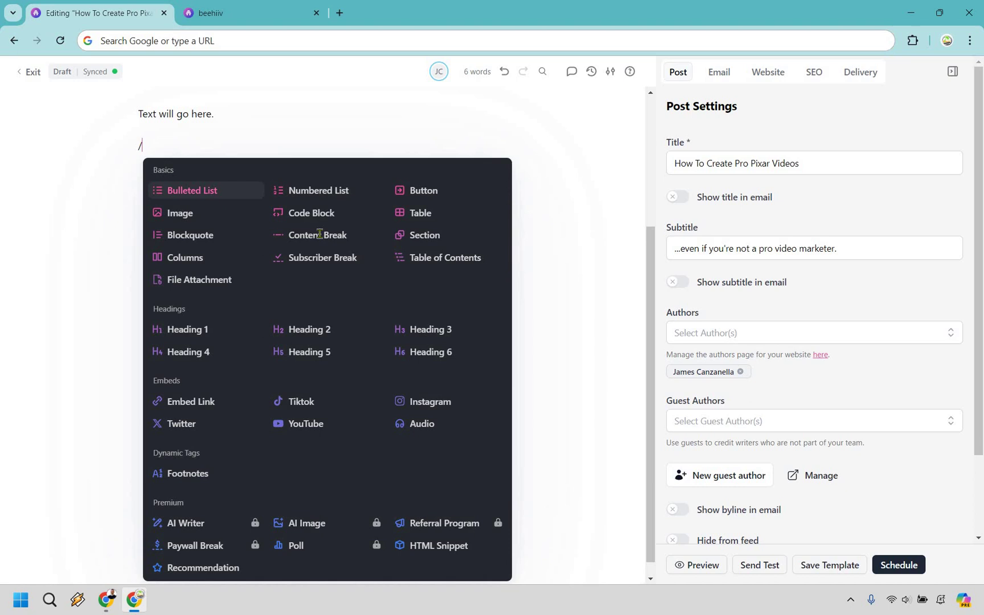
key(Return)
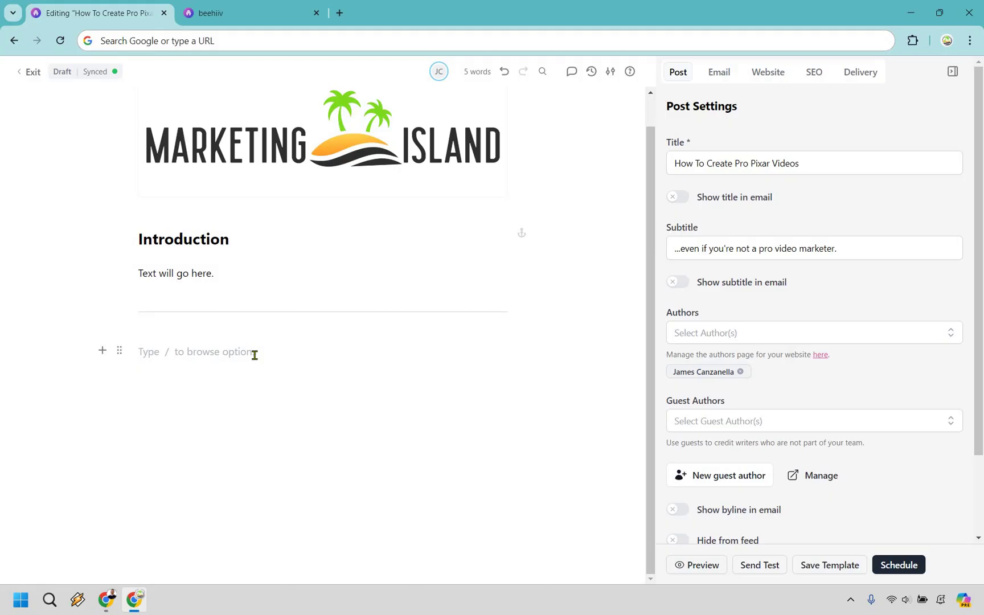
Step: Add a Heading 2 below the content break using the copied post title, followed by the paragraph "Where we talk about it"
drag(811, 167, 187, 347)
key(ctrl+c)
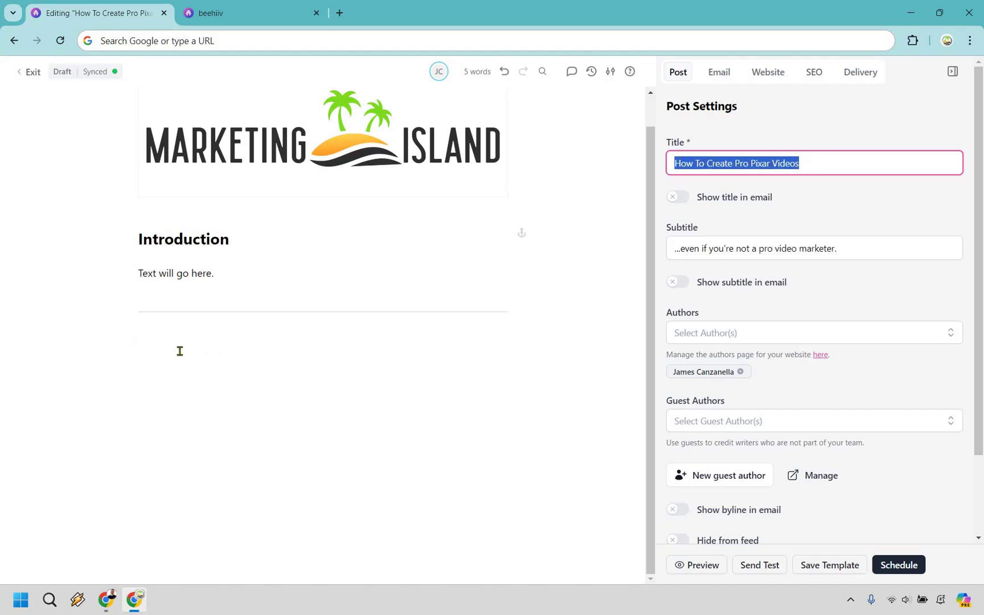
click(179, 350)
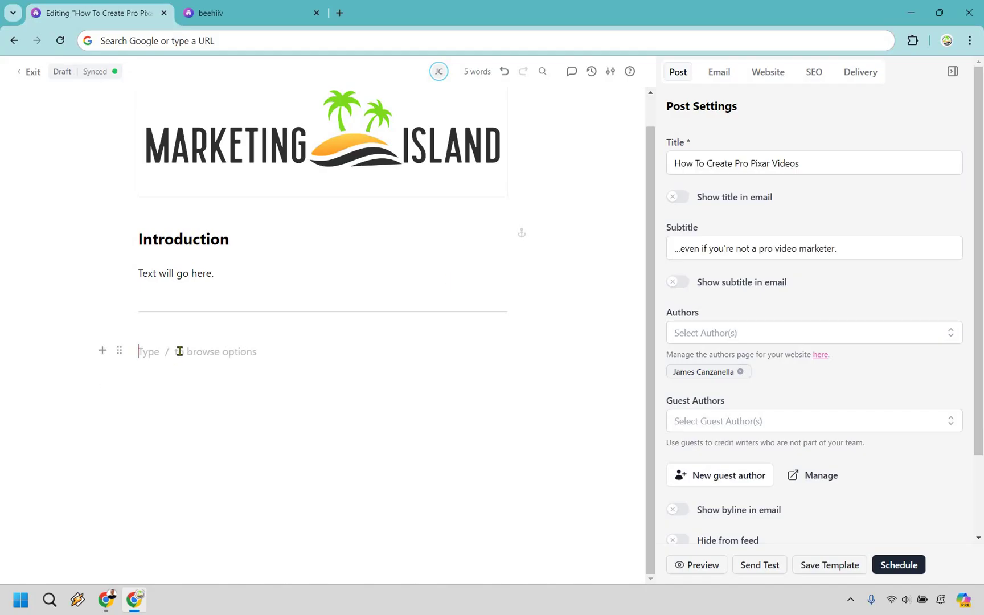
text(/)
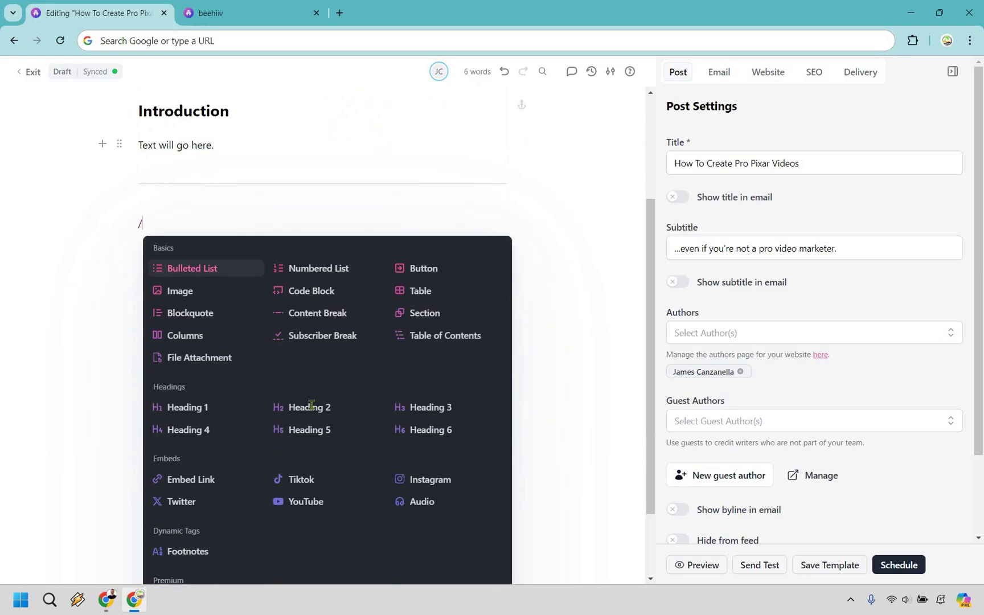
click(311, 404)
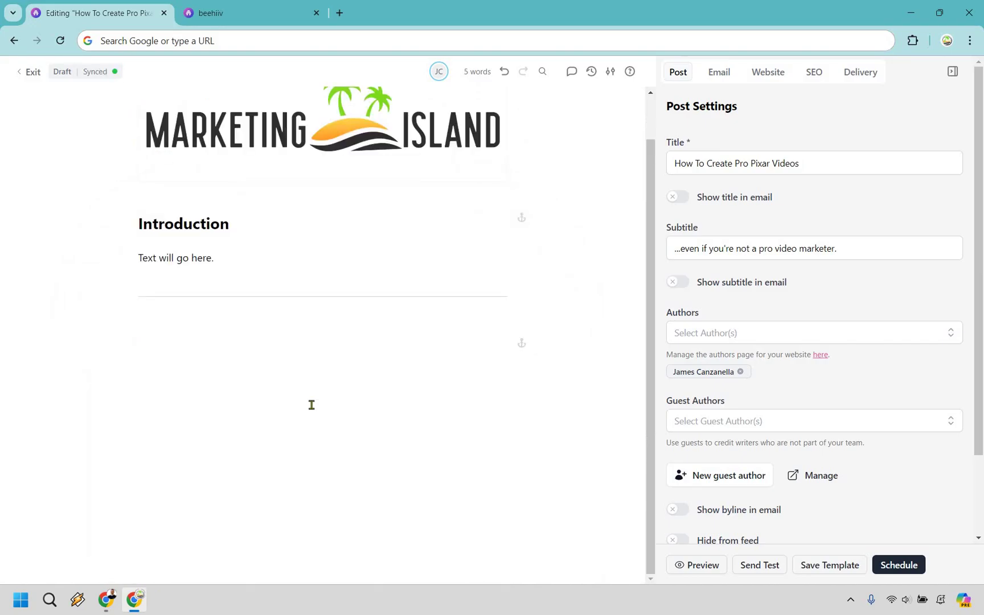
key(ctrl+v)
key(Return)
text(Where we talk about it)
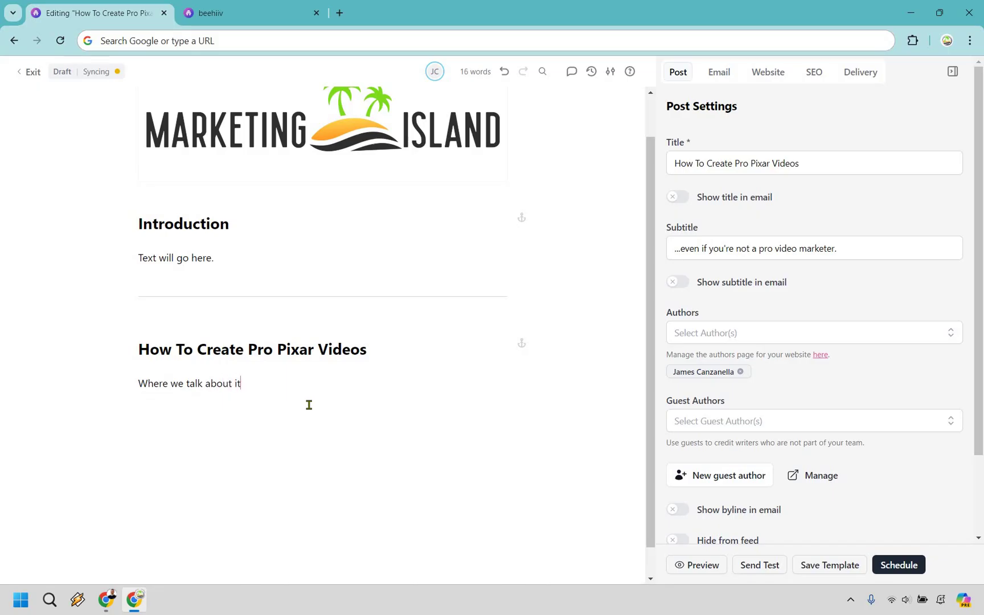
key(Return)
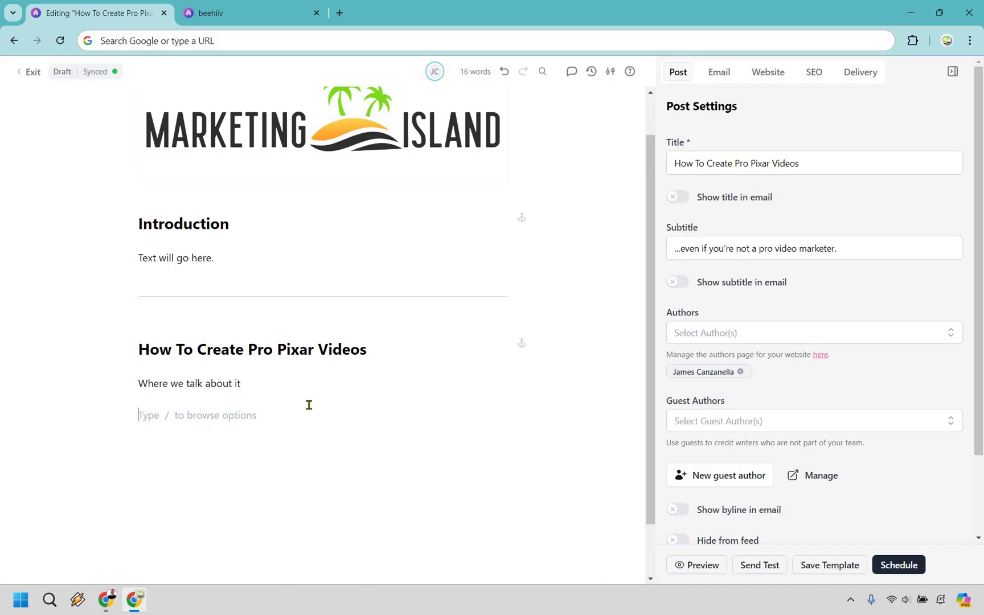
text(/)
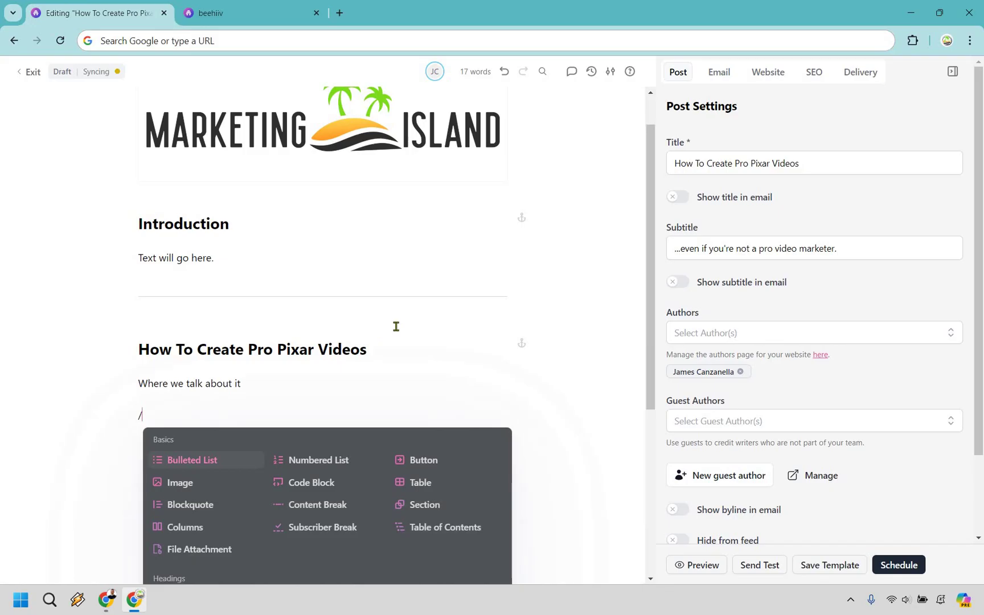
scroll(567, 326, down, 2)
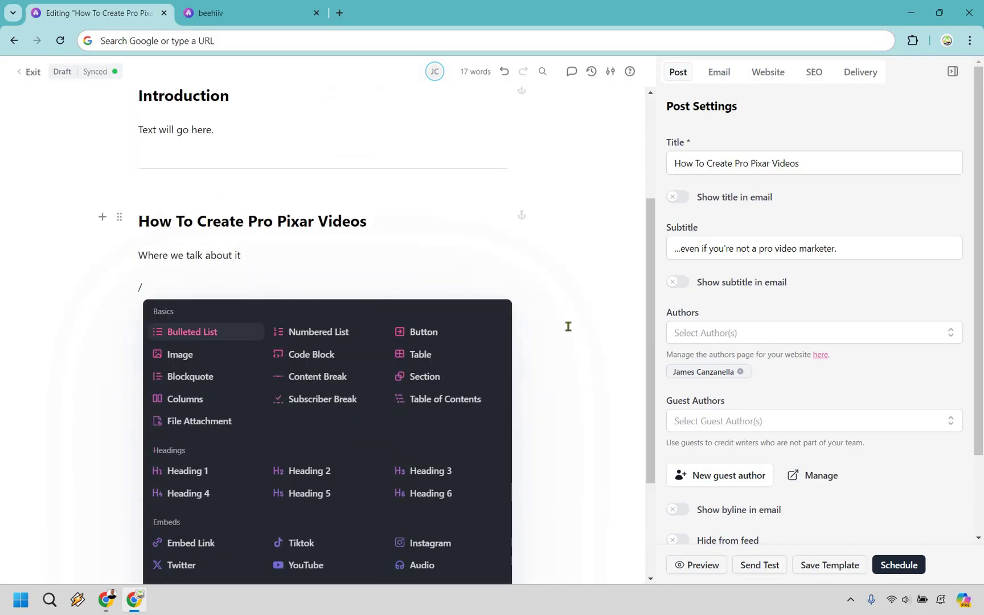
scroll(567, 327, down, 2)
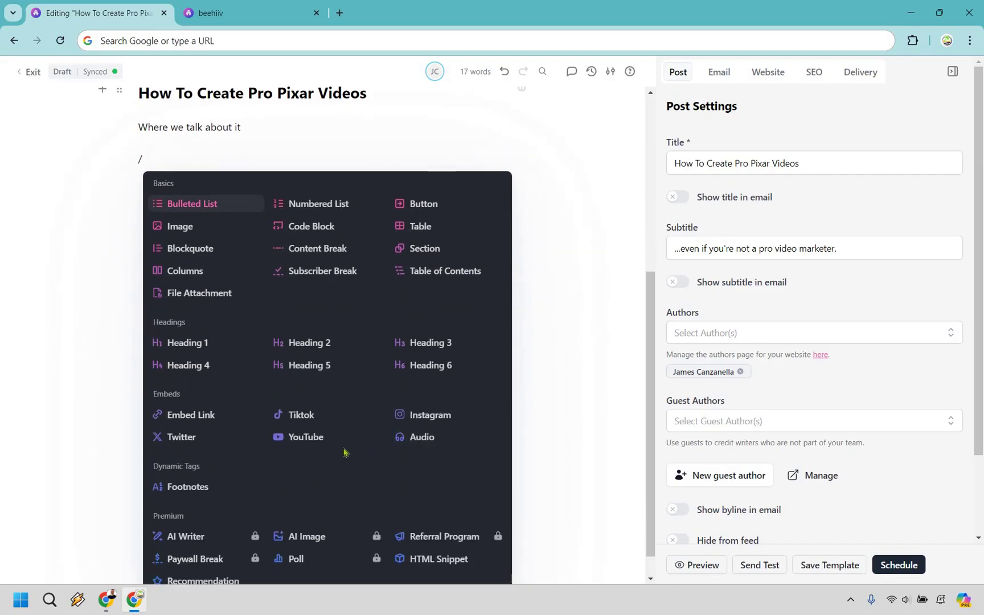
click(306, 437)
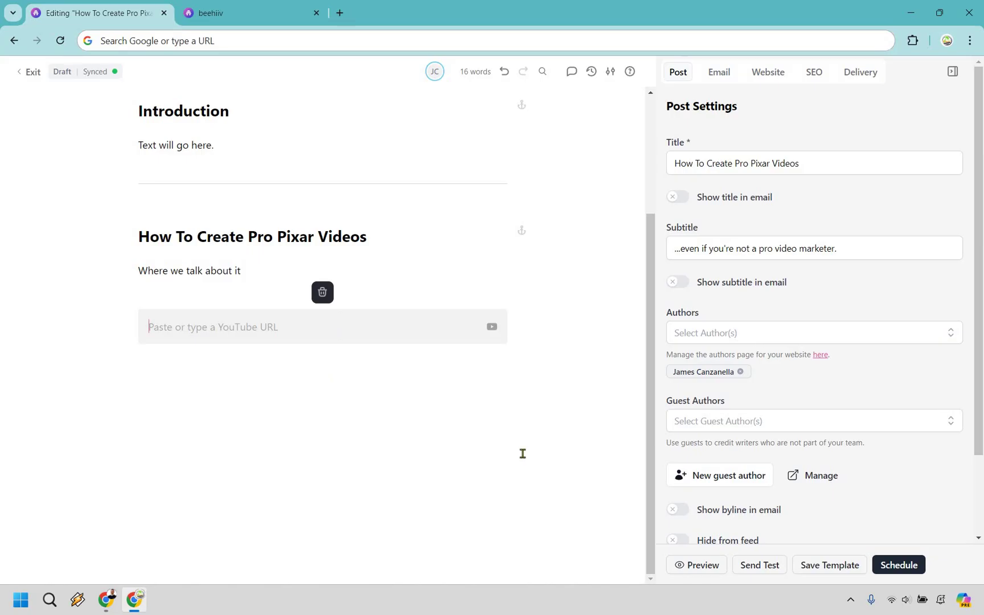
text(https://www.youtube.com/watch?v=jyDEa3g88Ys)
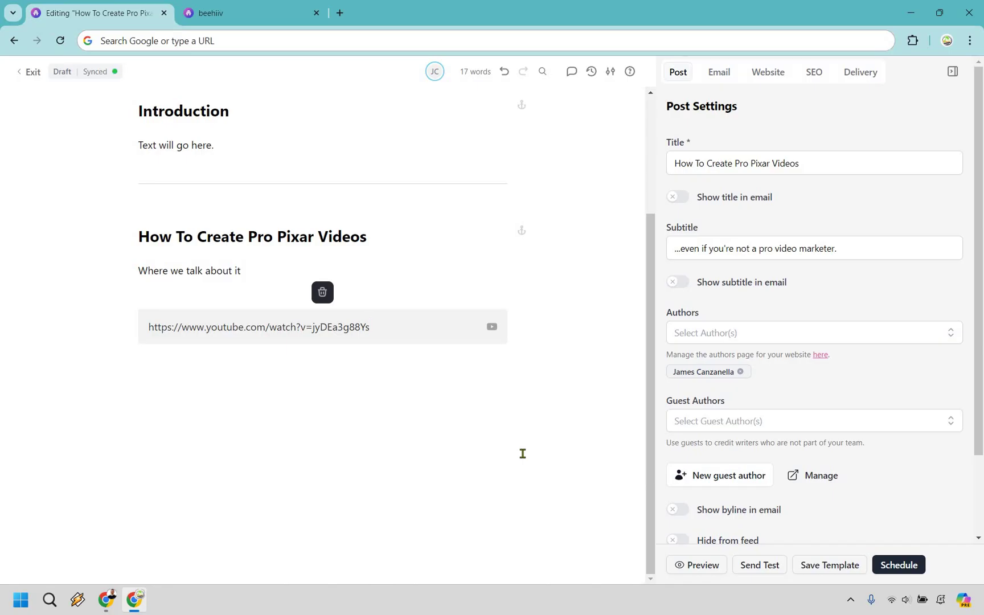
key(Return)
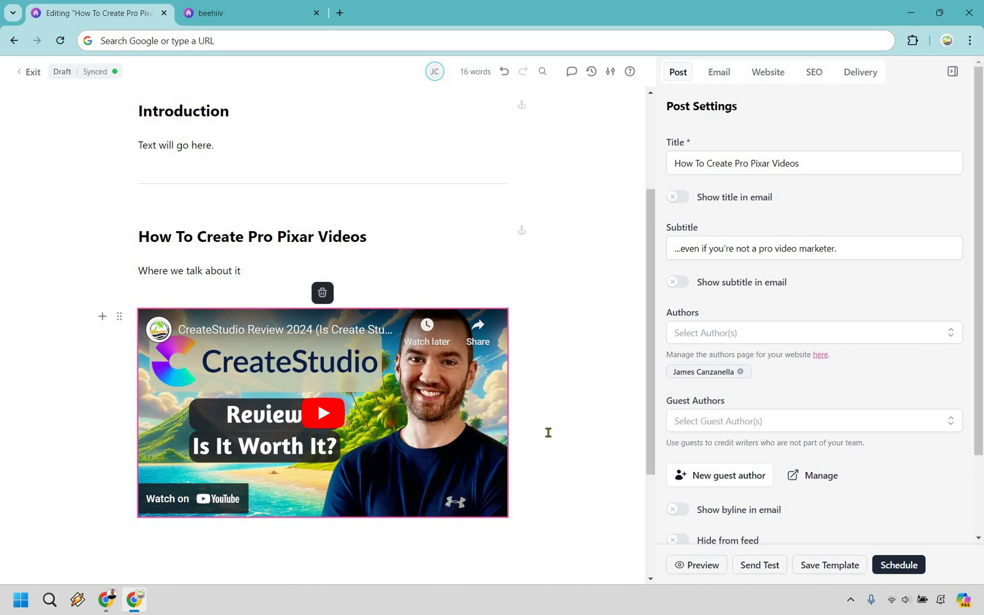
scroll(545, 436, down, 1)
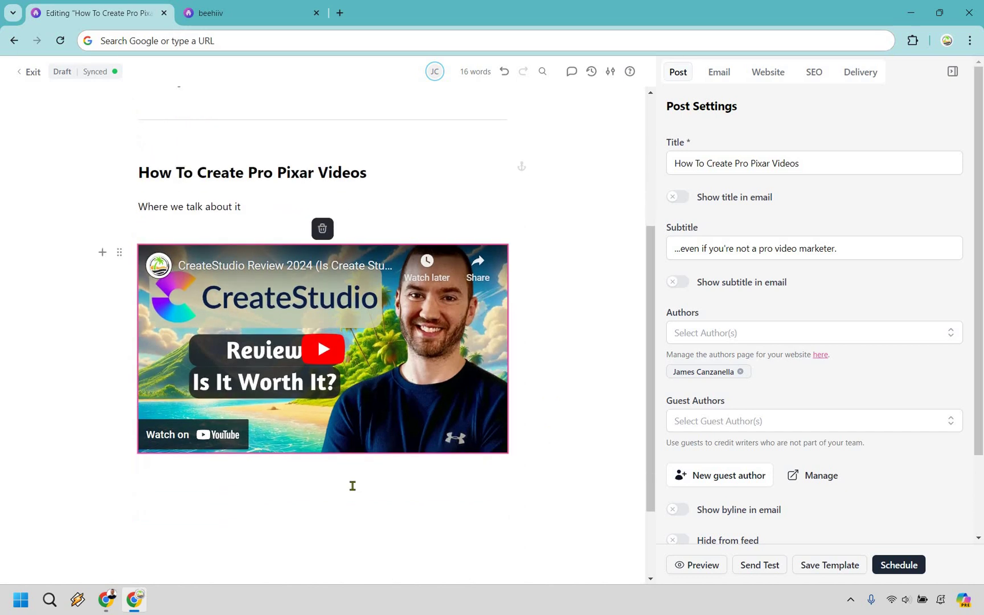
click(318, 490)
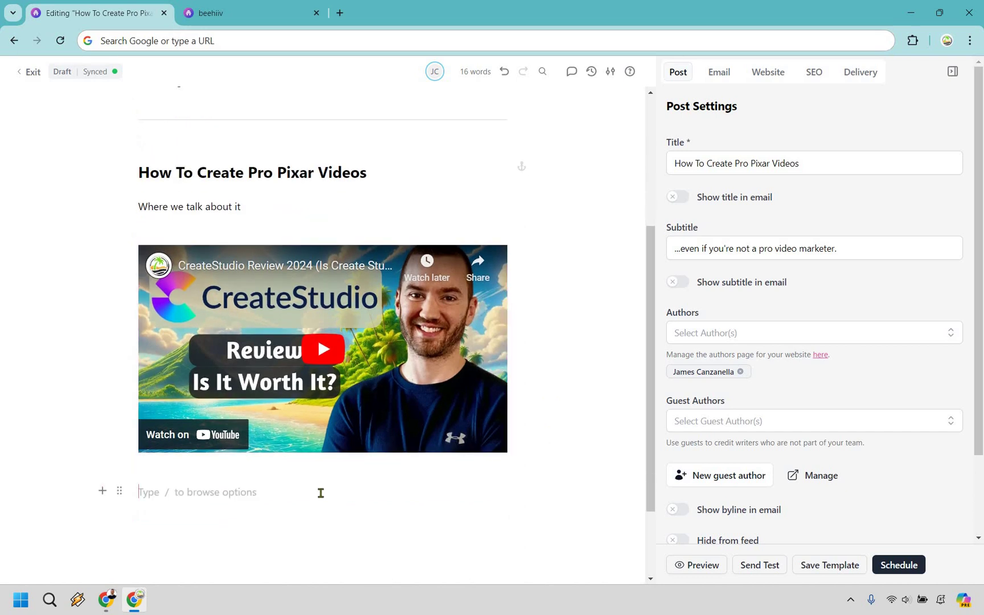
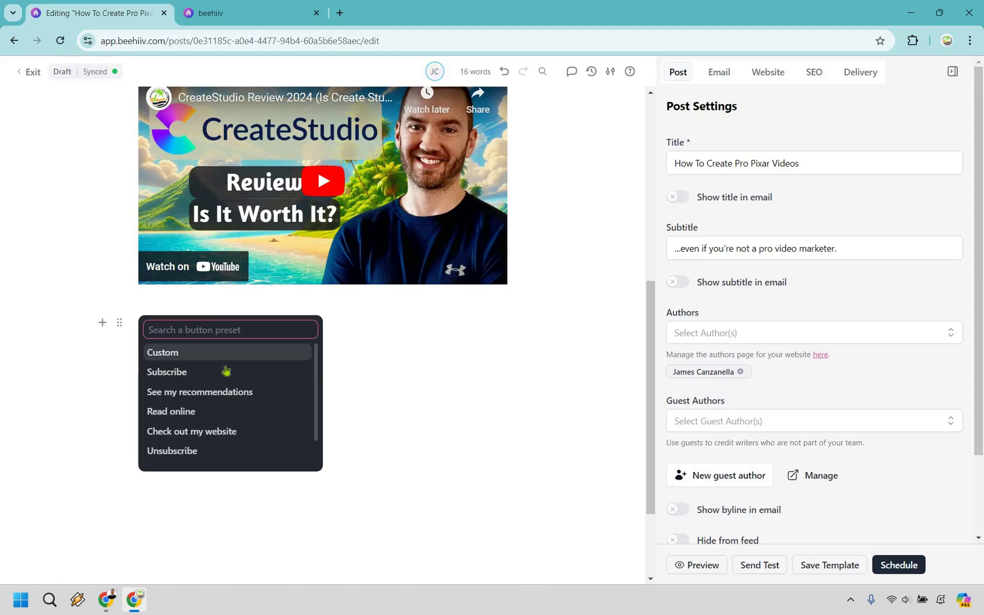
scroll(219, 379, down, 2)
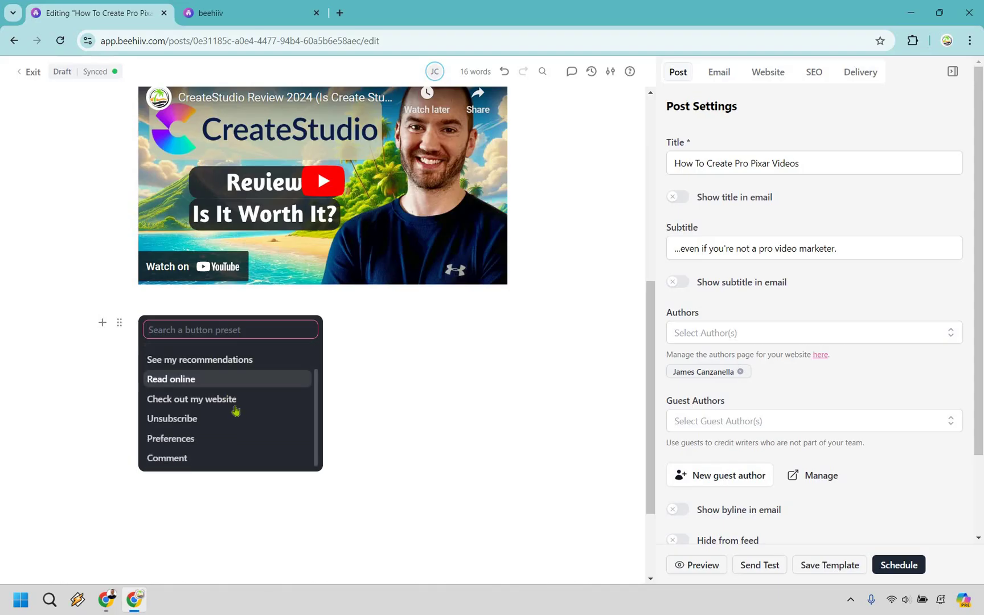
scroll(233, 367, down, 1)
scroll(233, 359, down, 2)
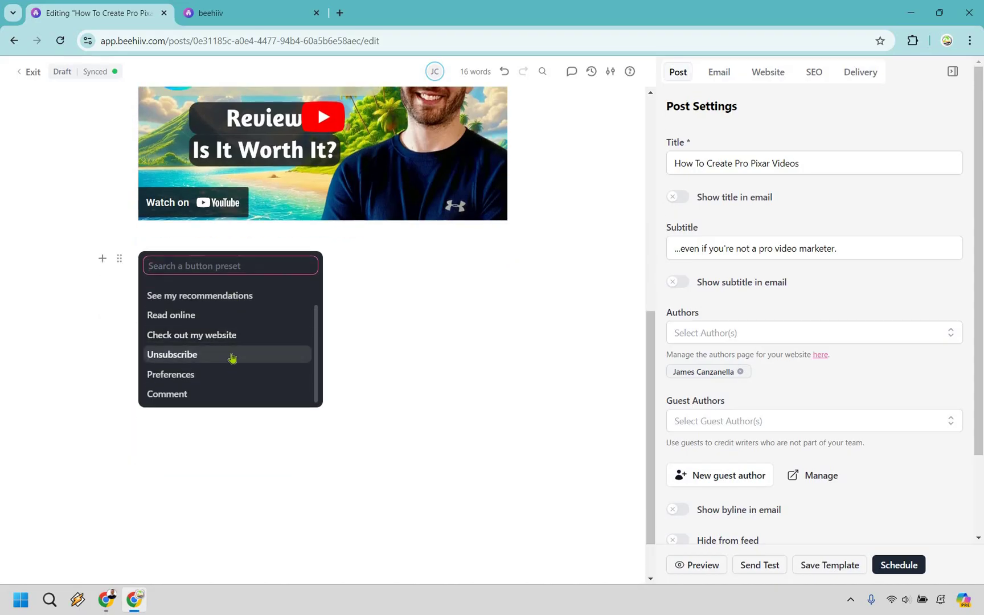
scroll(208, 292, up, 2)
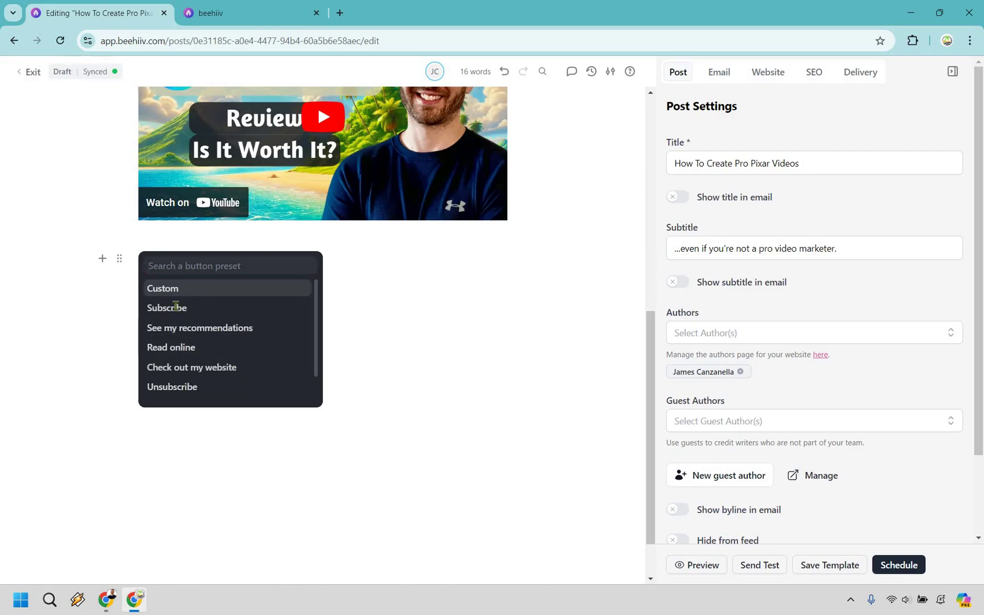
key(Return)
text(https://www.cs.com)
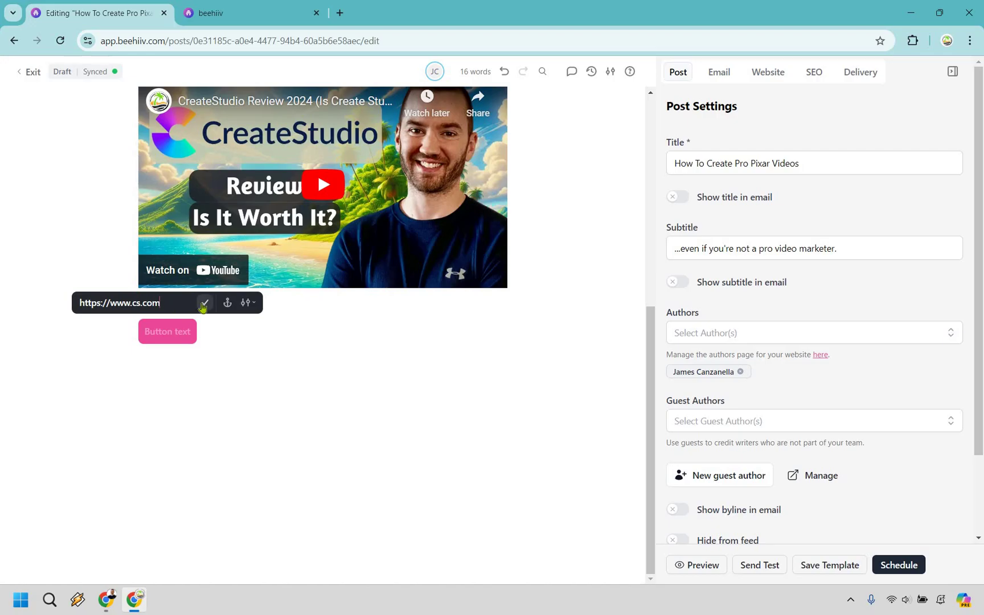
click(198, 352)
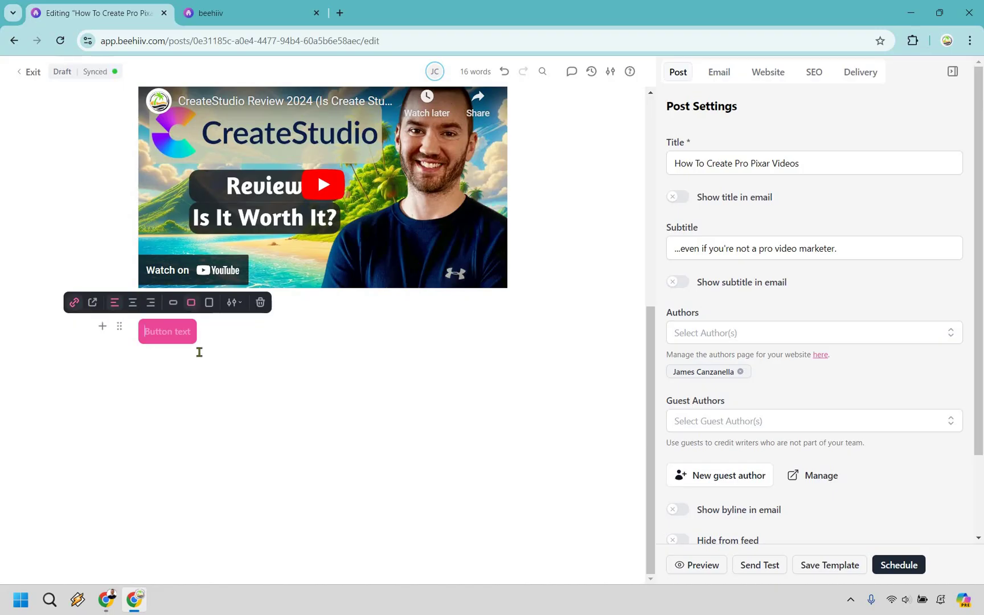
Step: Label the button "Click Here To Get The CreateStudio Lifetime Deal" and align it to the center
text(Click)
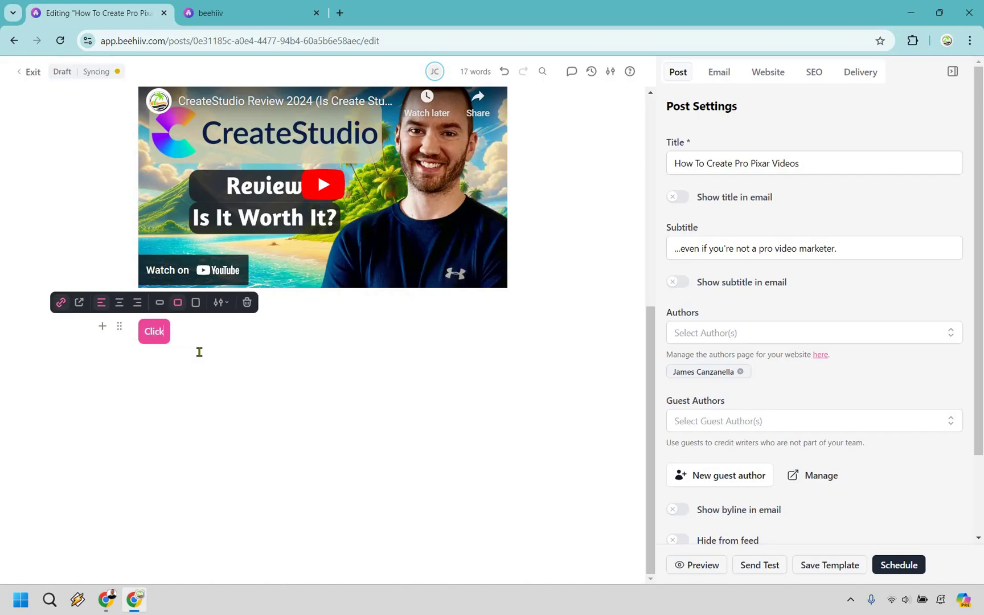
text( Here To)
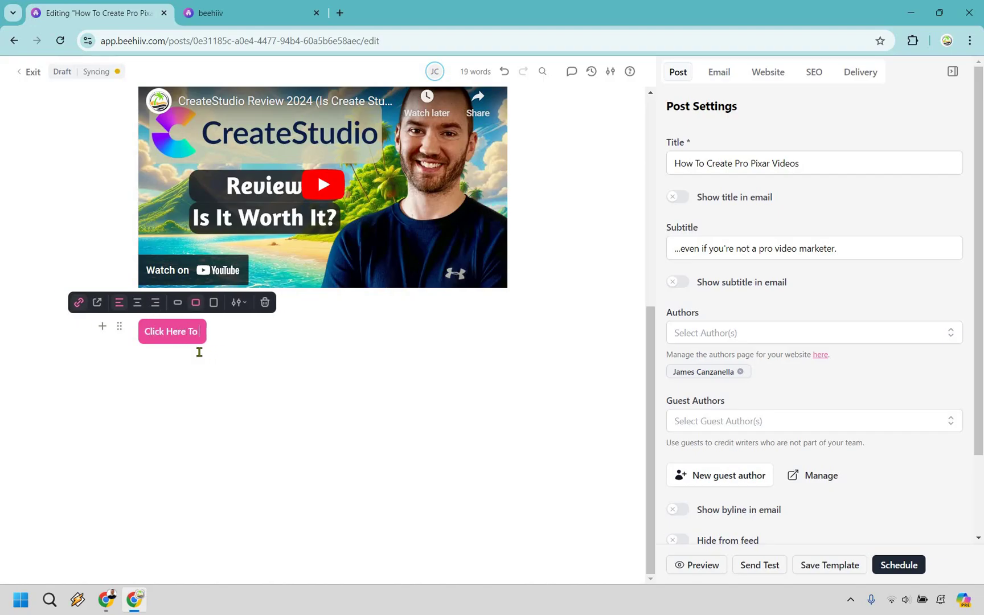
text( Get The Crea)
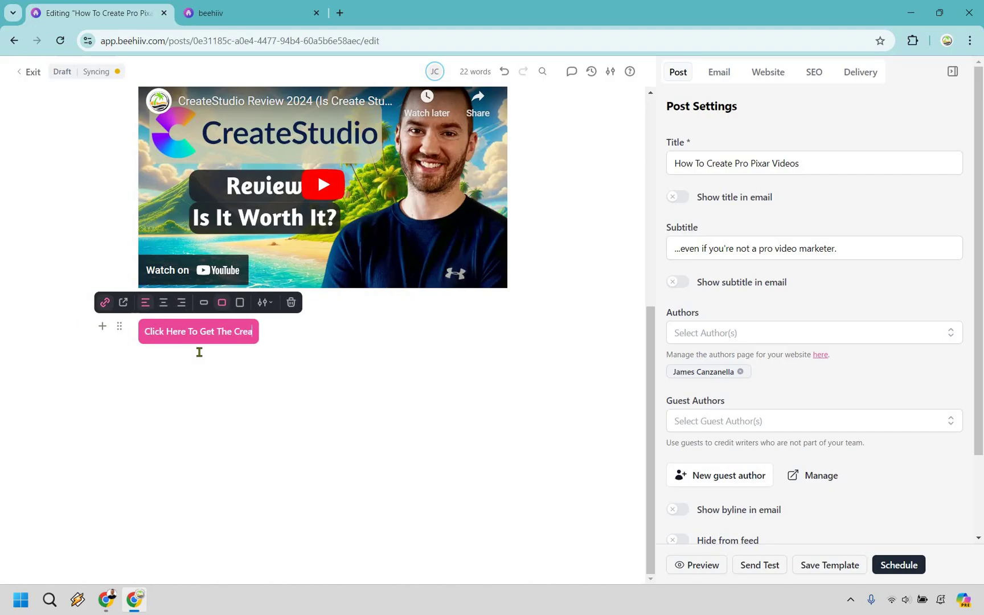
text(teStudio Lifet)
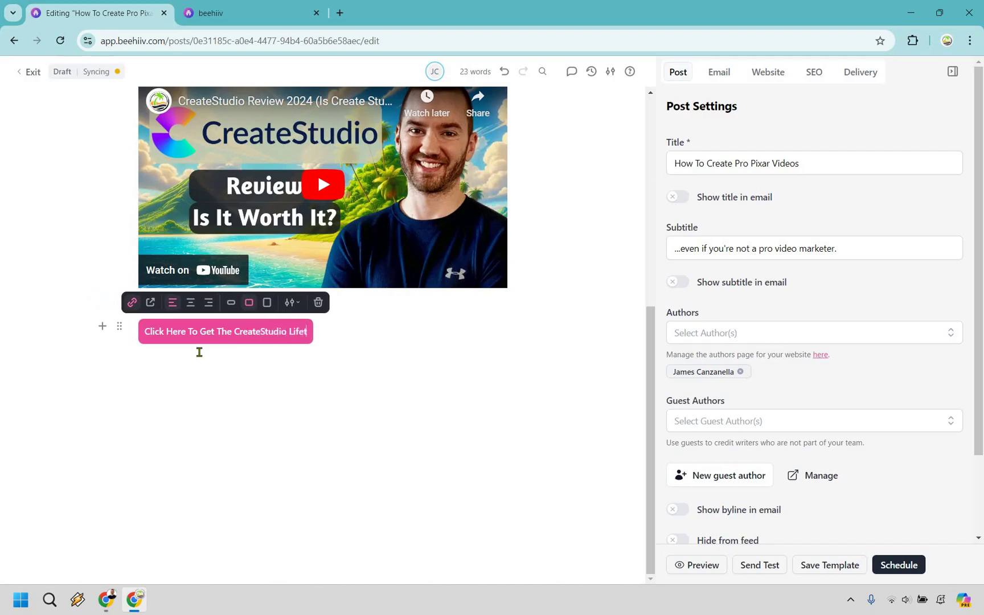
text(ime Deal)
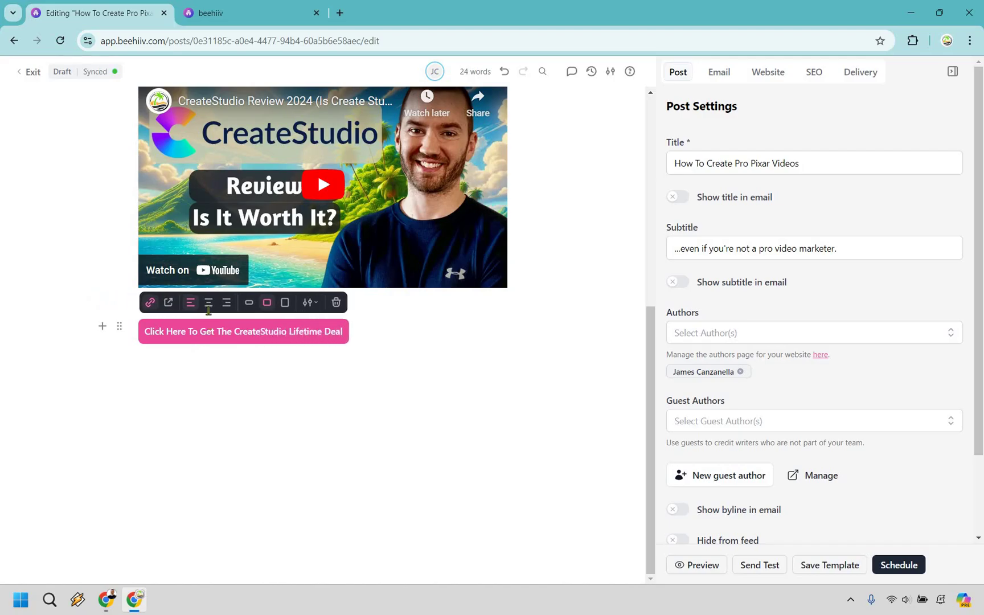
key(ctrl+shift+e)
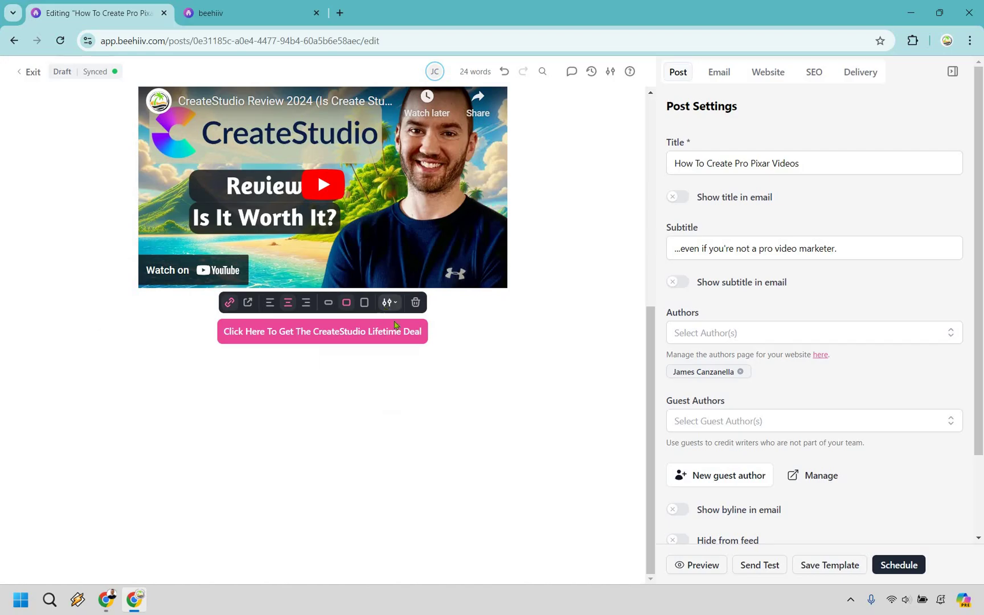
Step: Change the button's background to the custom blue color #1574e1
click(386, 304)
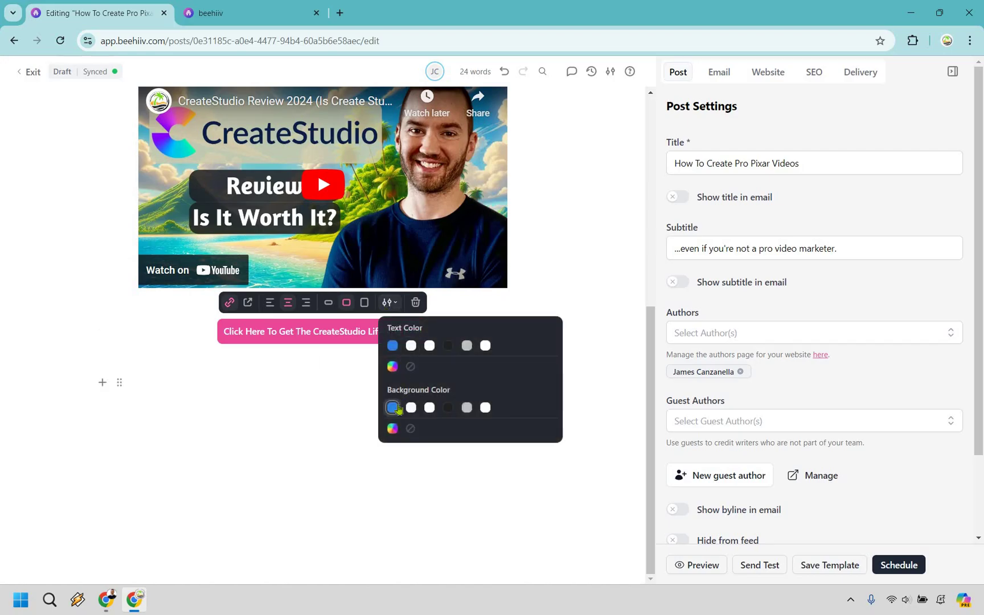
click(394, 408)
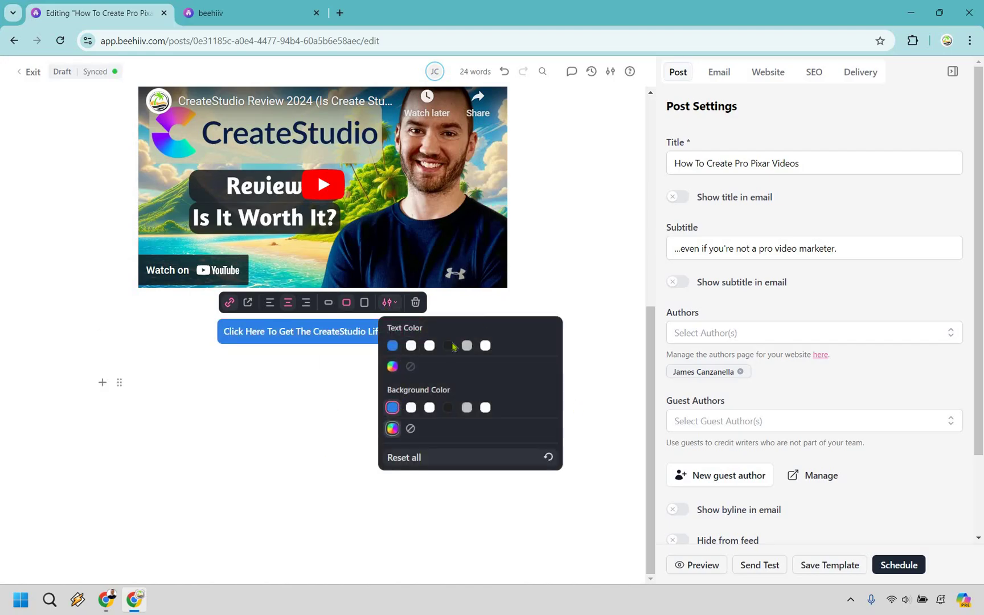
click(392, 428)
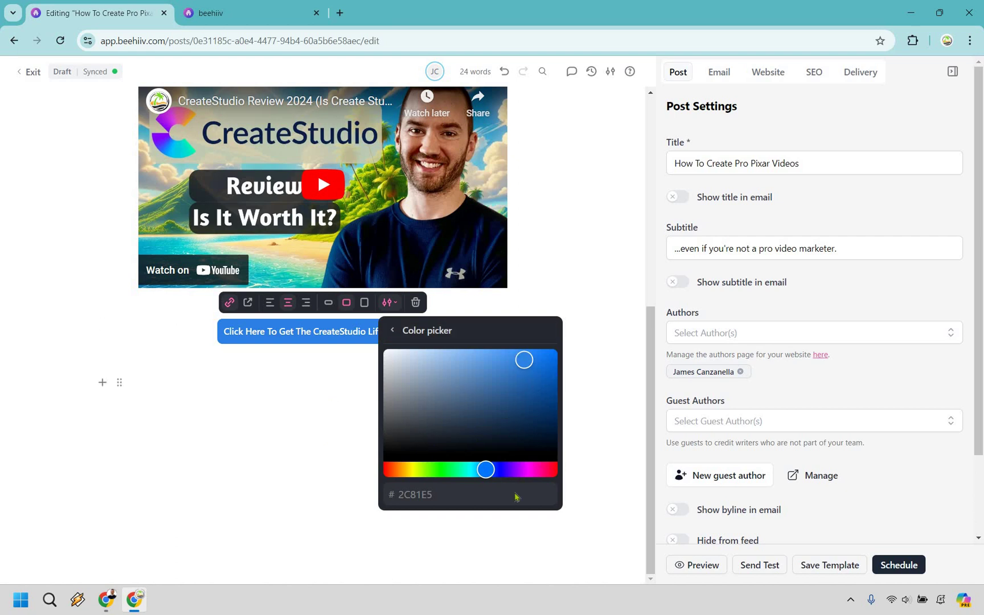
click(542, 363)
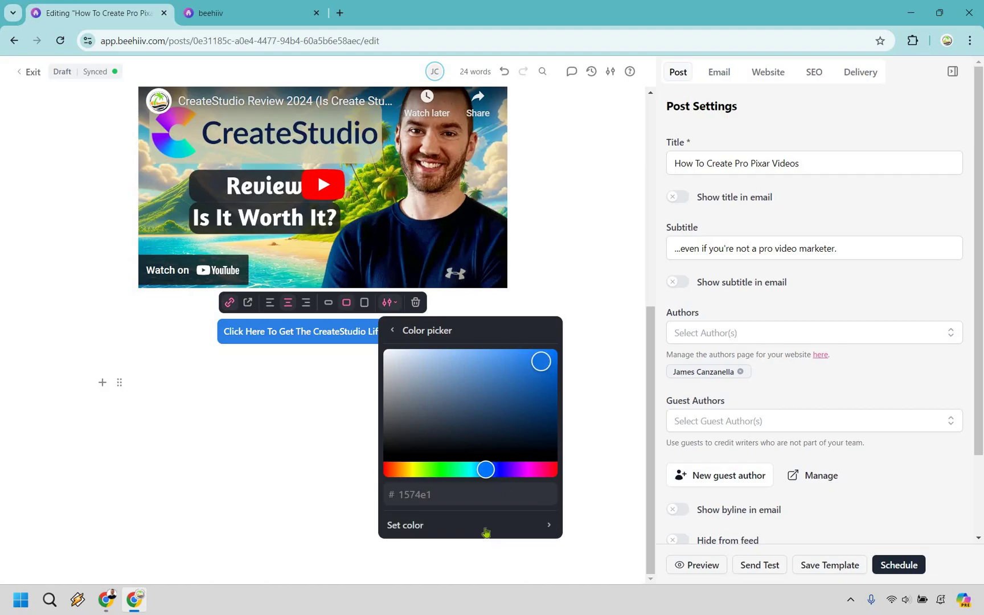
click(485, 528)
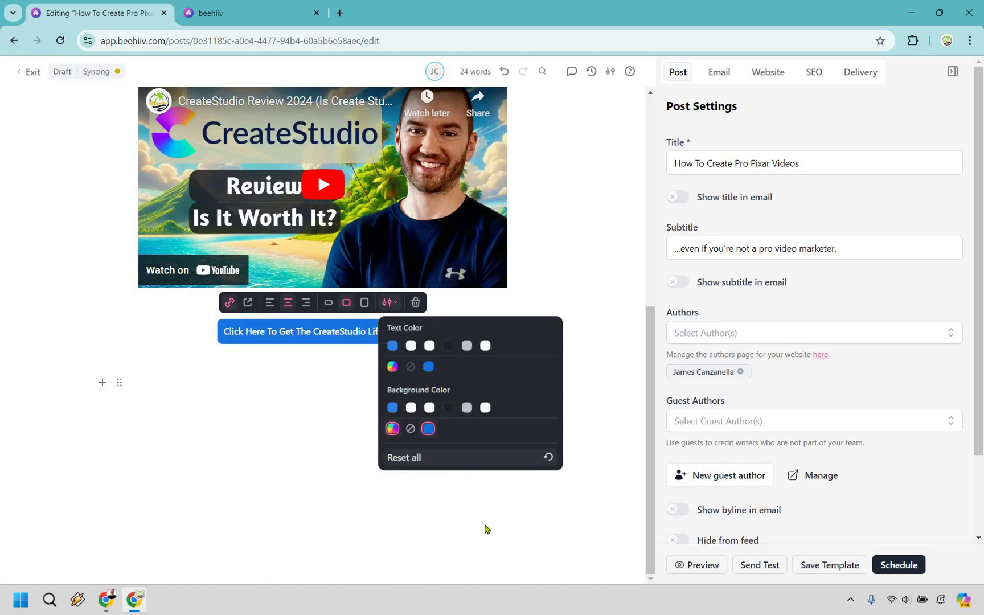
click(421, 337)
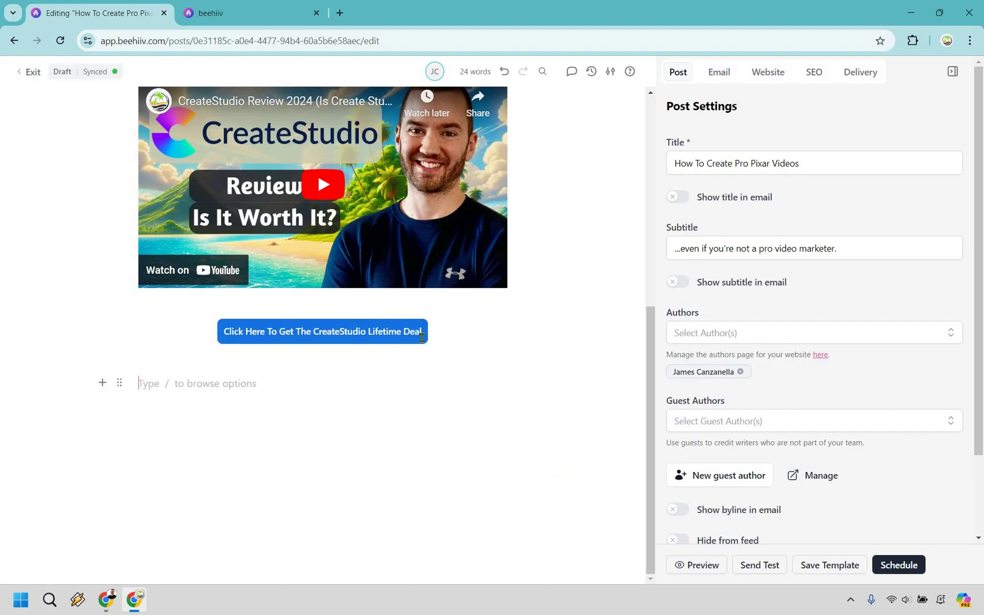
click(248, 309)
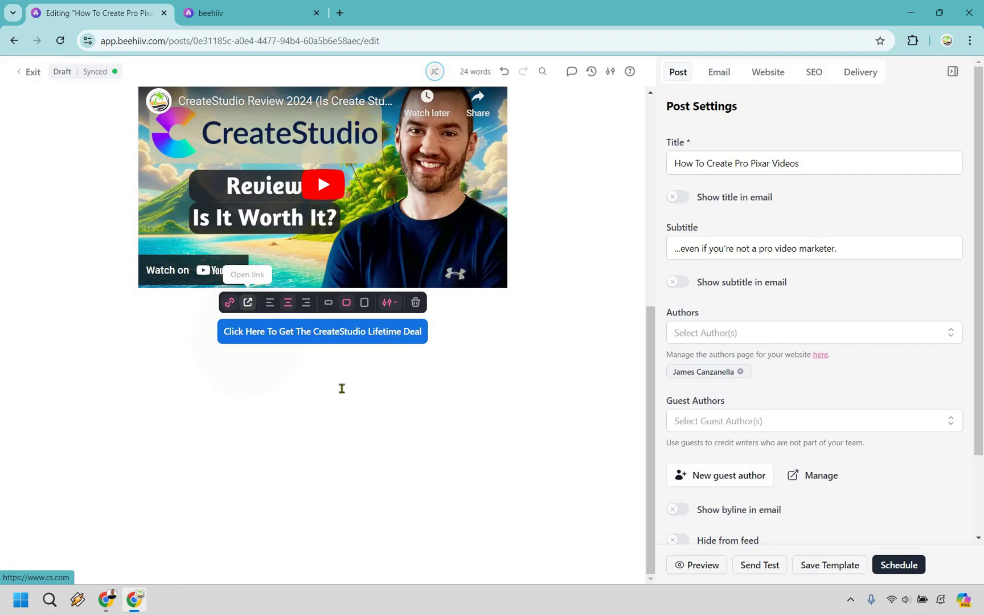
click(509, 399)
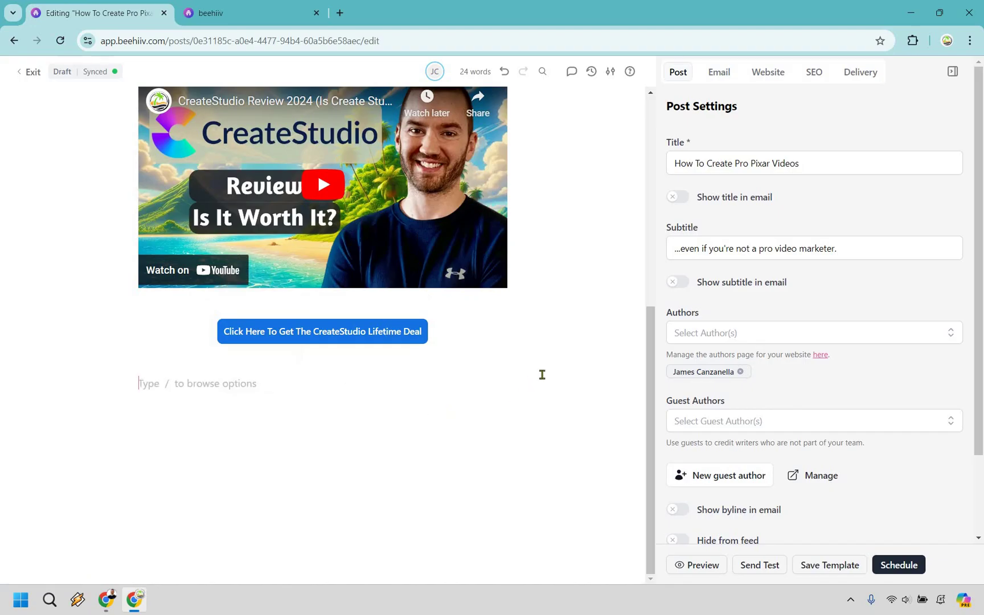
Step: Insert a content break below the CreateStudio Lifetime Deal button
scroll(540, 373, up, 2)
scroll(540, 374, down, 1)
click(289, 436)
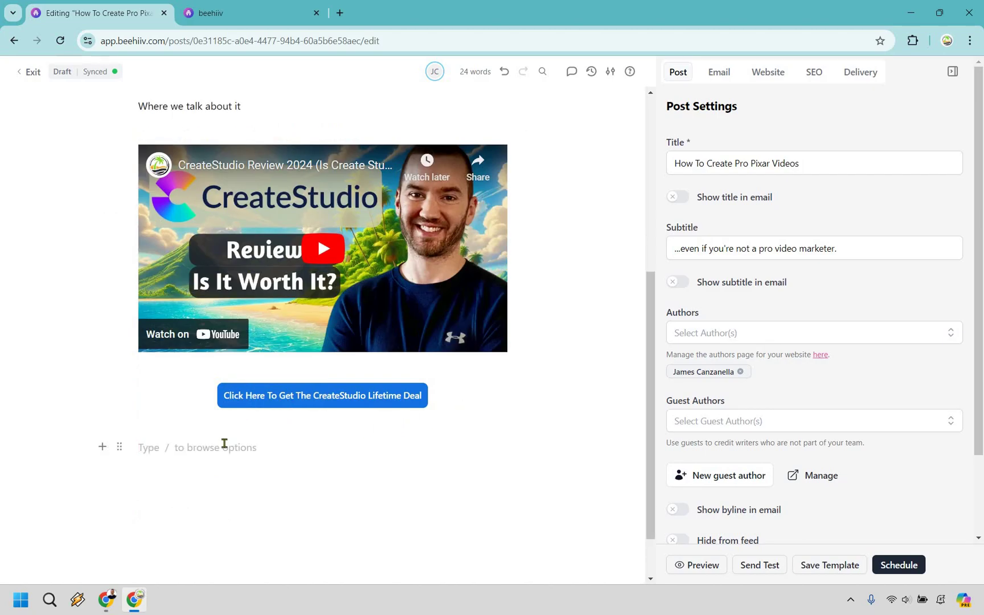
text(/)
scroll(316, 415, down, 2)
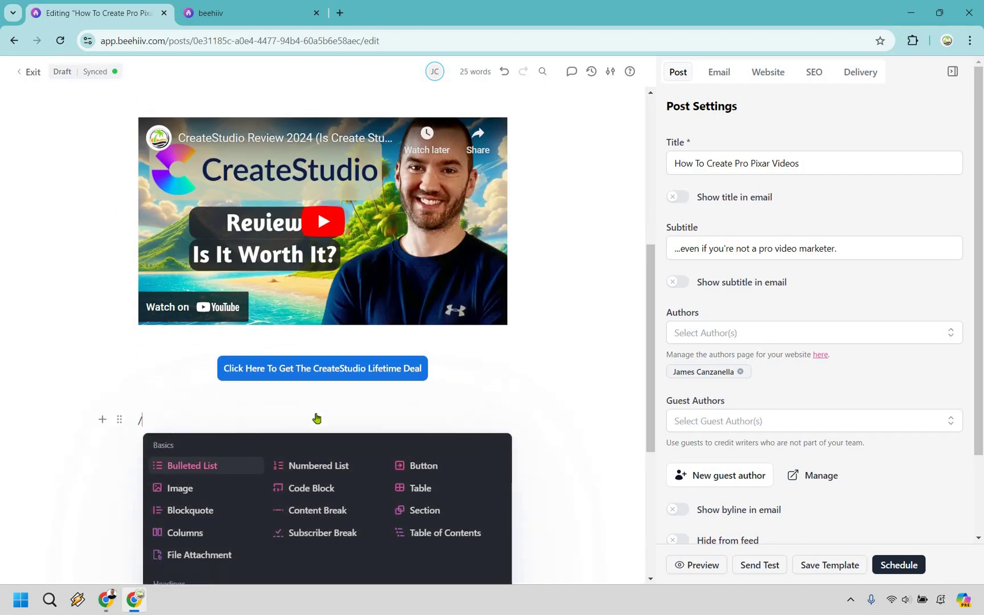
key(BackSpace)
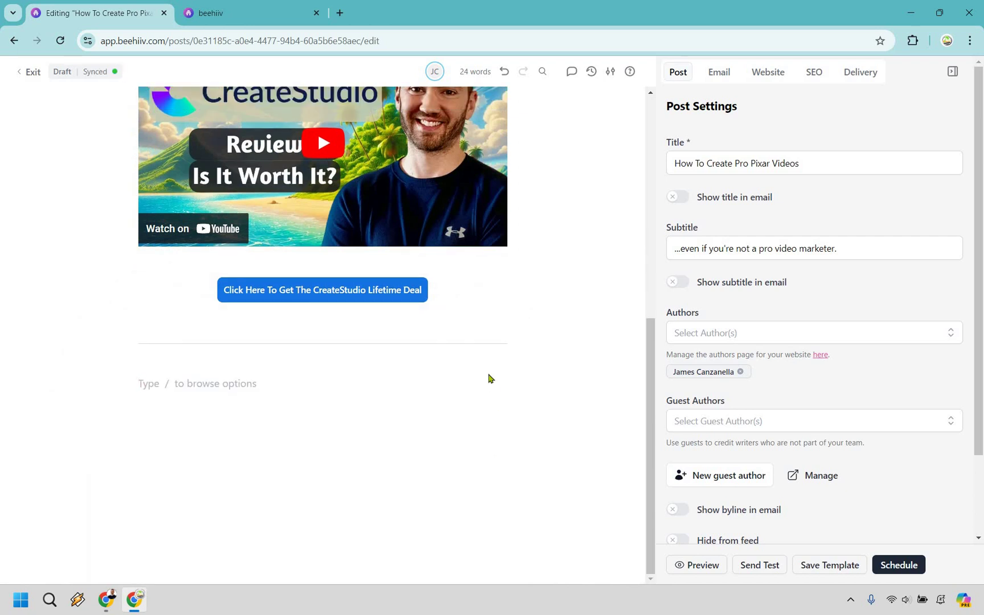
scroll(444, 393, up, 3)
scroll(443, 392, down, 2)
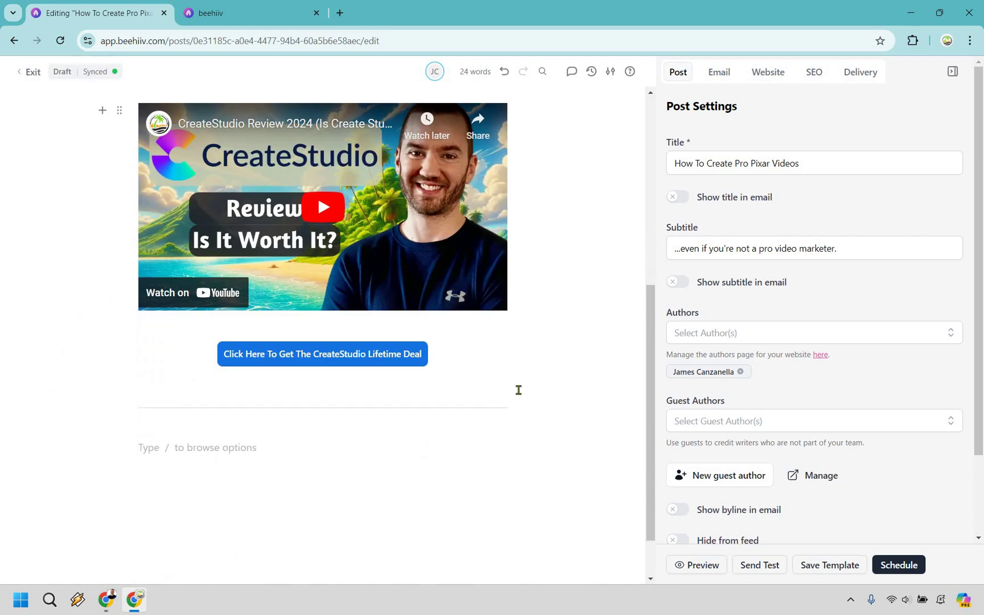
scroll(527, 385, up, 2)
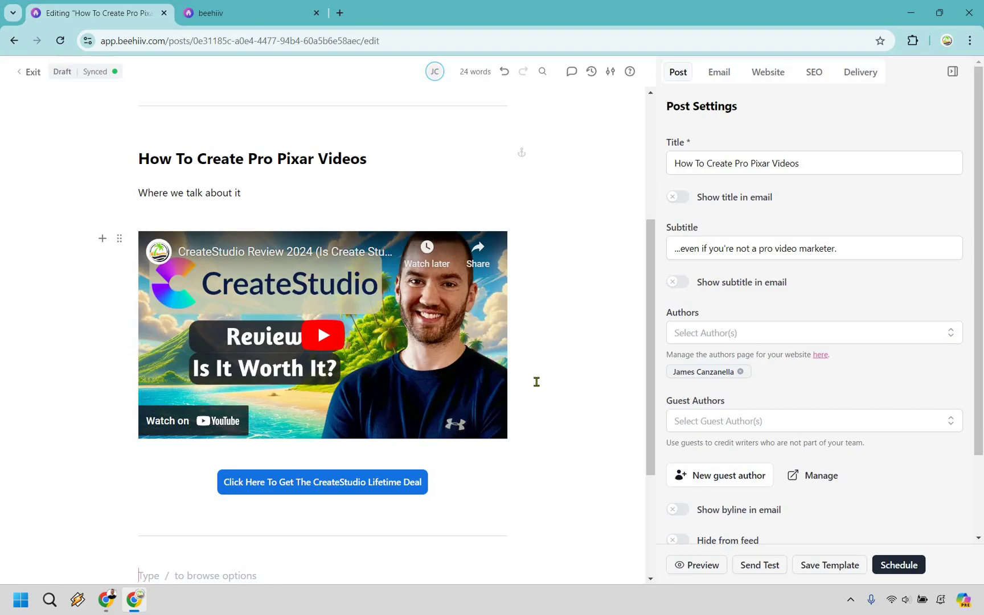
Step: Replace the "Where we talk about it" paragraph with two paragraphs from ChatGPT, starting "CreateStudio is a versatile video animation software"
click(344, 13)
drag(142, 192, 139, 193)
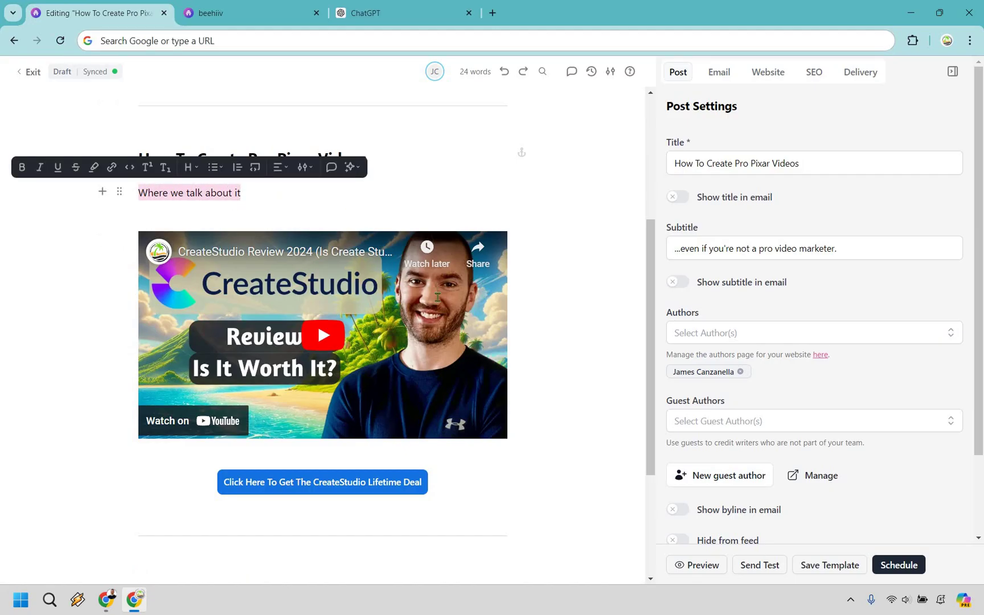
text(CreateStudio is a versatile video animation software that empowers users to create stunning, professional-quality animations with ease. Its intuitive drag-and-drop interface allows even beginners to produce high-quality content without the steep learning curve associated with more complex video editing tools. With an extensive library of pre-built templates, characters, and animations, users can quickly customize and create engaging videos for various purposes, such as marketing, education, or entertainment. CreateStudio also supports a wide range of export options, ensuring that your videos look great on any platform, from social media to professional presentations.  One of the most attractive aspects of CreateStudio is its lifetime deal, which offers a one-time payment for perpetual access to the software and its features. This deal provides exceptional value, eliminating the need for recurring subscription fees and making it a cost-effective choice for content creators and businesses alike. With the lifetime deal, users receive regular updates and new features, ensuring their software remains current with the latest advancements in video animation technology. This long-term investment not only saves money but also guarantees users can continue to create captivating content without worrying about ongoing costs.)
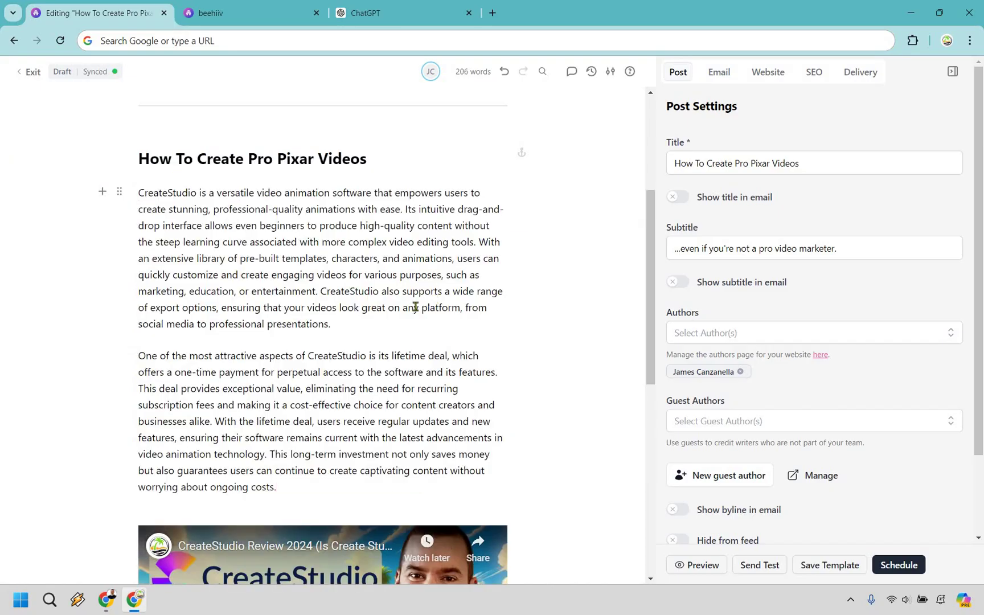
Step: Split the first CreateStudio paragraph into separate paragraphs starting at "Its intuitive", "With an extensive library" and "CreateStudio also supports"
click(402, 209)
key(Return)
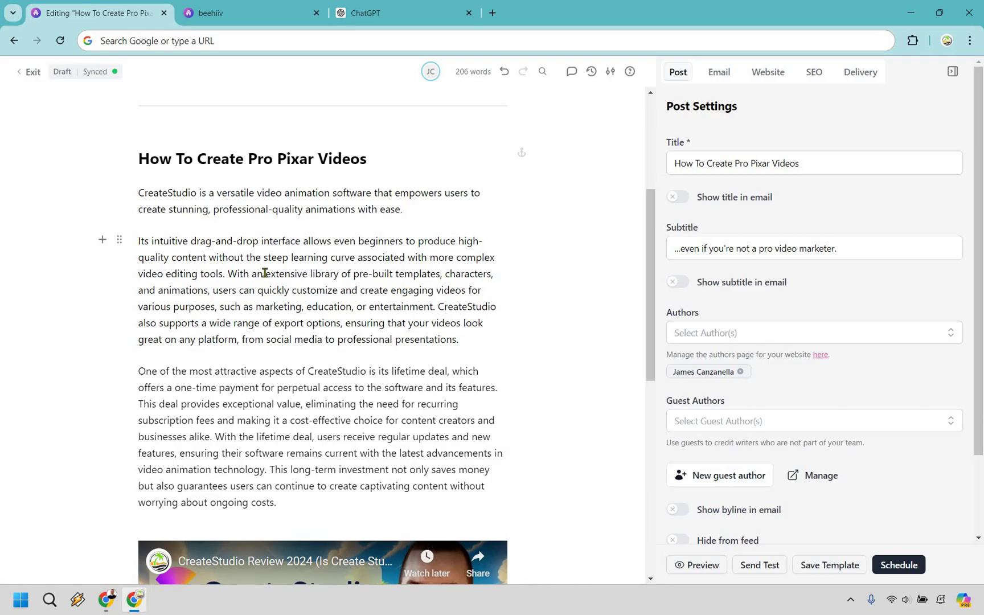
key(Return)
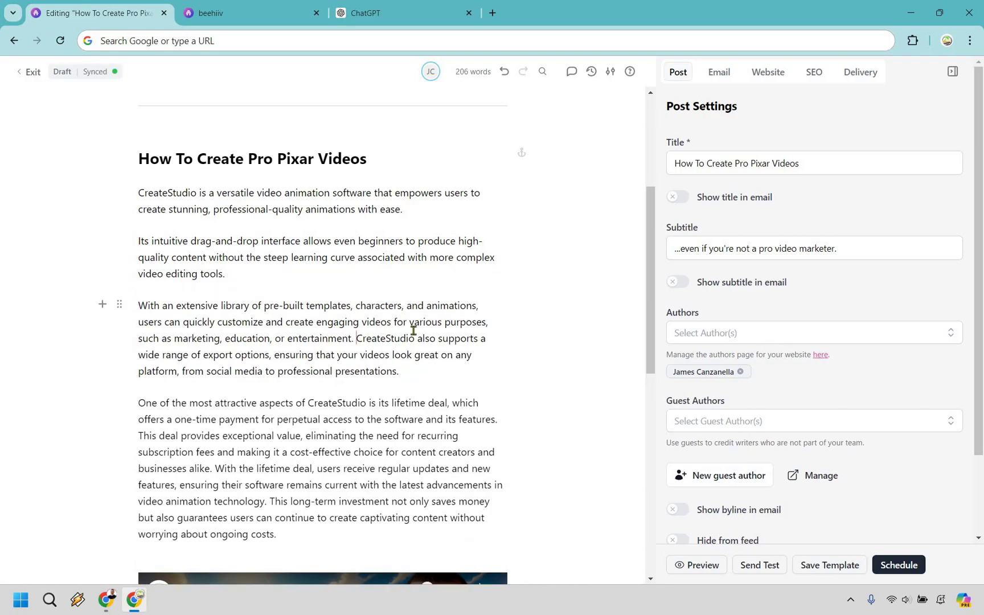
key(Return)
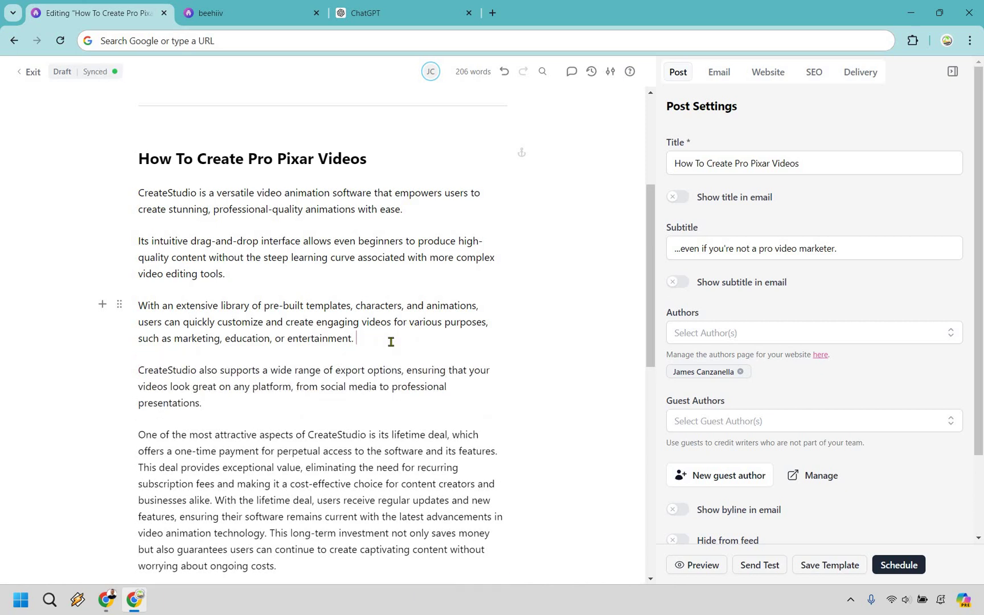
Step: Insert a bulleted list below the paragraph starting "With an extensive library"
key(Return)
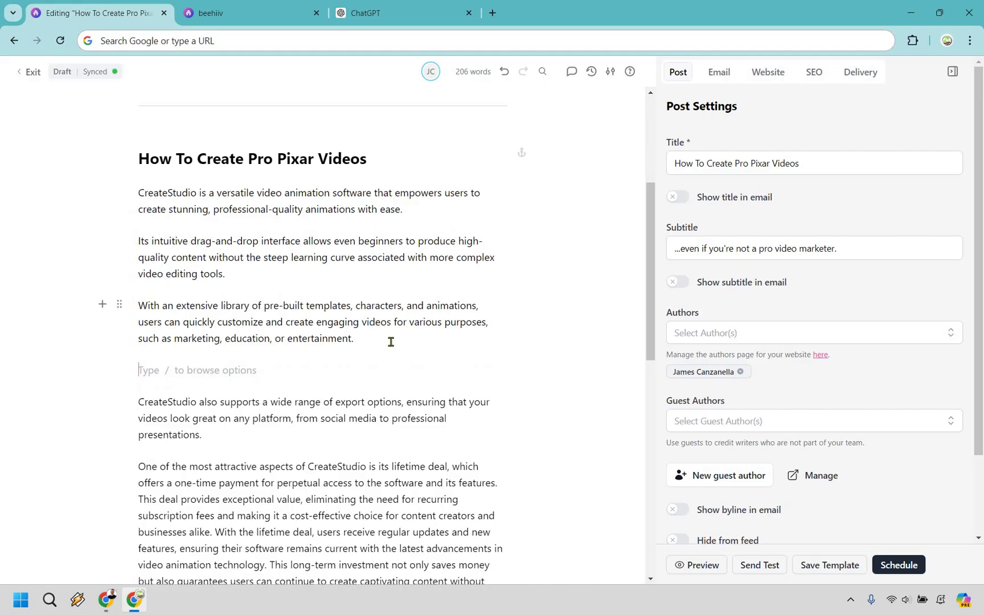
text(/)
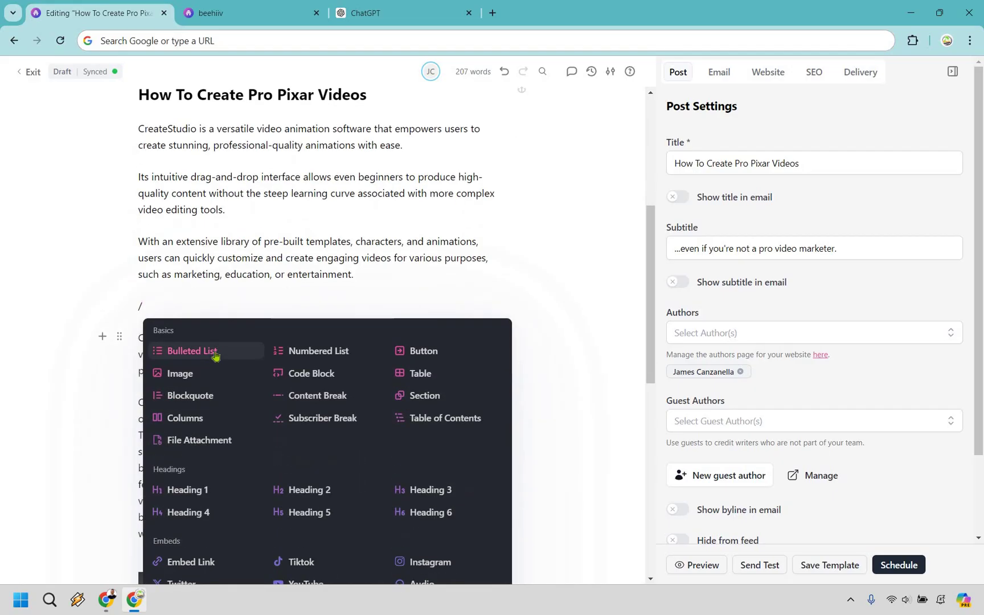
scroll(330, 225, down, 2)
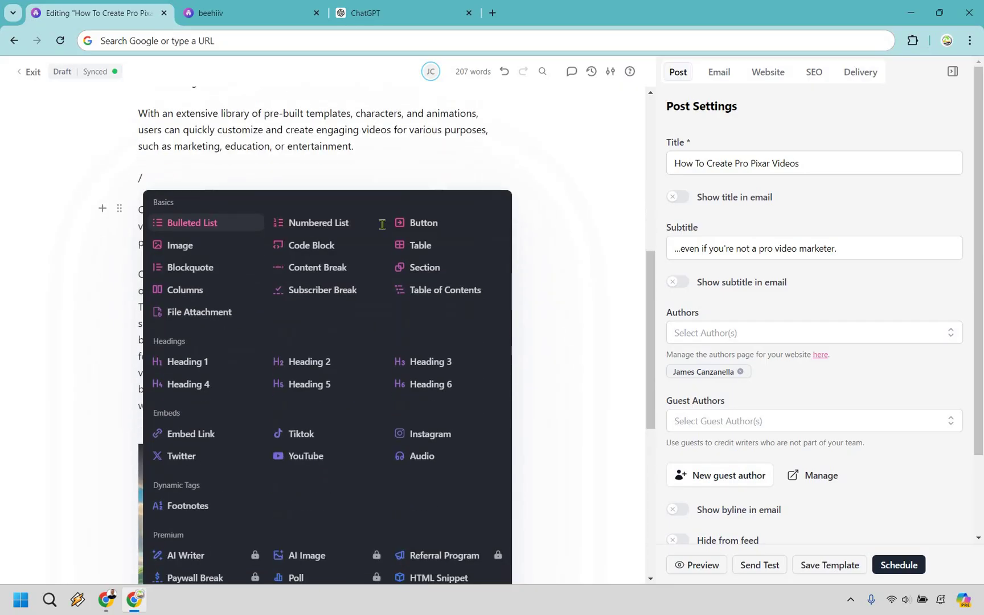
key(Return)
scroll(178, 190, up, 1)
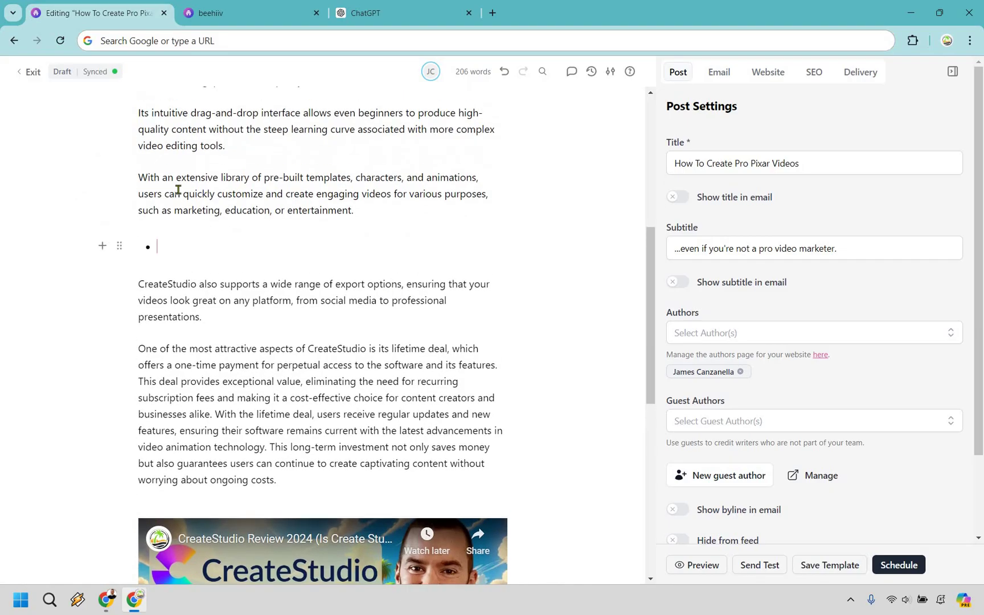
Step: Fill the list with the bullets "Pre-built templates." and "Characters,", reusing the template wording from the paragraph above
drag(265, 179, 337, 180)
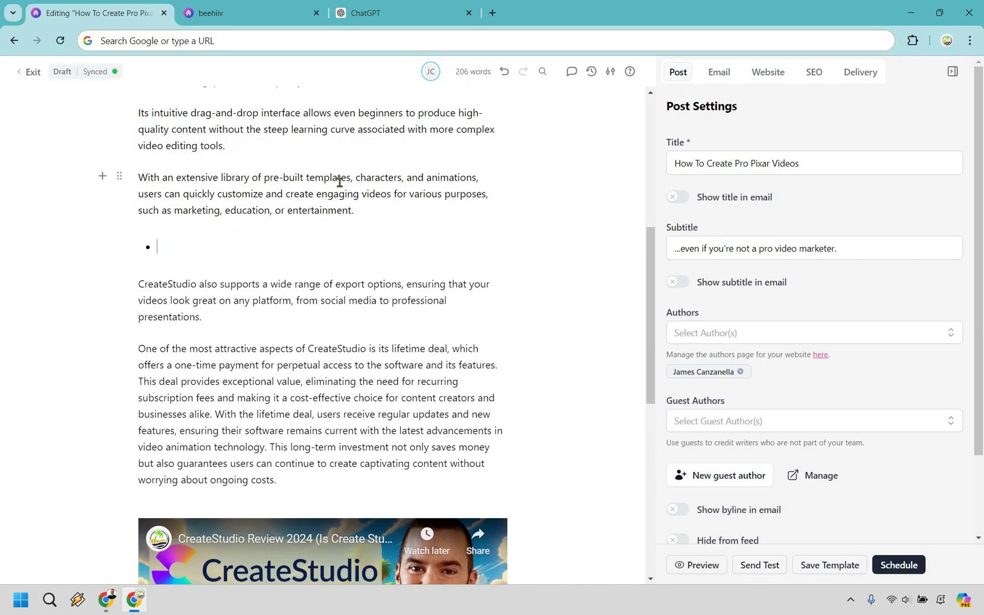
key(ctrl+c)
click(292, 249)
key(ctrl+v)
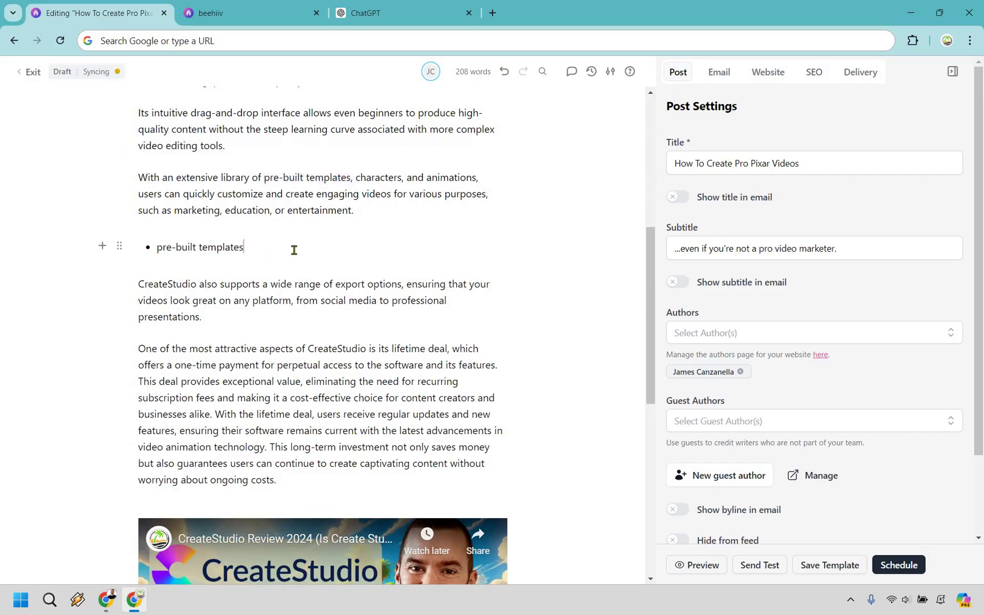
text(.)
key(Return)
text(Characters,)
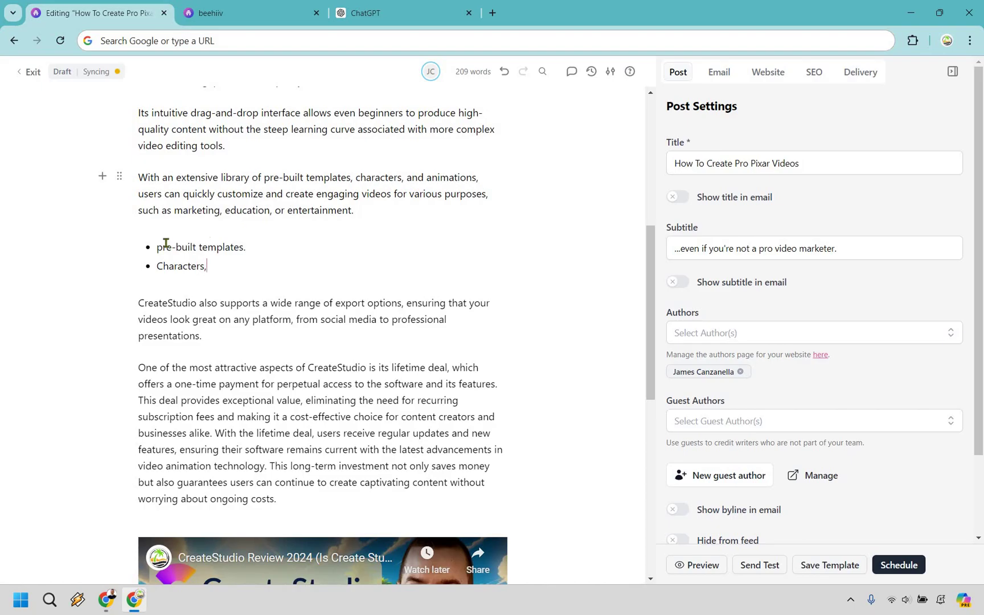
key(BackSpace)
text(P)
Step: End the "Characters" bullet with a period and add a third bullet reading "And animations..."
drag(406, 176, 476, 179)
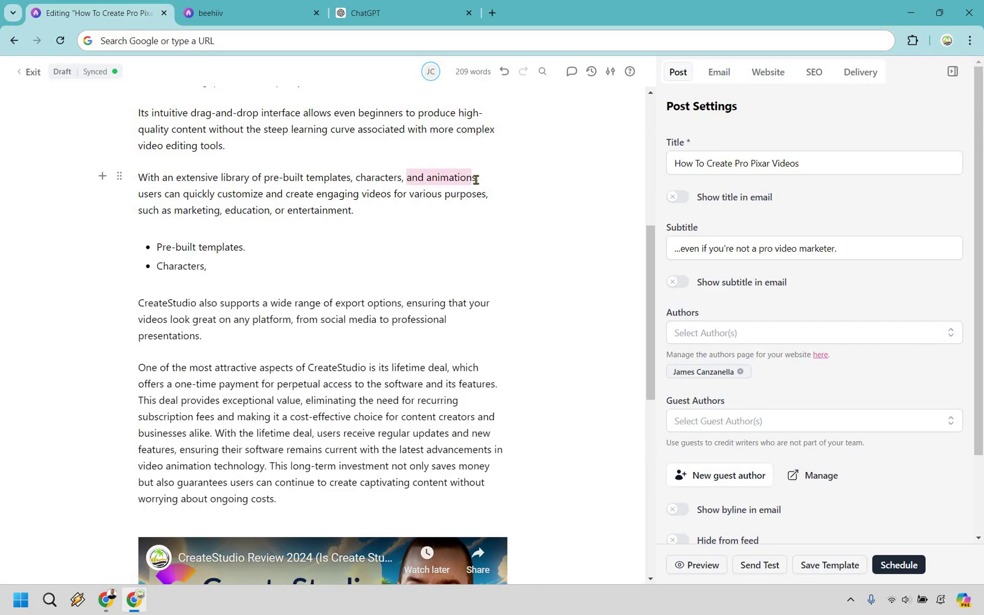
click(243, 277)
key(Return)
key(ctrl+v)
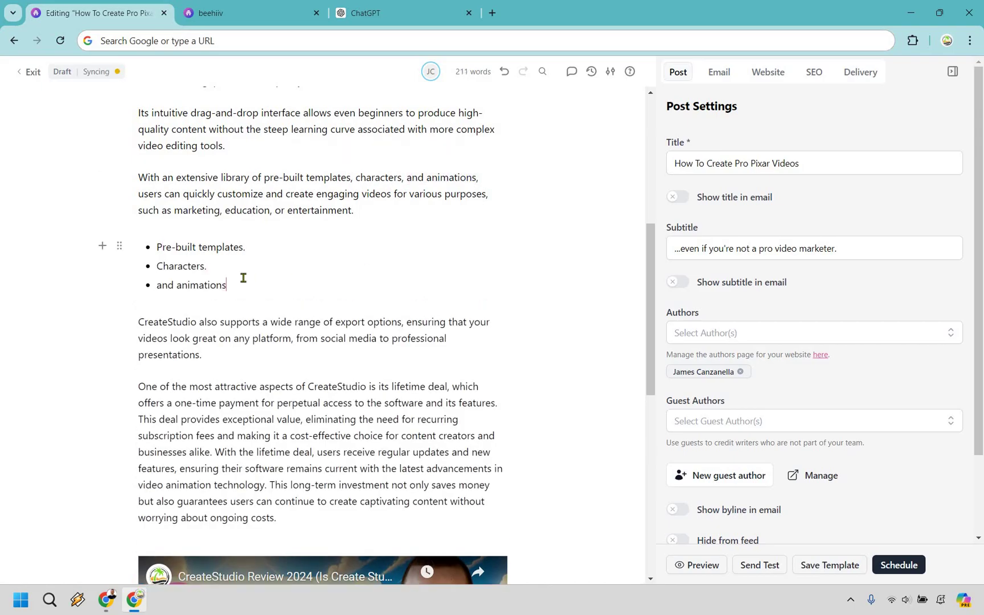
text(//)
text(..)
key(Home)
key(Delete)
text(A)
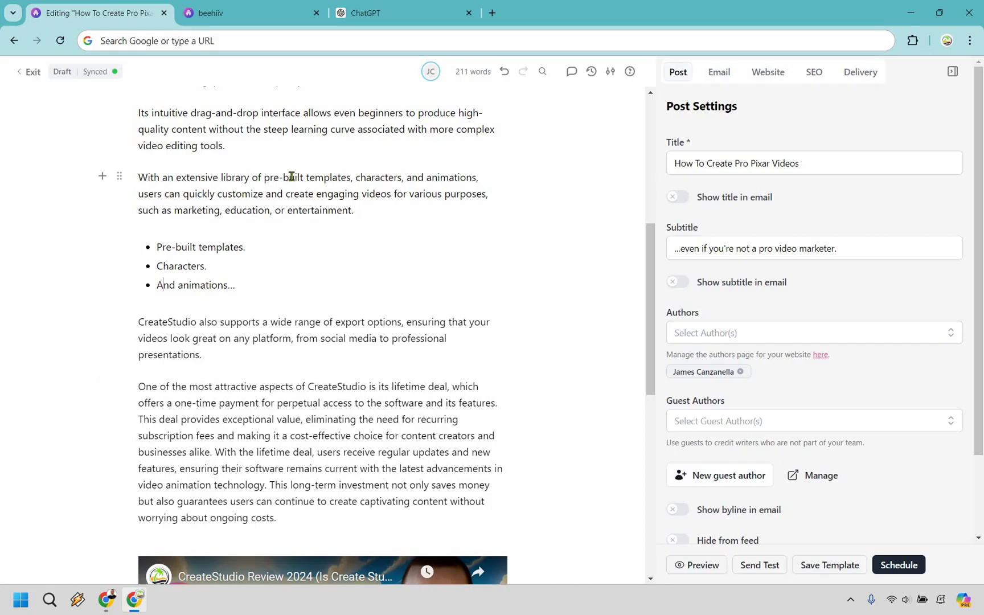
Step: Shorten the paragraph above the bulleted list to begin "With an extensive library of pre-built templates:", removing the mention of characters and animations
click(477, 181)
key(ctrl+shift+Left)
key(ctrl+shift+Left)
key(ctrl+shift+Left)
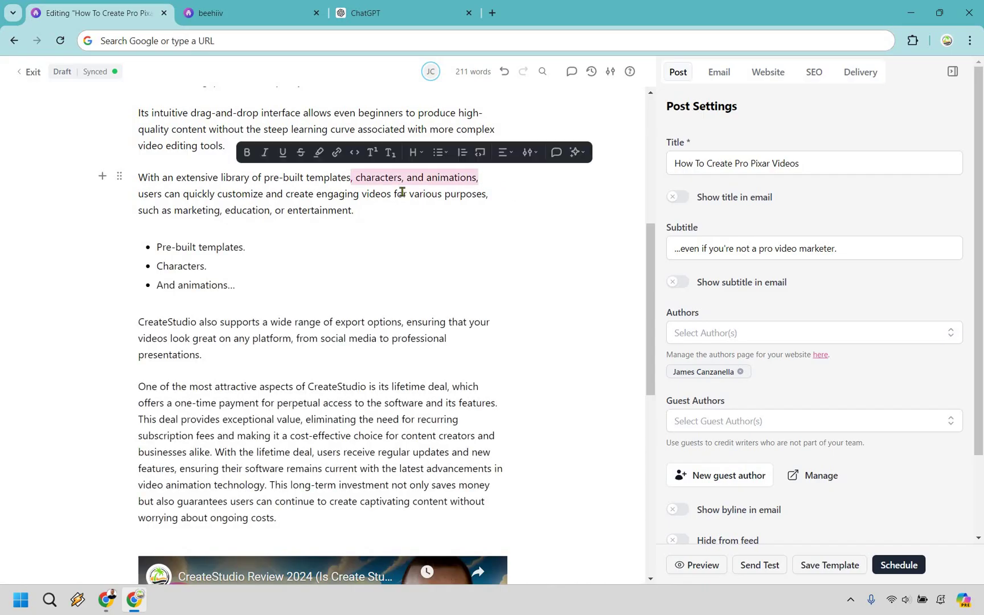
key(BackSpace)
Step: Move the "users can quickly customize" text below the bulleted list as its own paragraph, starting with a capital "Users"
drag(206, 210, 356, 177)
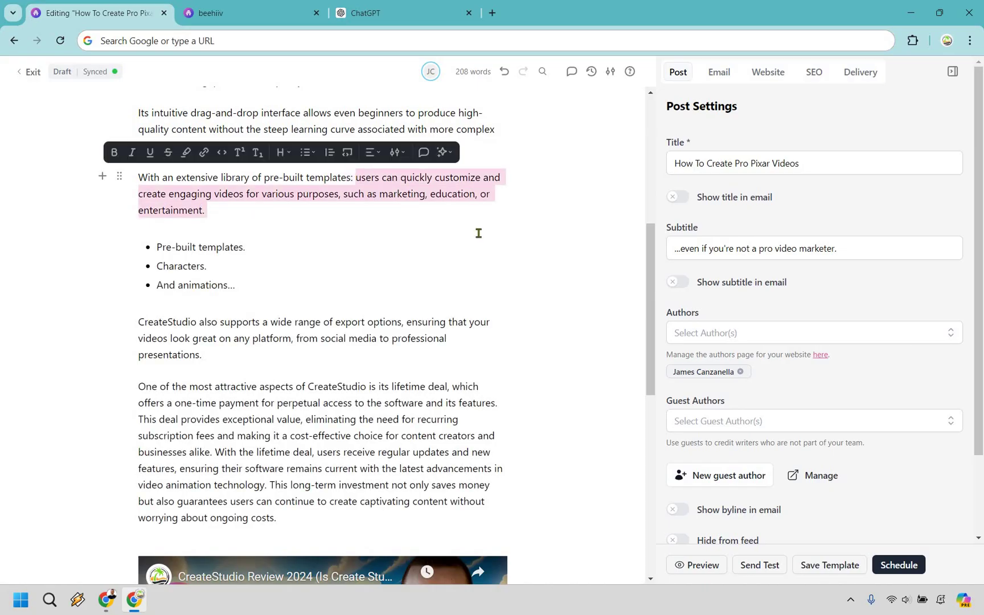
key(BackSpace)
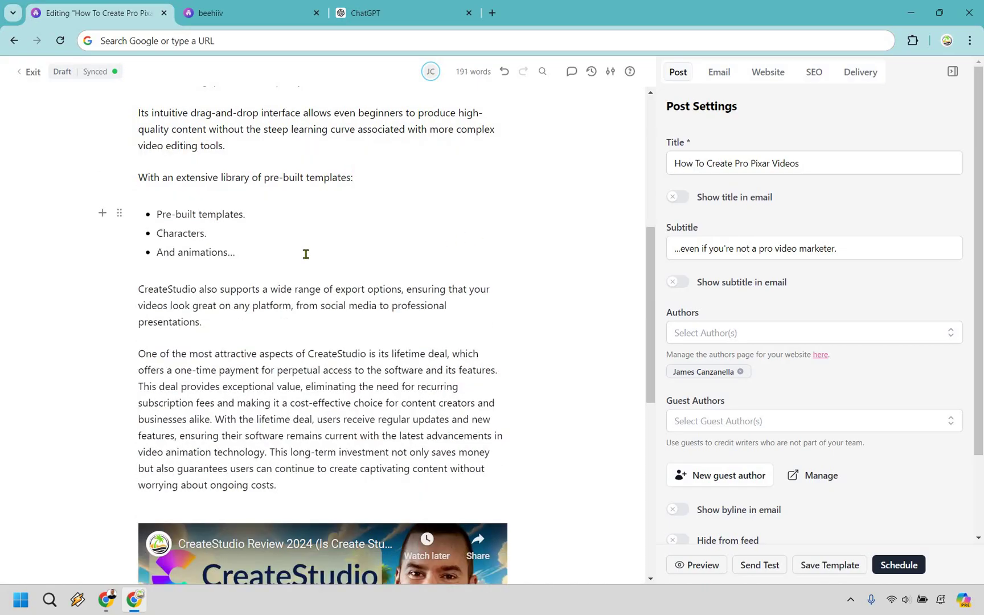
key(Return)
key(Return)
key(ctrl+v)
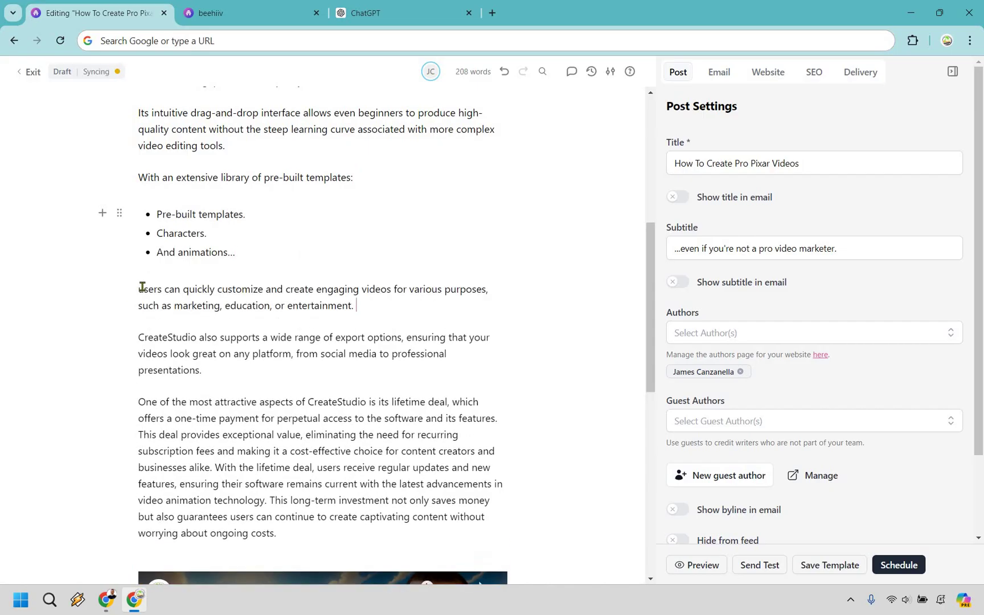
key(Delete)
text(U)
scroll(207, 442, up, 1)
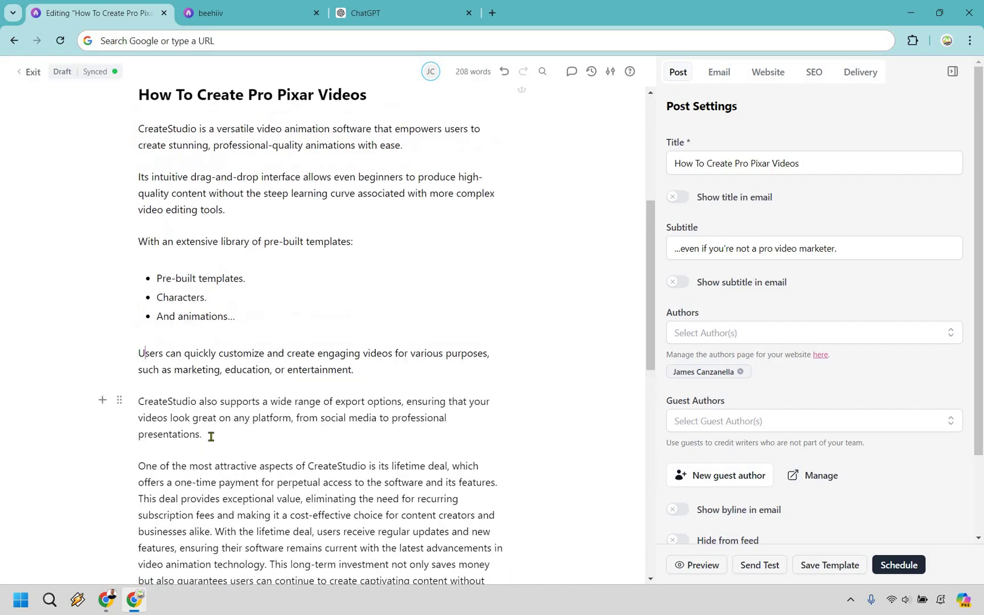
Step: Delete the "CreateStudio also supports" paragraph and trim the "One of the most attractive aspects" paragraph to its first sentence
triple_click(139, 405)
key(BackSpace)
key(BackSpace)
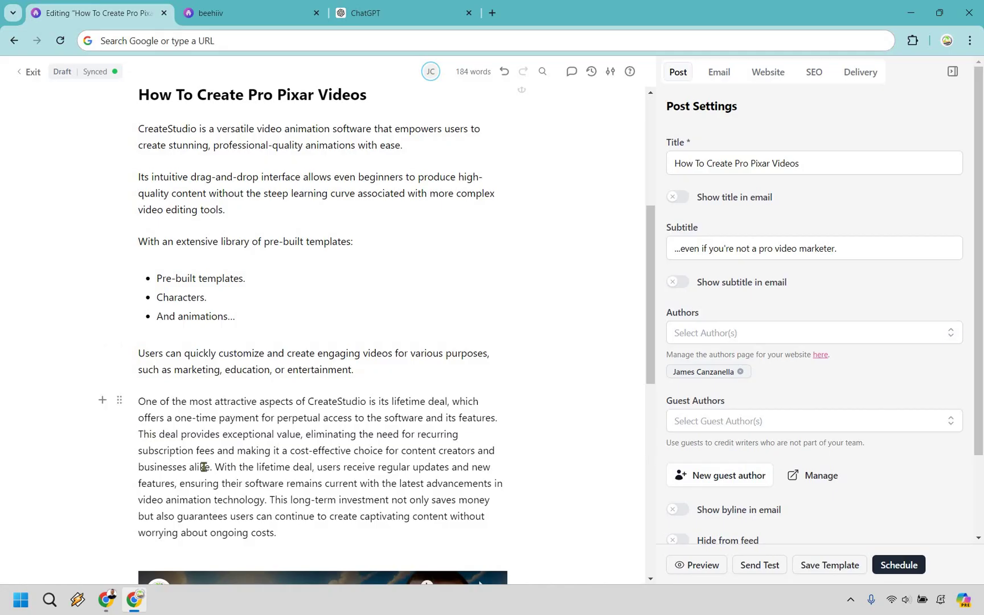
shift+click(139, 437)
key(BackSpace)
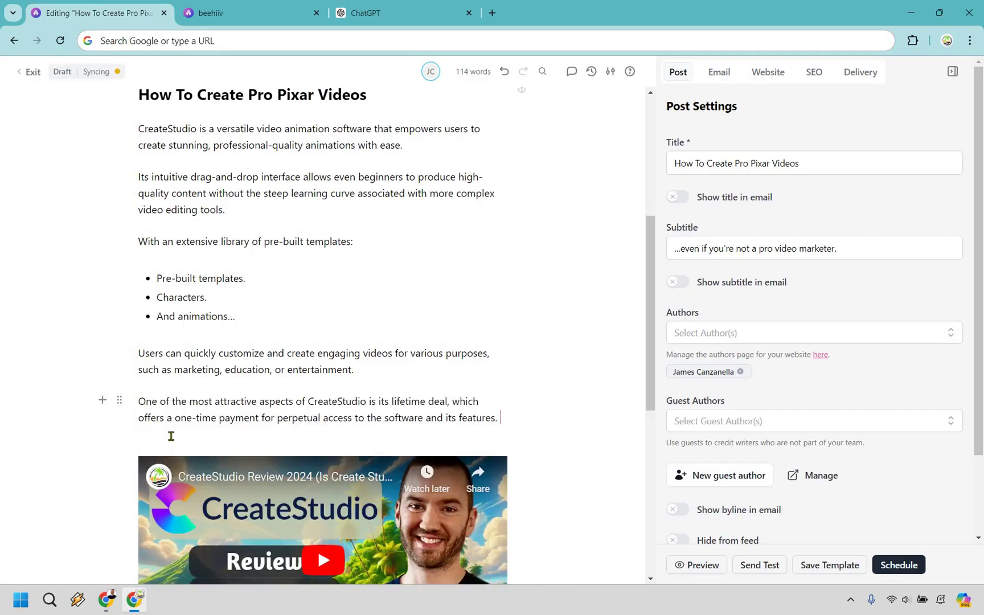
Step: Add the paragraph "Click the play button below to see CreateStudio in action." above the video
key(Return)
text(Click the play b)
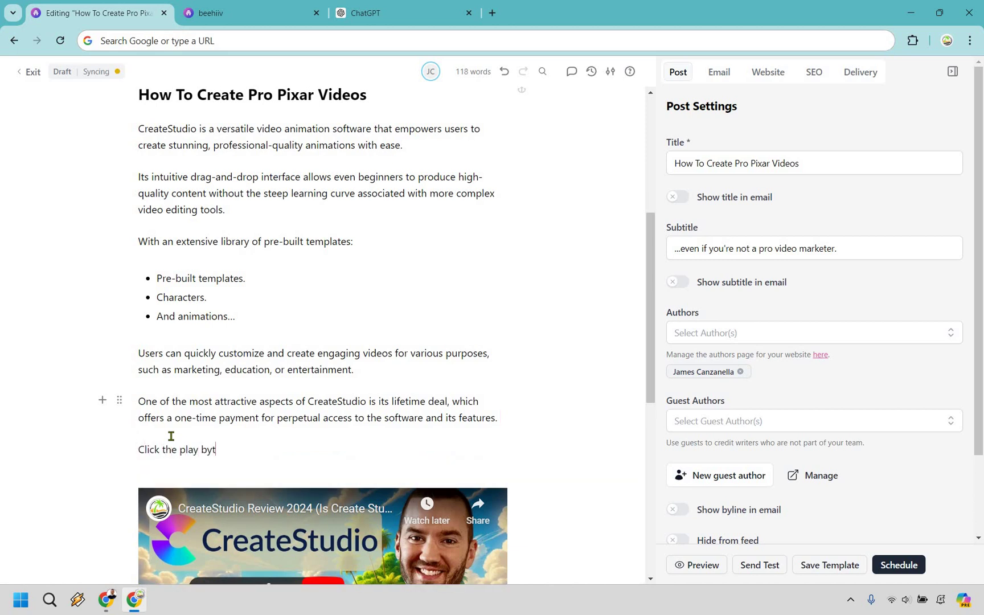
text(utton below to see CreateStudio in action.)
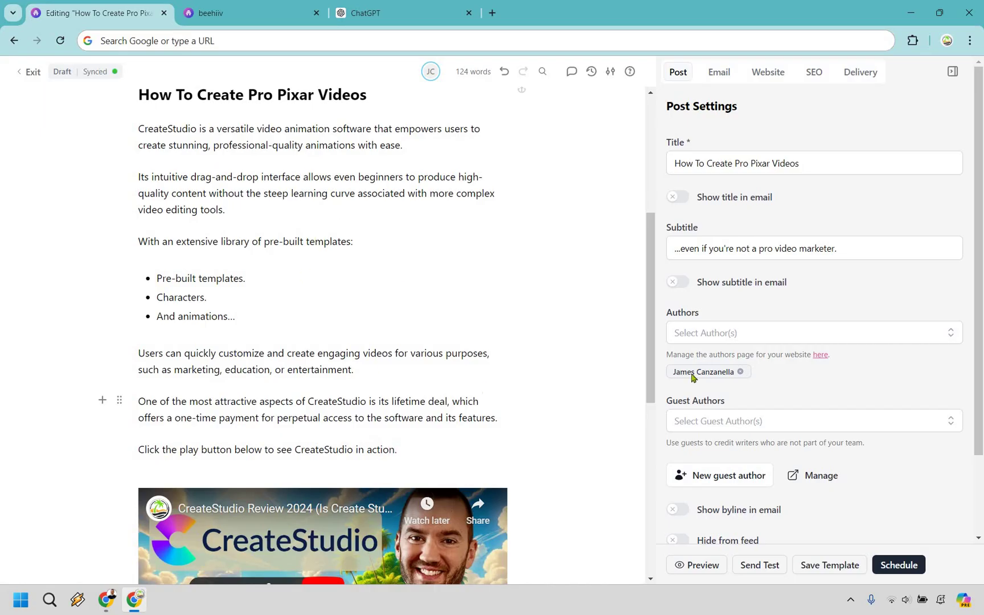
Step: Make the words "lifetime deal" bold and underlined in the "One of the most attractive aspects" paragraph
scroll(576, 288, down, 1)
scroll(547, 217, down, 2)
scroll(545, 213, down, 2)
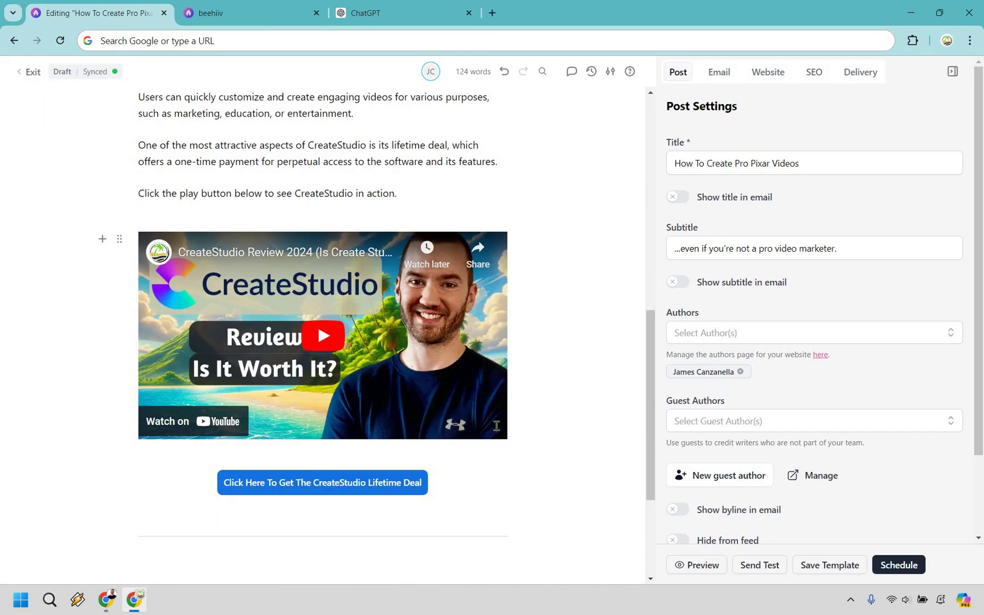
scroll(529, 331, up, 3)
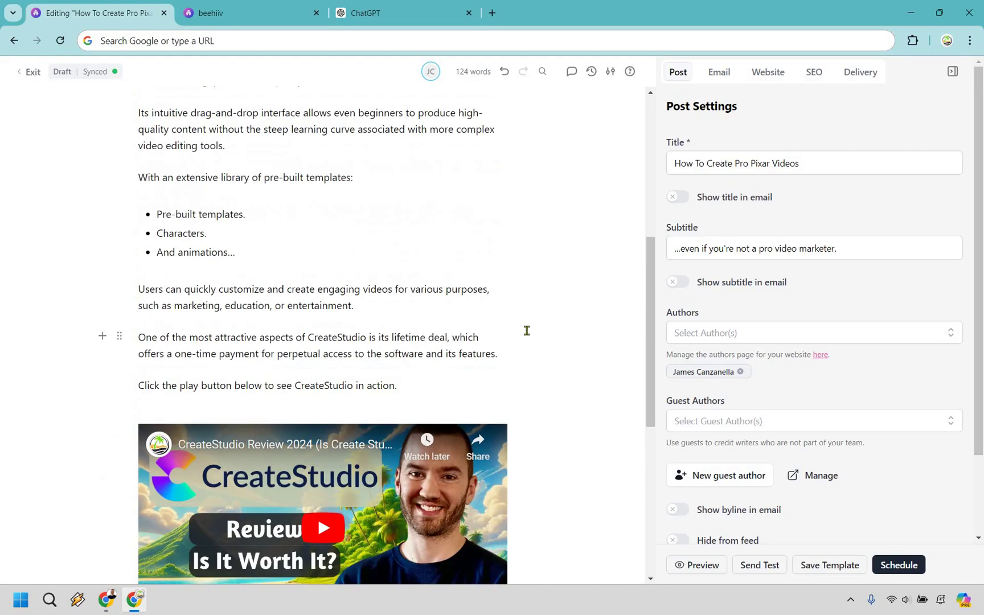
scroll(431, 314, up, 1)
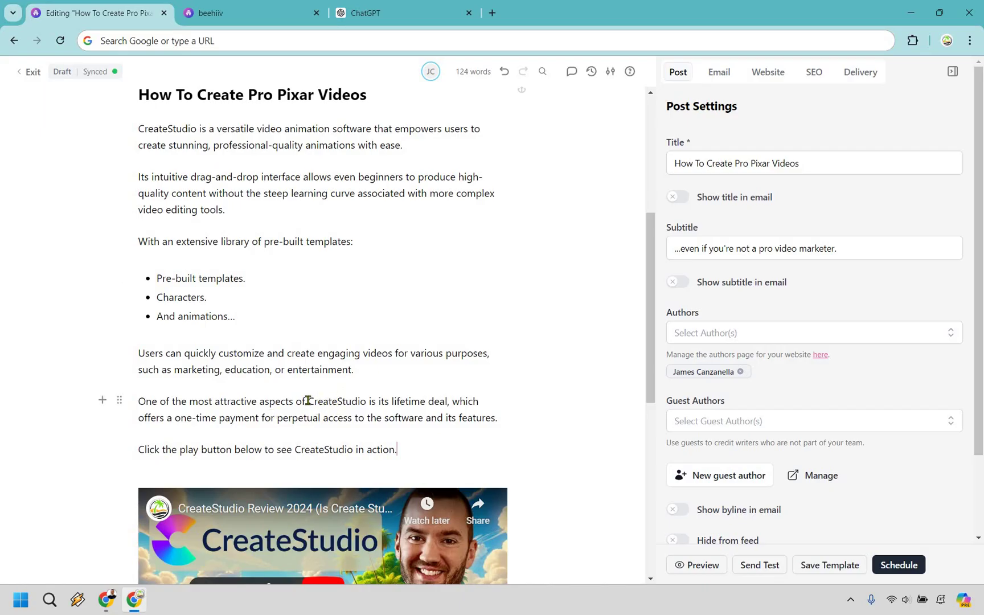
key(shift+Right)
key(shift+Right)
key(shift+Right)
key(shift+Right)
key(shift+Right)
key(shift+Right)
key(shift+Right)
key(shift+Right)
key(shift+Right)
key(shift+Right)
key(shift+Right)
key(shift+Right)
click(391, 402)
key(shift+Right)
key(shift+Right)
key(shift+Right)
key(shift+Right)
key(shift+Right)
key(shift+Right)
key(shift+Right)
key(shift+Right)
key(shift+Right)
key(shift+Right)
key(shift+Right)
key(shift+Right)
key(shift+Right)
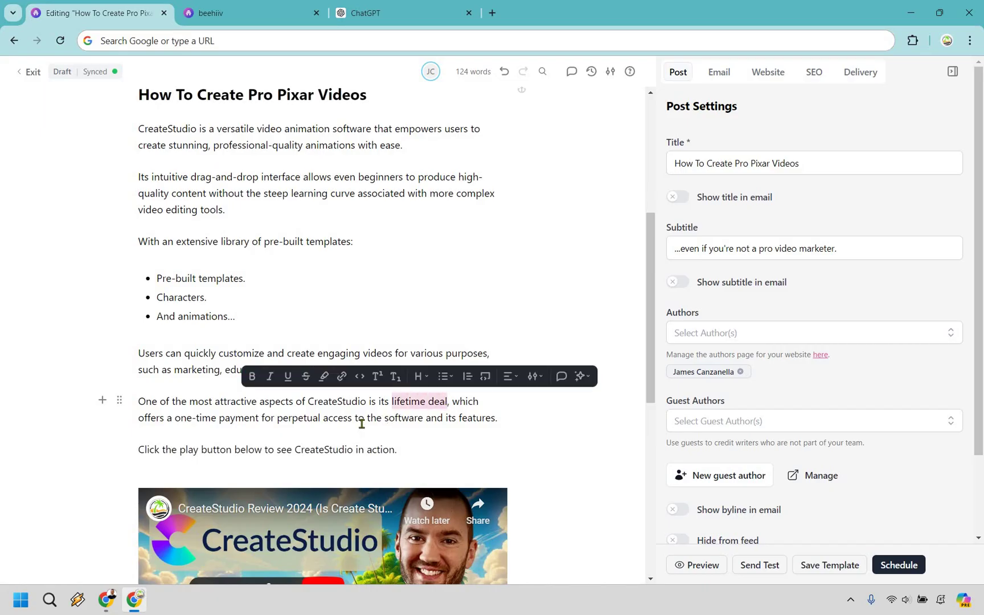
click(252, 377)
click(291, 383)
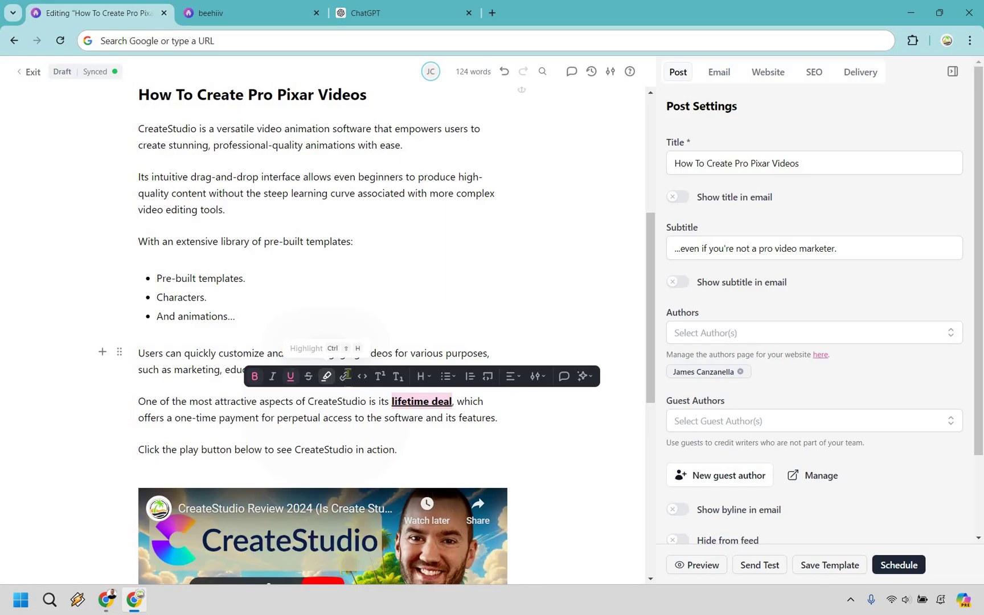
click(346, 376)
text(https:/)
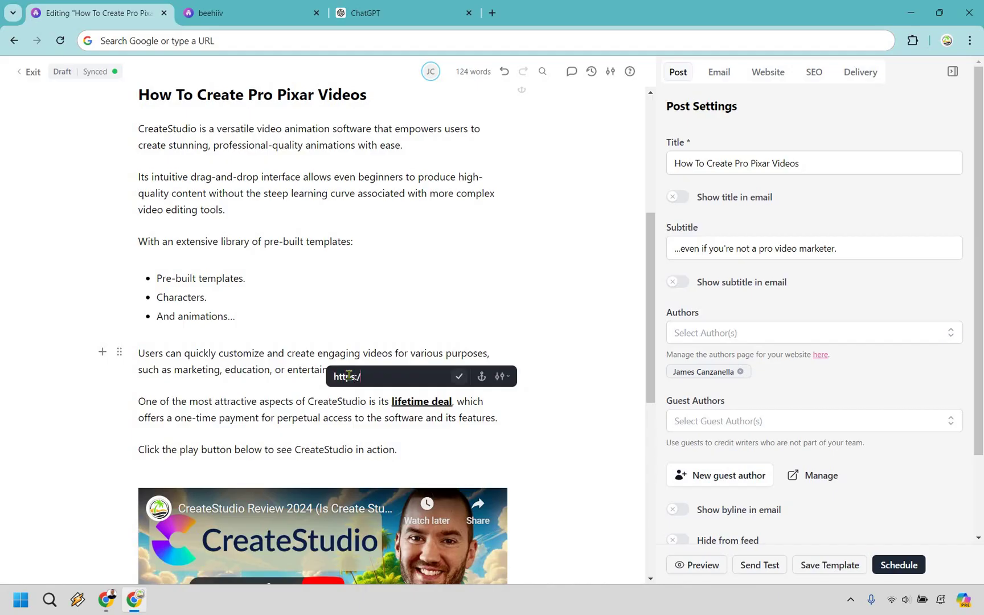
text(/www.cs.com)
click(460, 377)
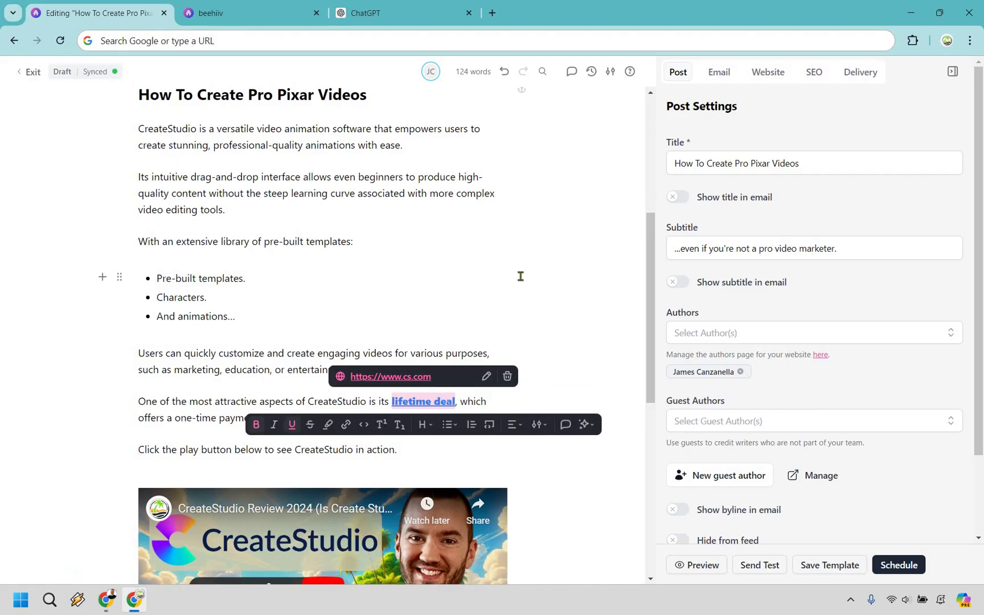
click(422, 402)
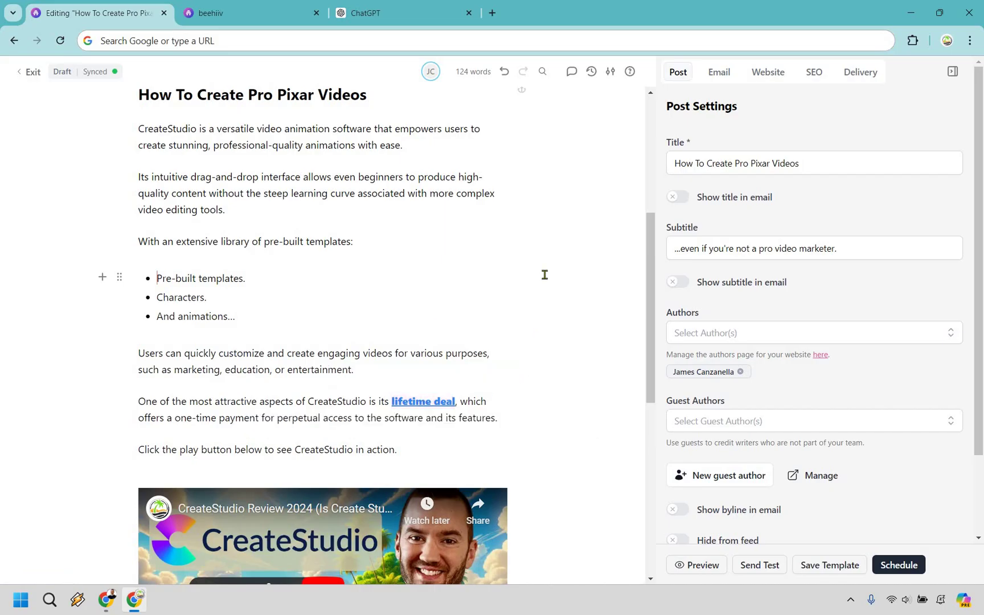
click(442, 404)
Step: Add the heading "Diving Deep Into Profitable Video Marketing" below the divider at the end of the post
scroll(507, 279, down, 2)
scroll(465, 302, up, 4)
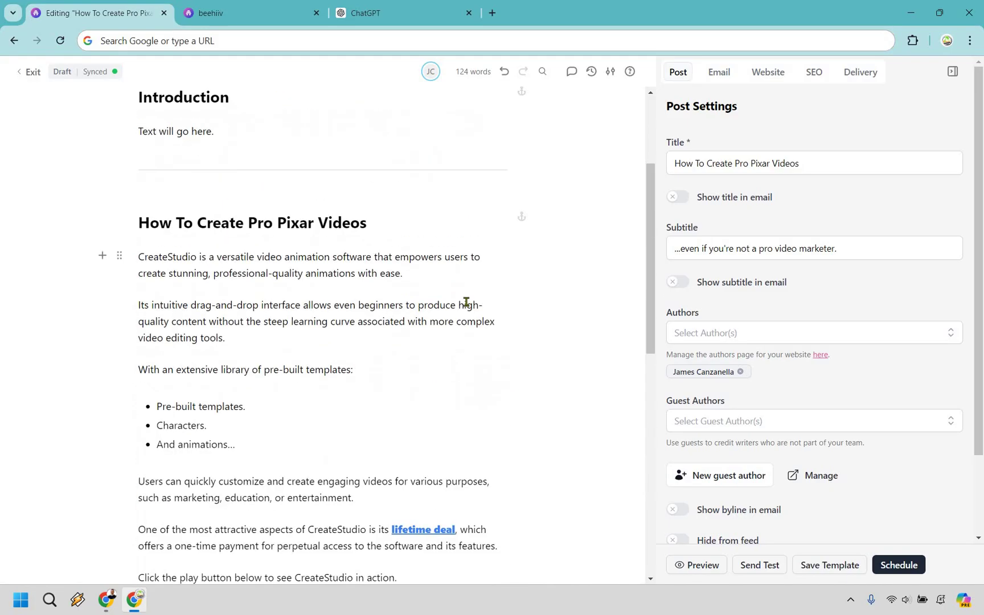
scroll(459, 276, down, 6)
scroll(459, 285, up, 7)
scroll(297, 387, down, 10)
scroll(241, 383, down, 2)
click(241, 383)
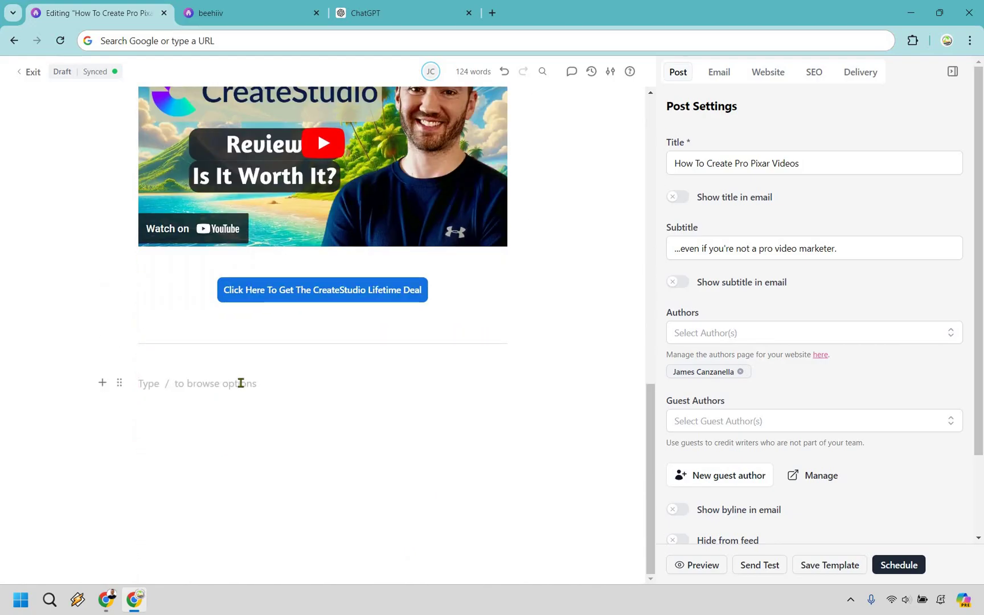
text(/)
key(Down)
key(Down)
key(Down)
key(Down)
key(Down)
key(Right)
key(Return)
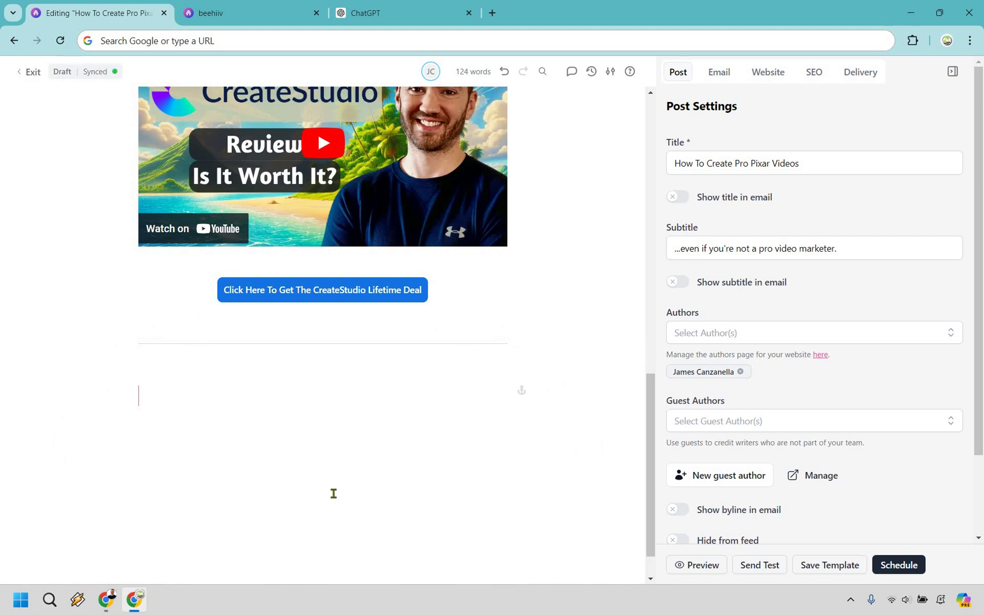
text(Diving Deep Into Profitable Marketing)
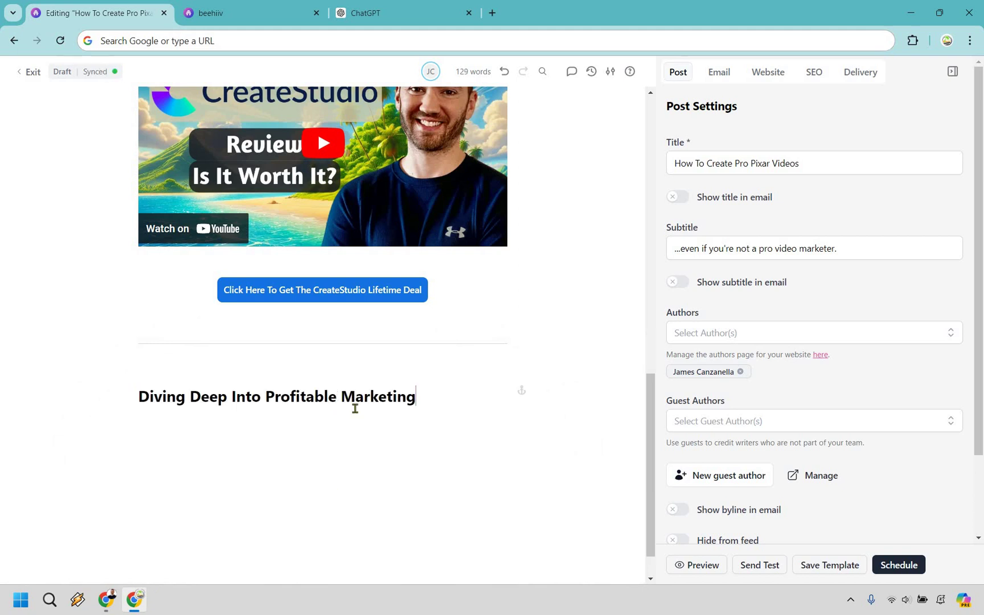
text(Video)
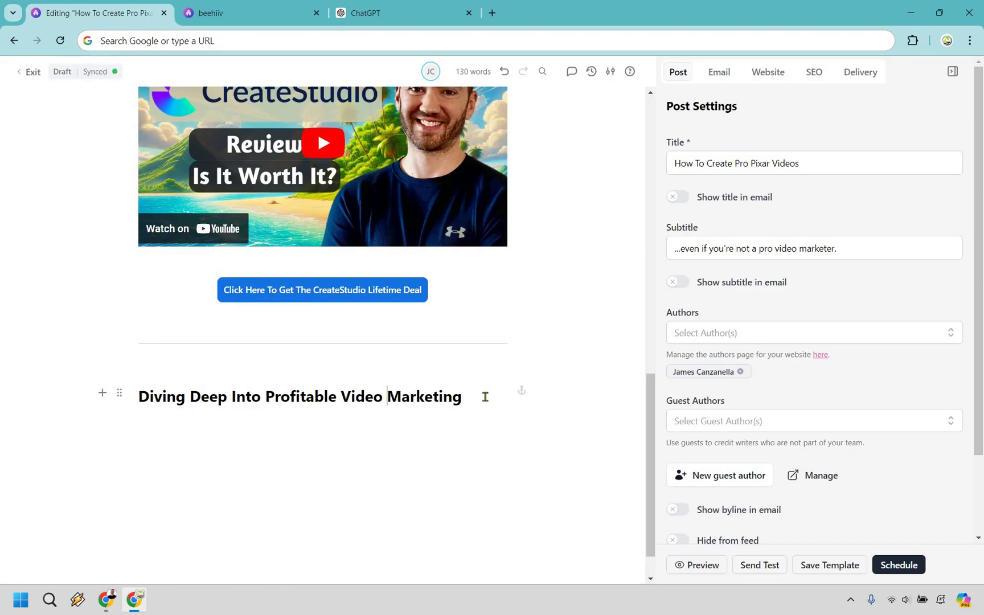
Step: Insert the island image with dolphins and a diver from the publication's library below the new heading
key(Return)
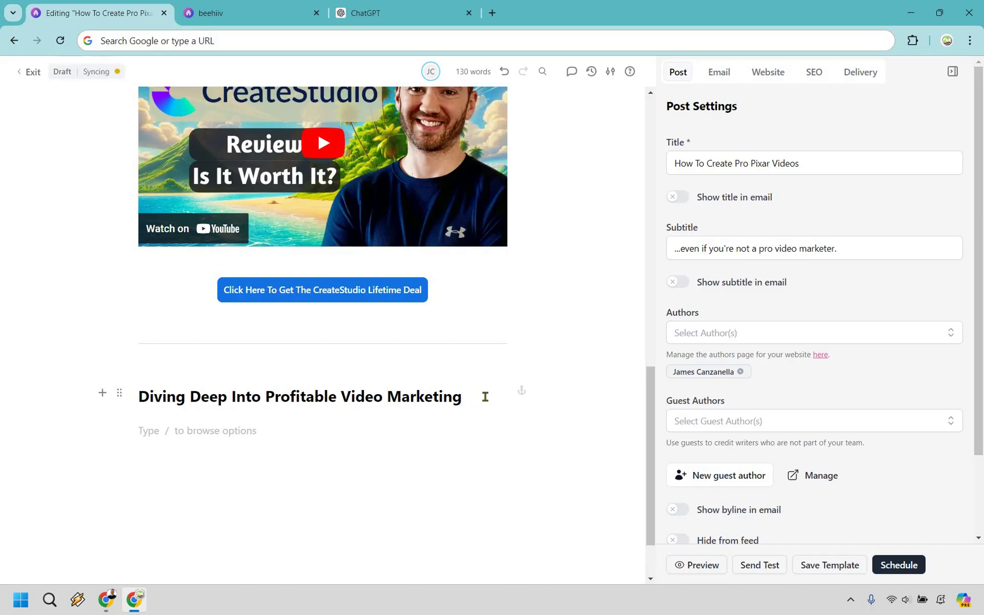
text(/)
scroll(215, 308, down, 3)
key(Return)
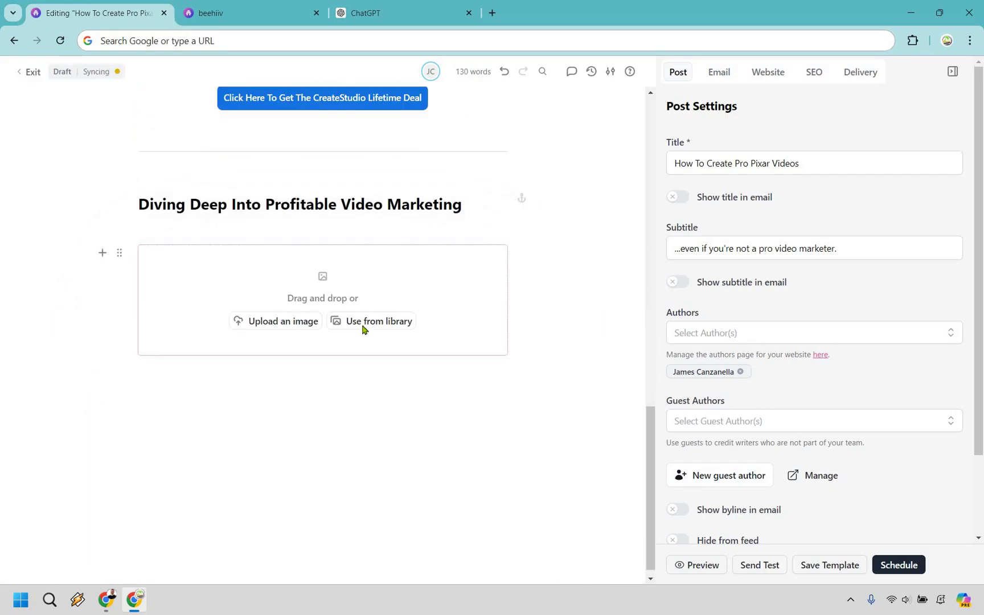
click(362, 322)
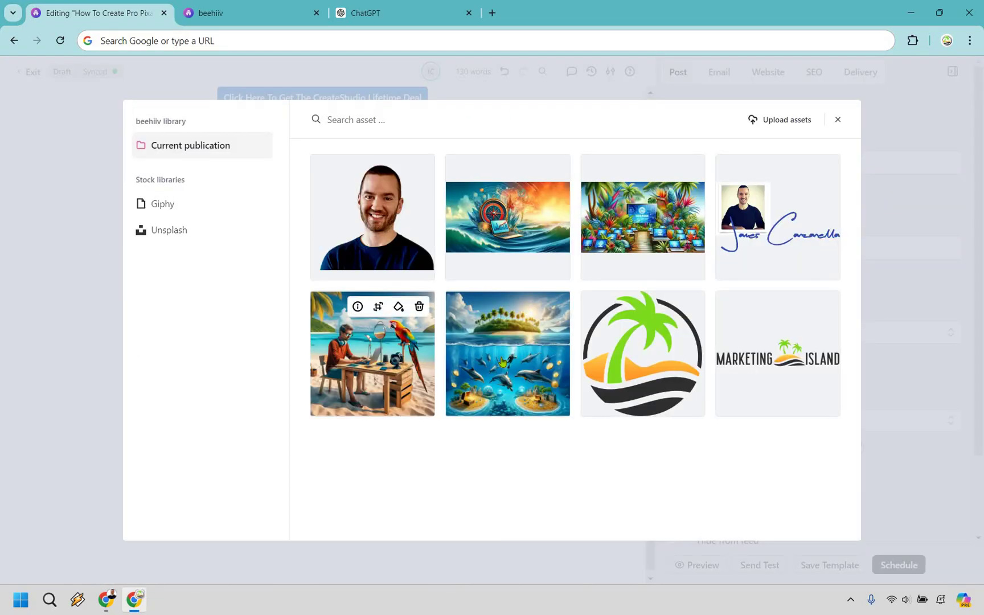
click(528, 337)
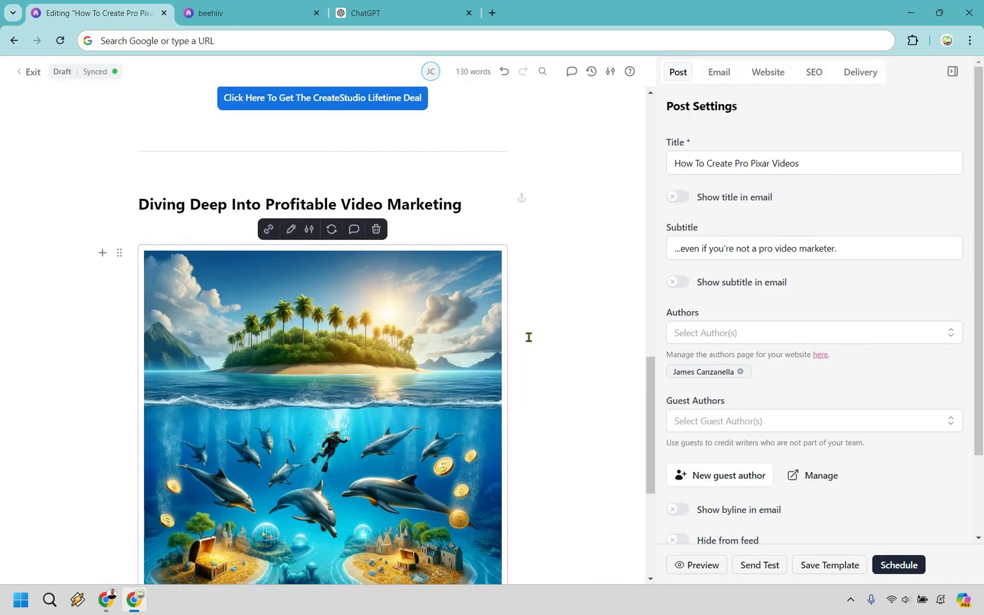
scroll(375, 388, down, 1)
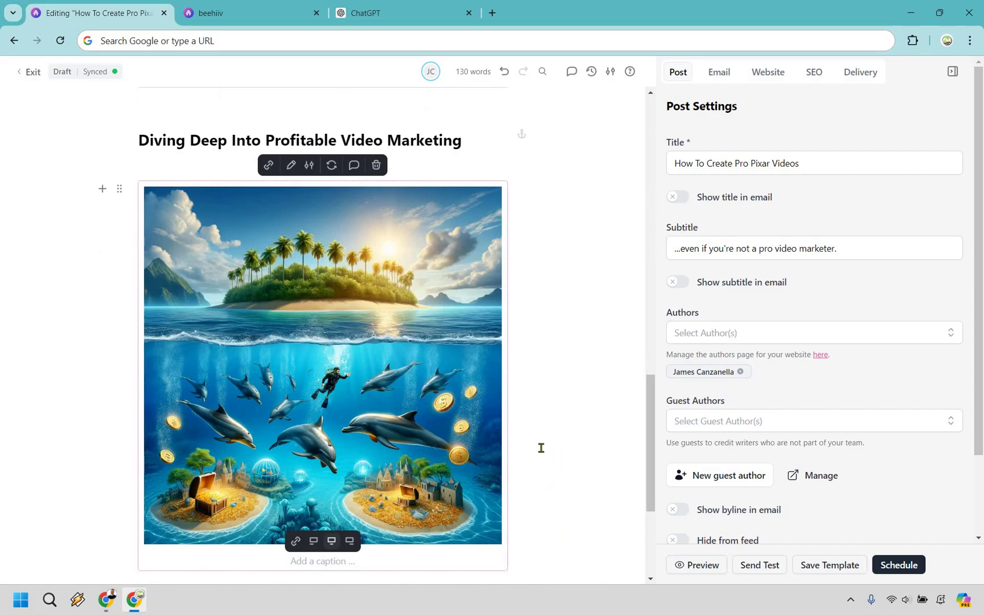
Step: Copy the three paragraphs from "CreateStudio is a versatile" to "pre-built templates:" and paste them below the island image
scroll(370, 427, down, 3)
click(363, 415)
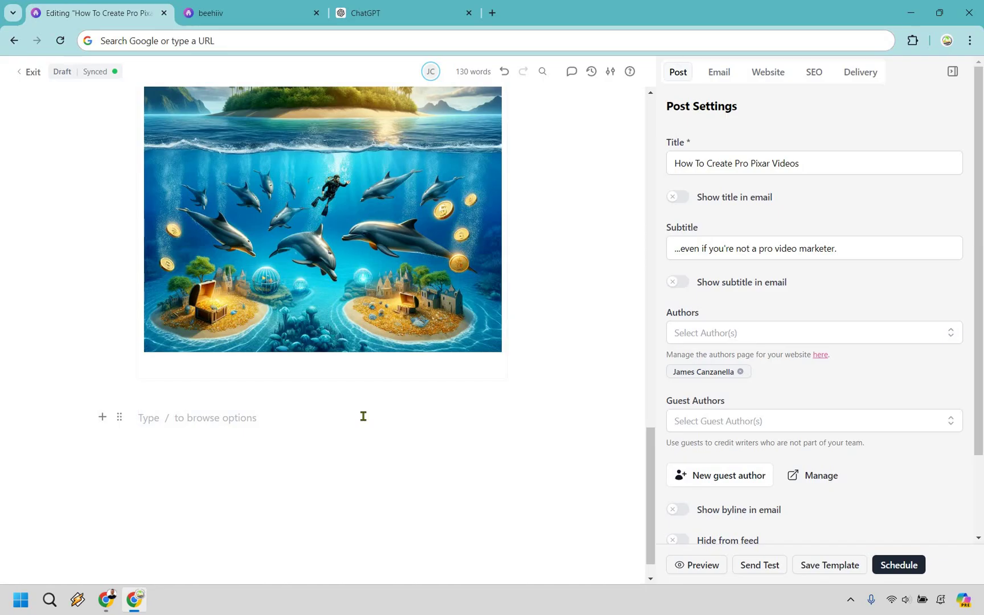
scroll(363, 416, up, 15)
drag(142, 266, 334, 376)
key(ctrl+c)
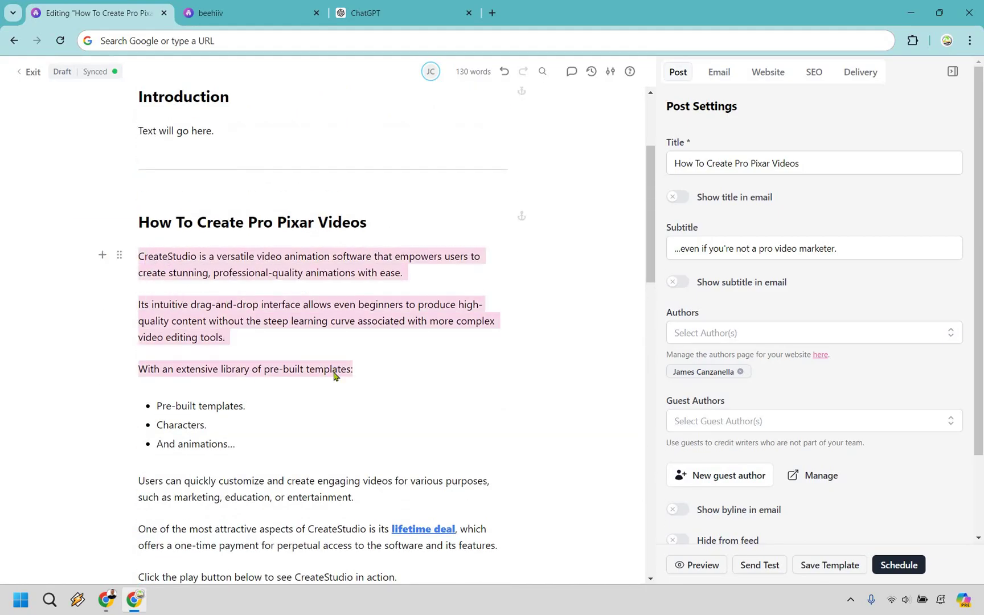
key(ctrl+End)
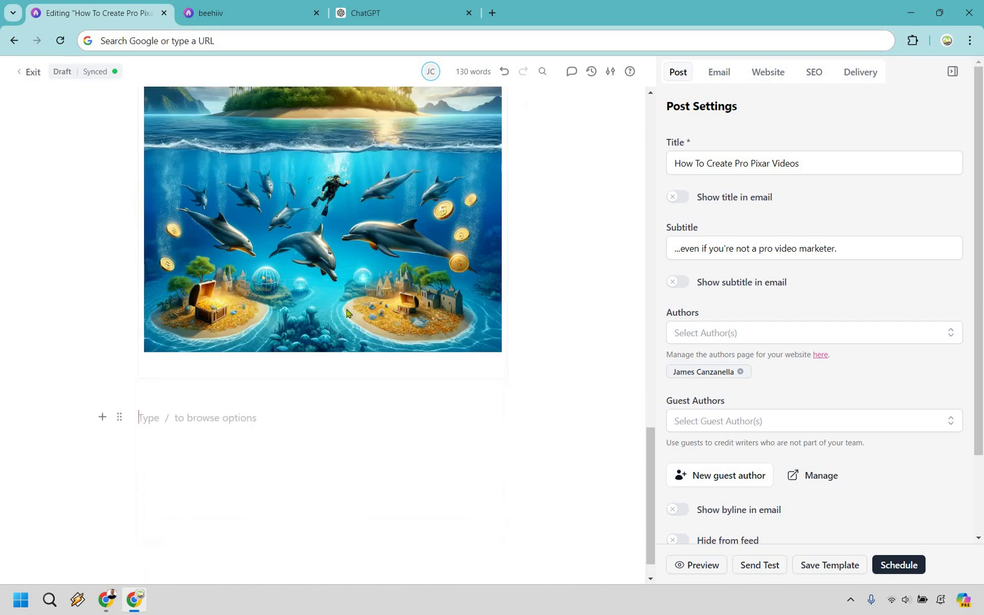
key(ctrl+v)
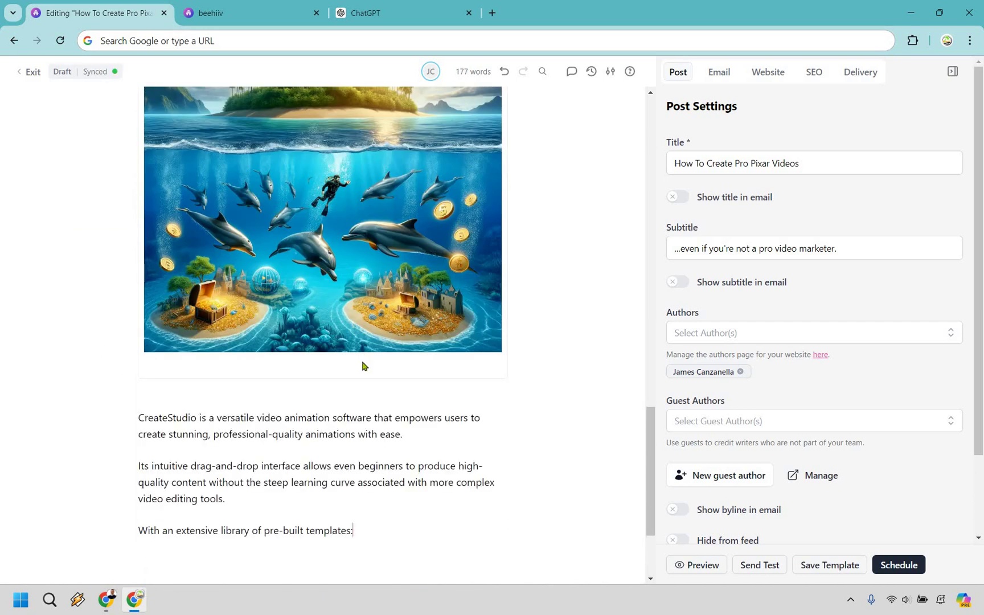
Step: Remove the colon after "pre-built templates" in the pasted text and insert a divider below it
scroll(156, 477, up, 10)
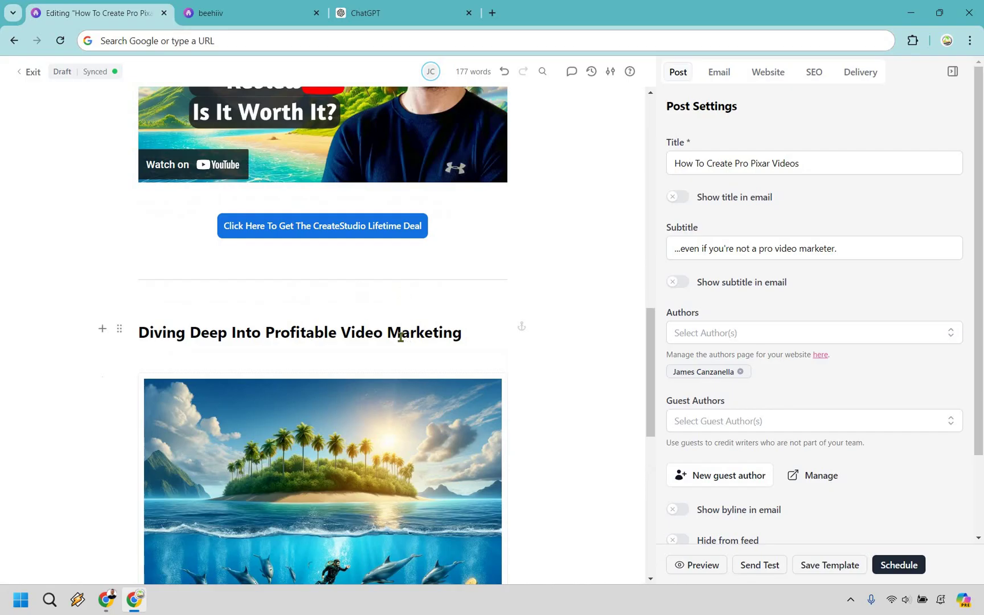
scroll(408, 337, down, 8)
key(BackSpace)
key(Return)
text(/)
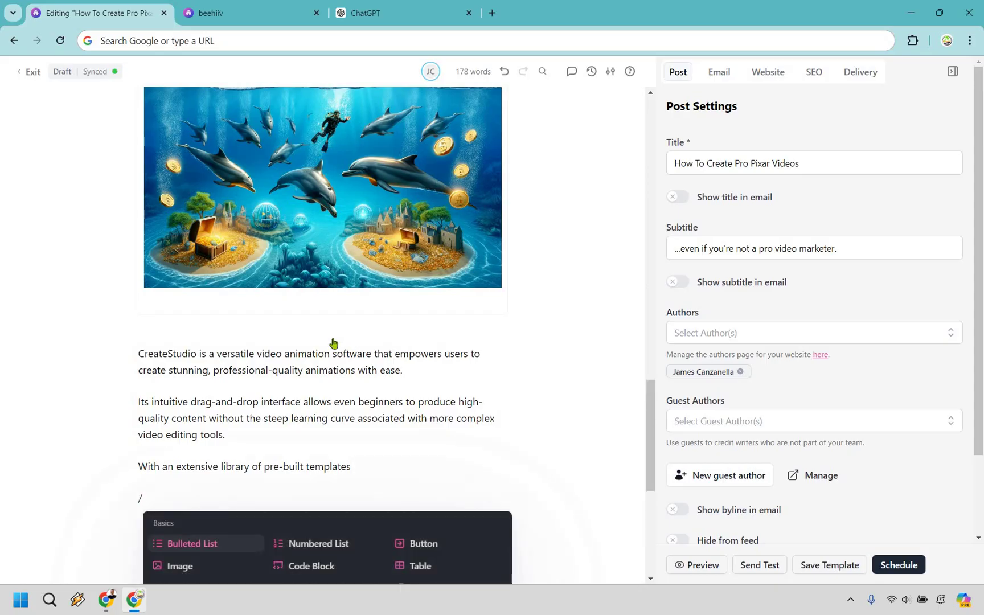
scroll(336, 351, down, 5)
key(Right)
key(Down)
key(Down)
key(Return)
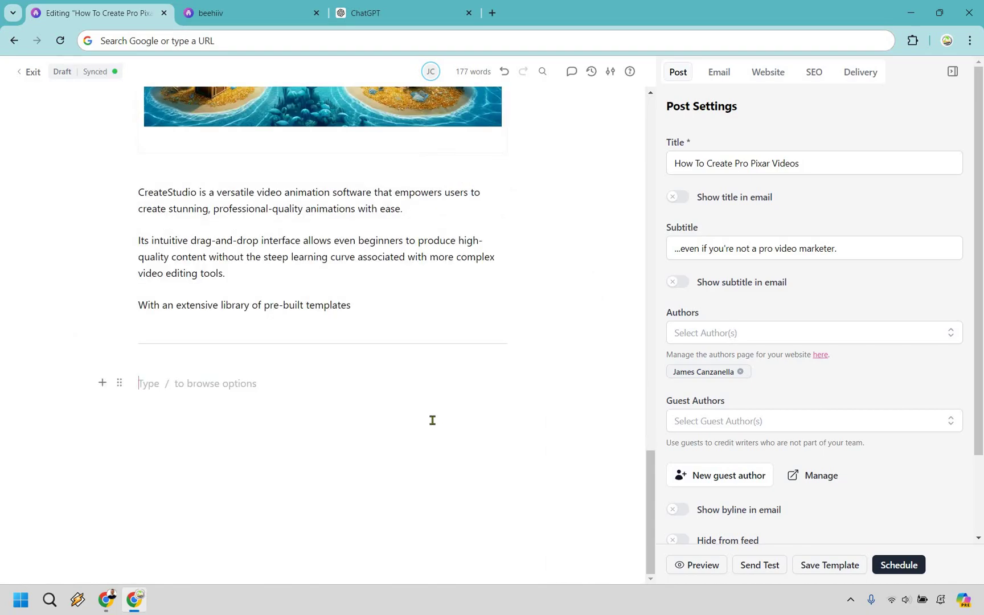
Step: Close the post below the divider with the paragraphs "Thank you so much for reading." and "Talk to you next week."
text(Thank you so much for reading. Talk to you next week.)
key(Return)
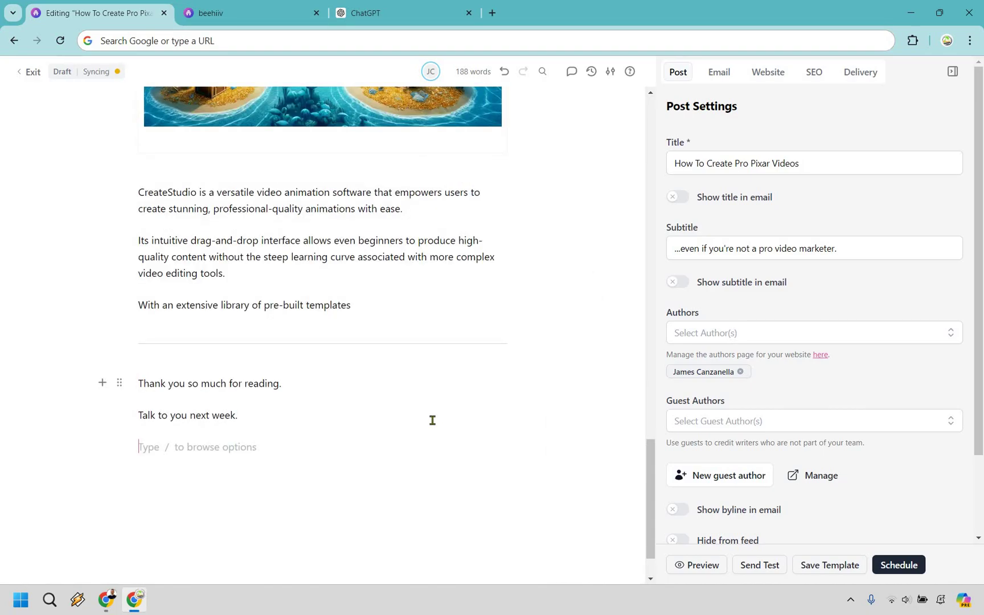
Step: Insert the portrait-and-signature image from the publication's library below "Talk to you next week."
text(/)
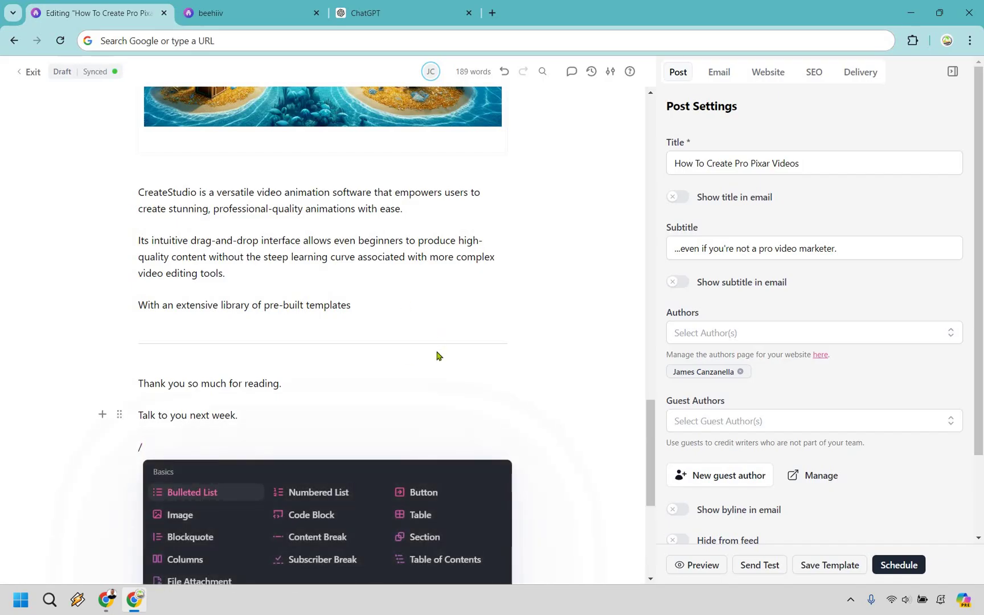
scroll(435, 345, down, 2)
key(Down)
key(Return)
click(378, 402)
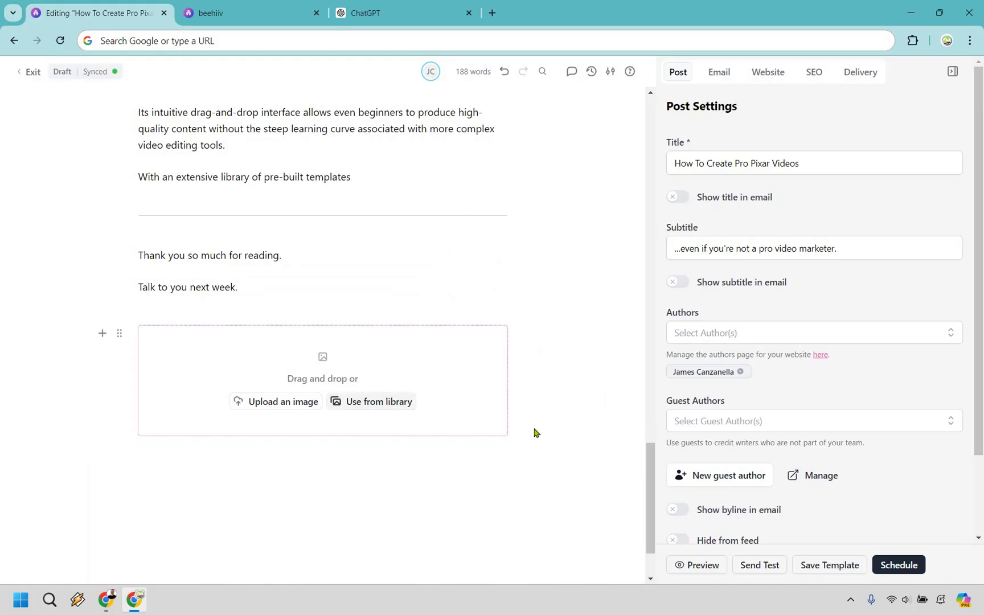
click(775, 239)
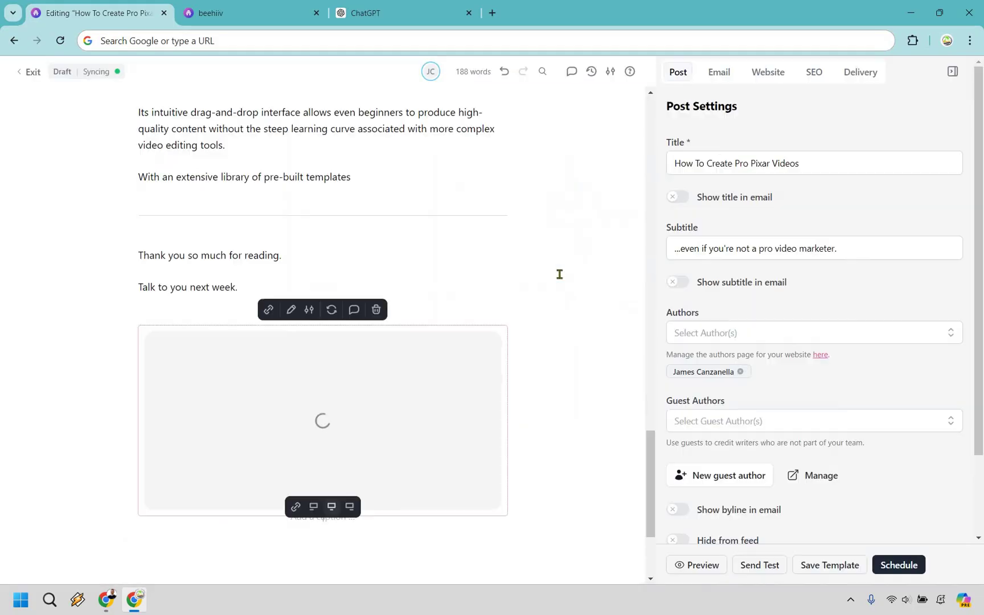
click(527, 292)
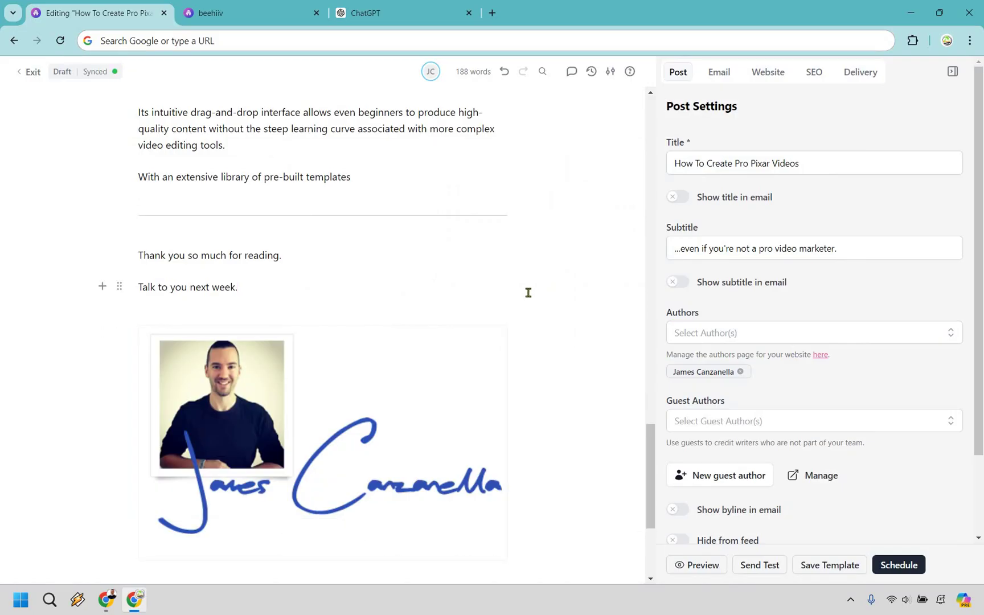
Step: Preview the post as a desktop email and review it from the logo header down to the footer
scroll(528, 292, up, 20)
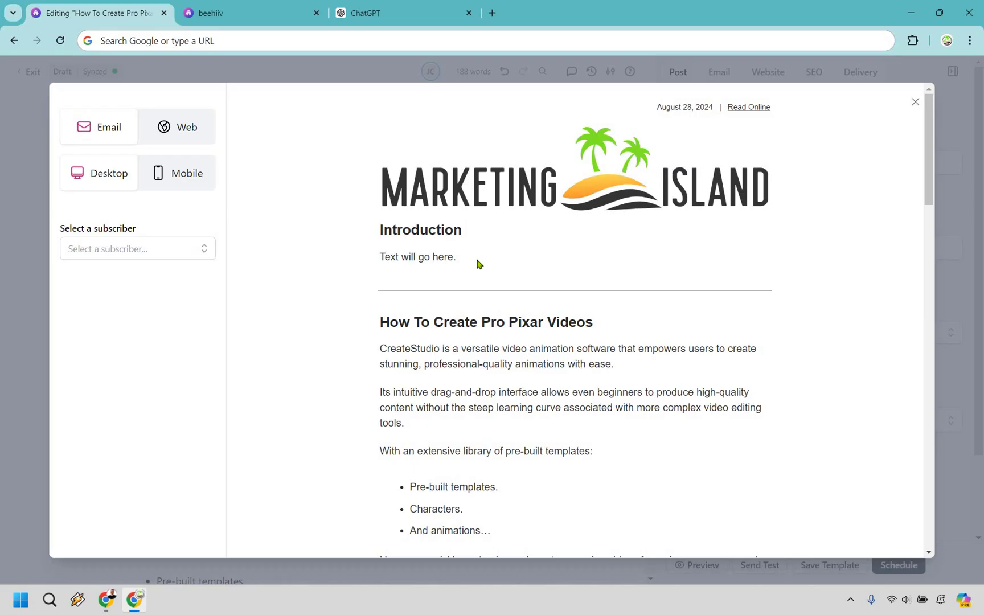
scroll(578, 259, down, 2)
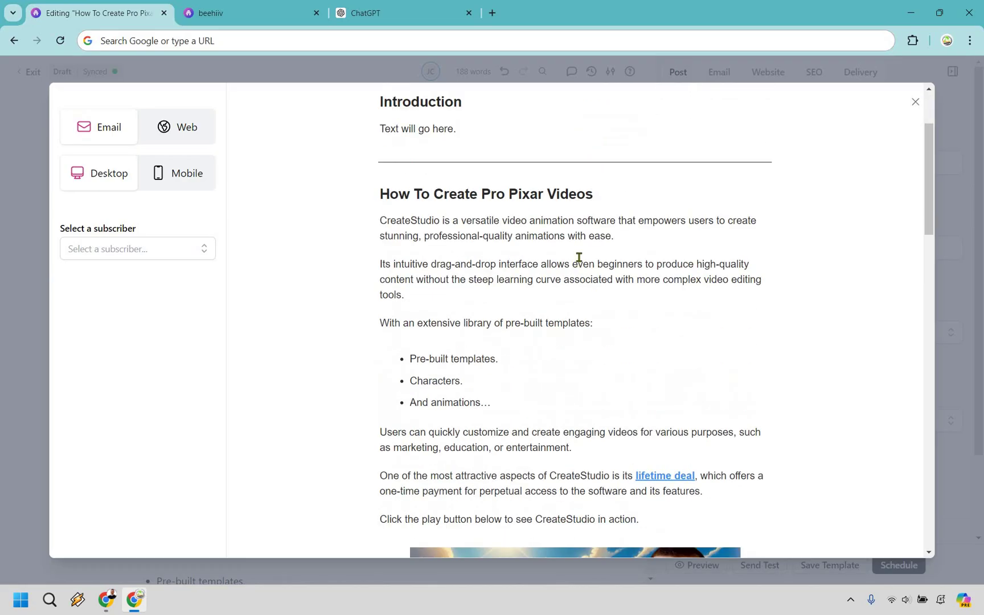
scroll(566, 251, down, 1)
scroll(619, 369, down, 1)
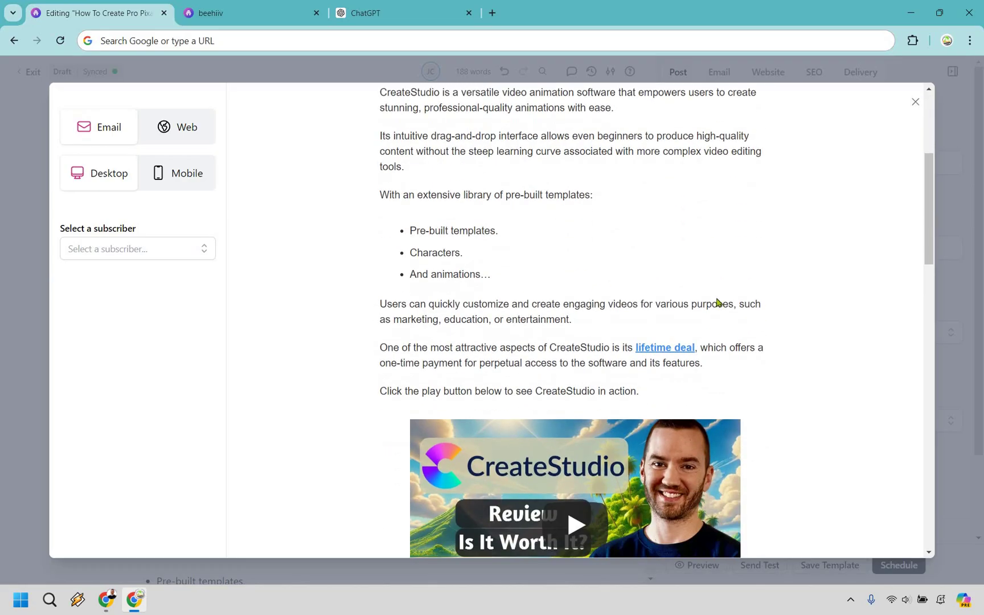
scroll(589, 367, down, 2)
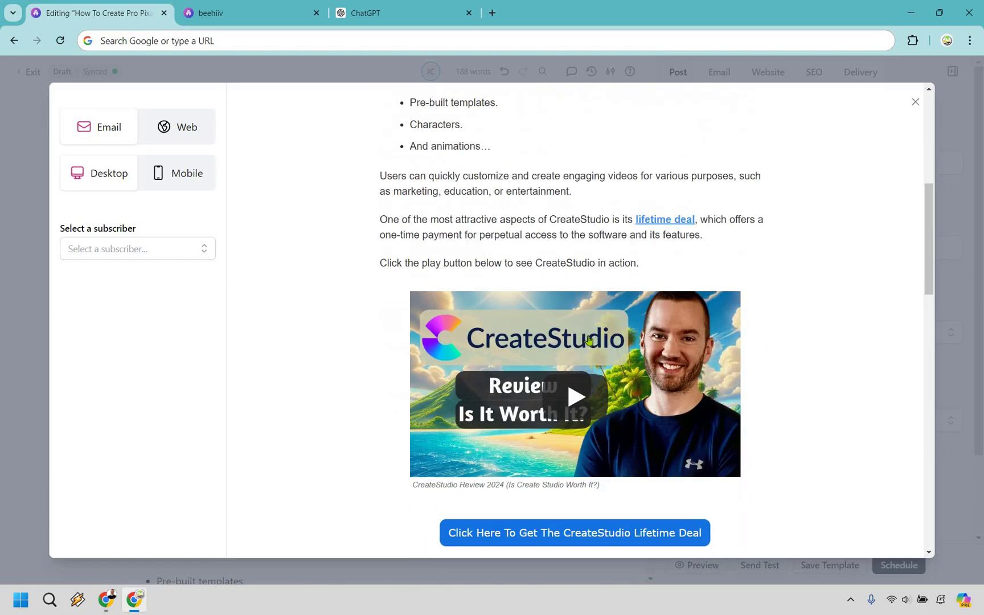
scroll(662, 395, down, 2)
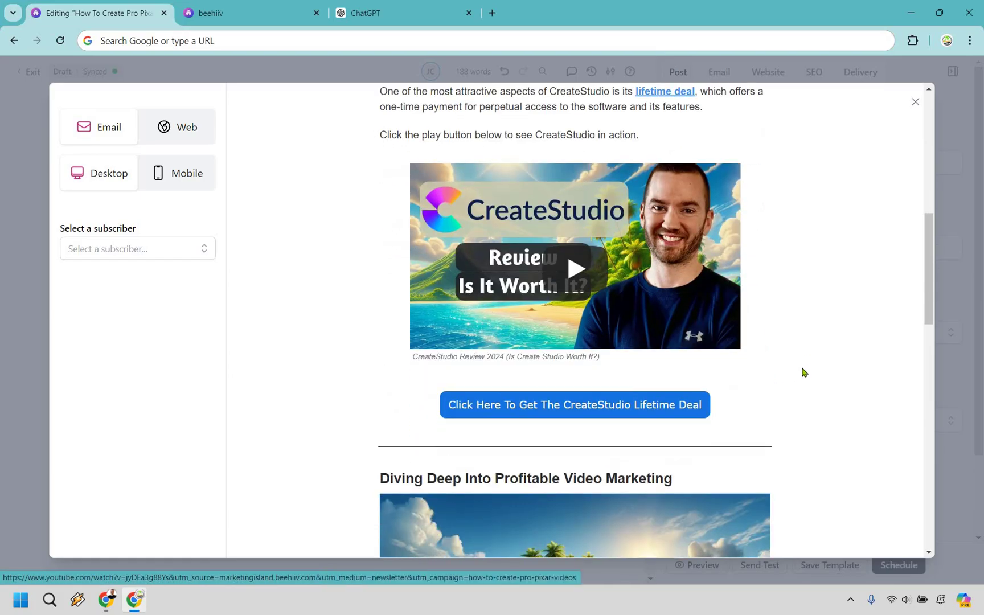
scroll(812, 359, up, 1)
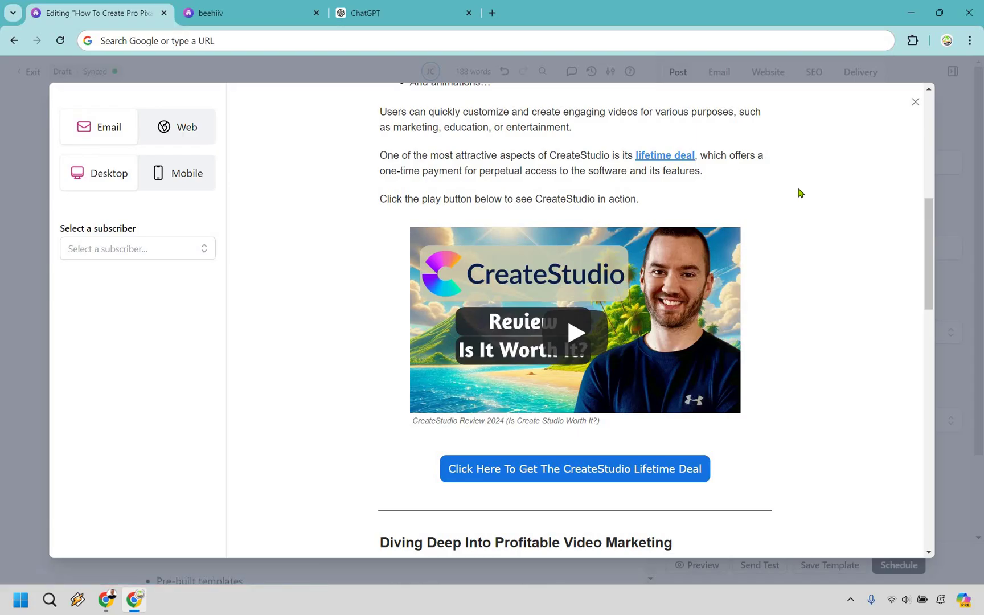
scroll(832, 301, down, 1)
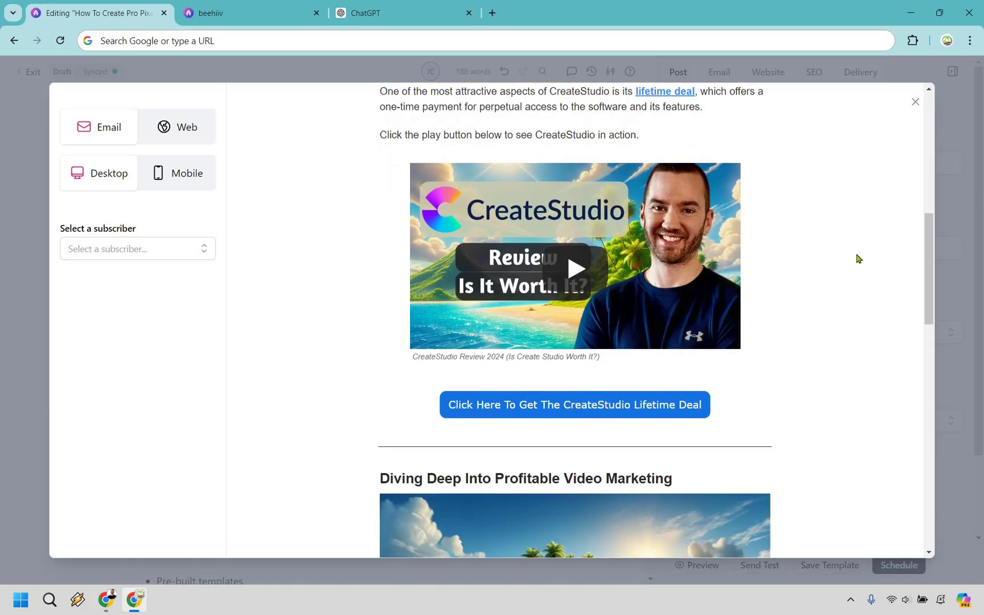
scroll(857, 259, down, 3)
scroll(857, 259, down, 3)
scroll(535, 217, up, 2)
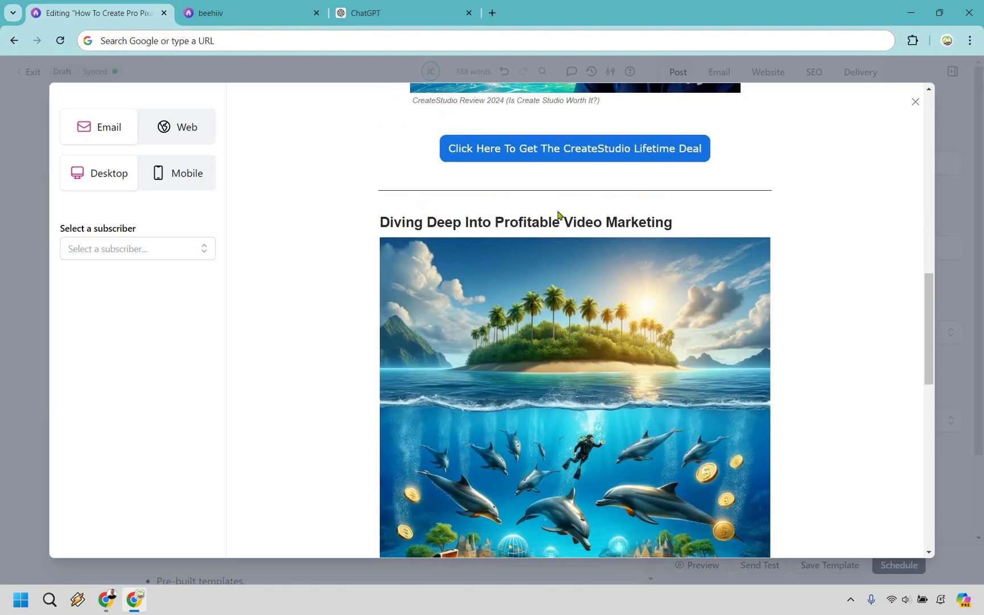
scroll(668, 254, down, 8)
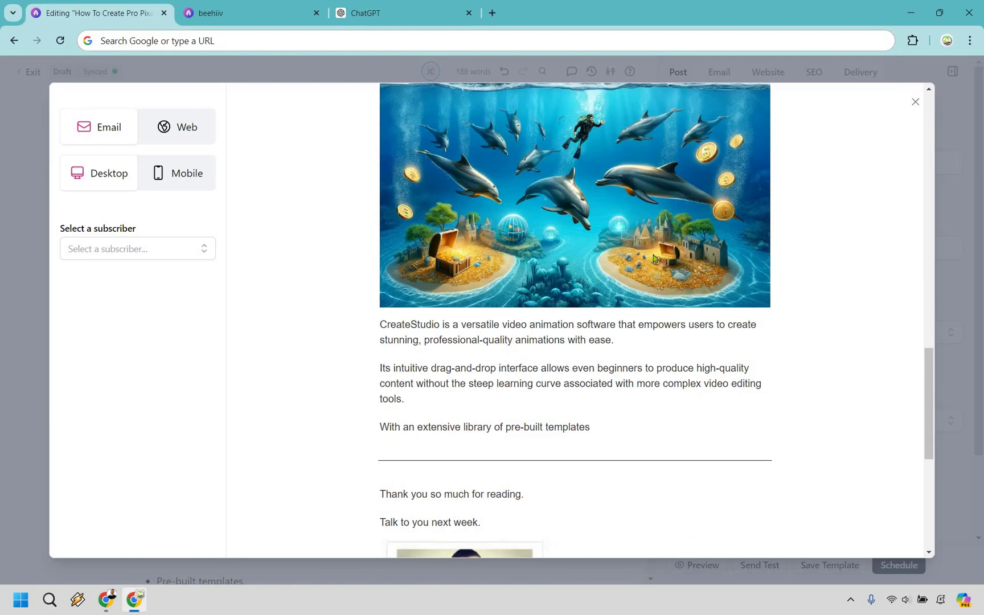
scroll(507, 345, down, 2)
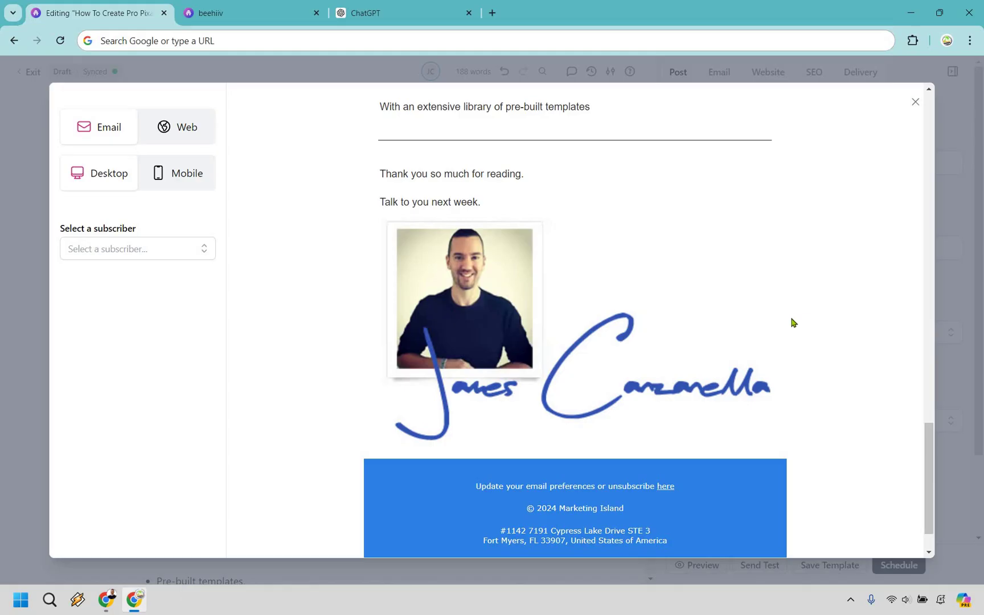
Step: Switch the preview to the web version and check its title, subtitle and content down to the signature image
scroll(793, 322, up, 10)
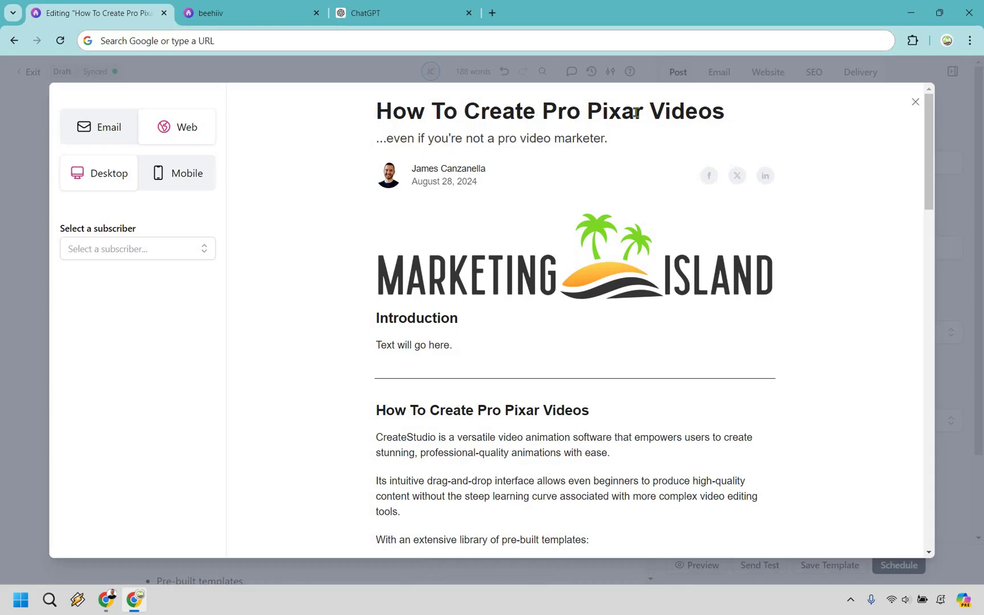
triple_click(716, 109)
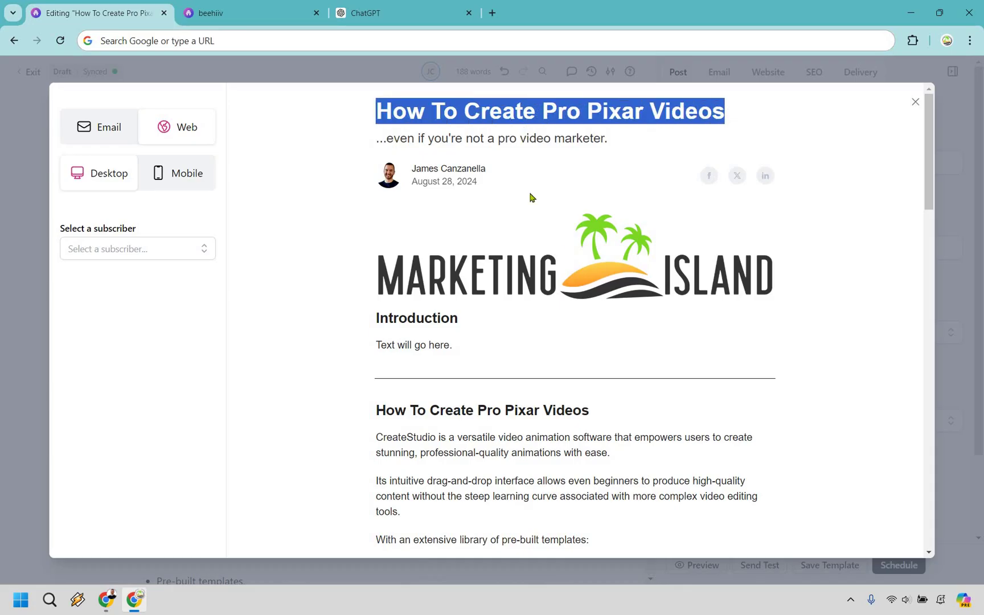
click(625, 302)
scroll(625, 300, down, 18)
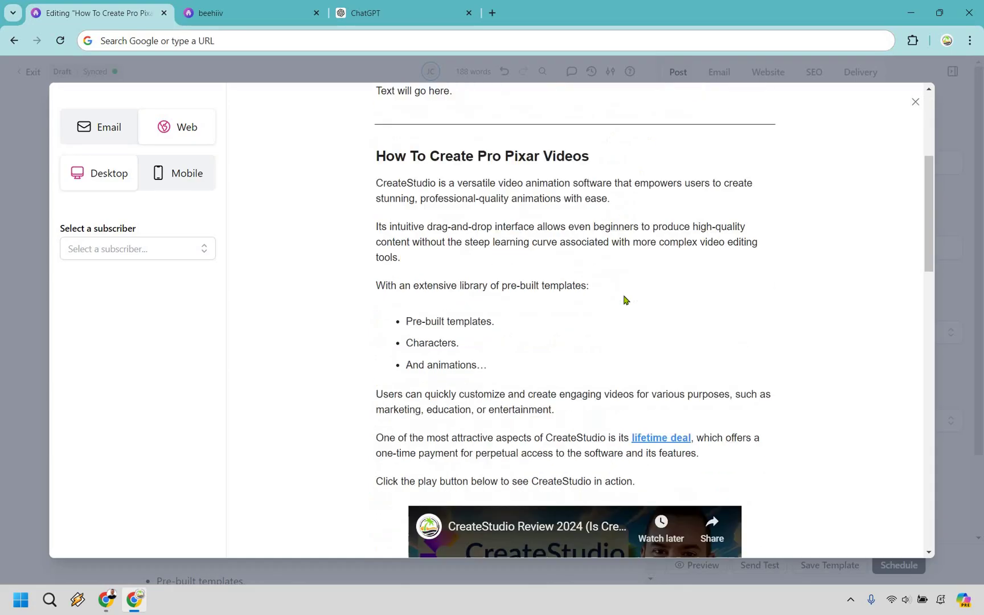
scroll(609, 300, down, 3)
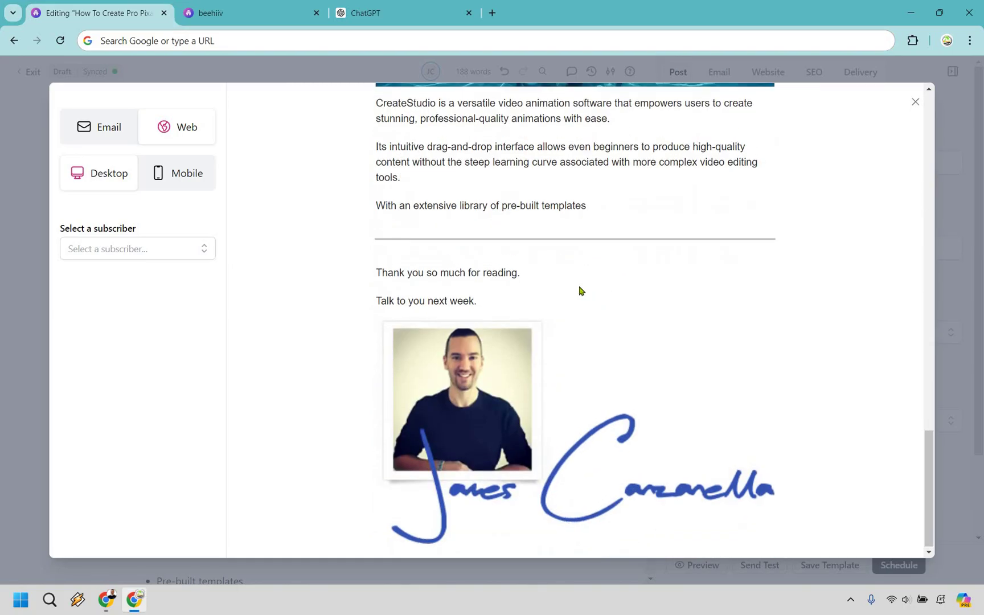
scroll(593, 299, up, 20)
Step: Check the mobile email version of the post through to the footer and close the preview
click(173, 169)
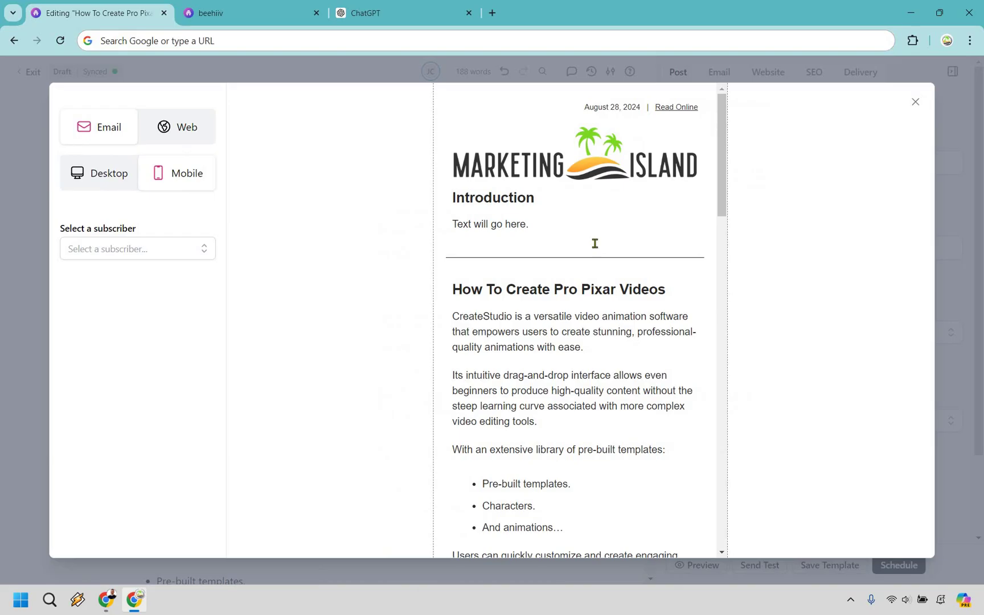
scroll(615, 228, down, 10)
scroll(615, 227, down, 10)
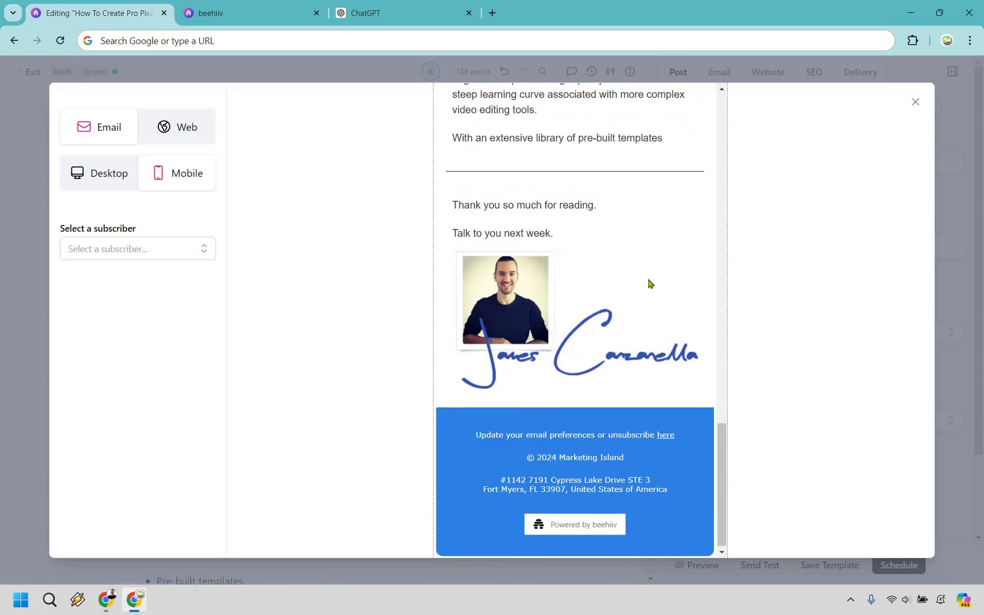
scroll(649, 283, up, 20)
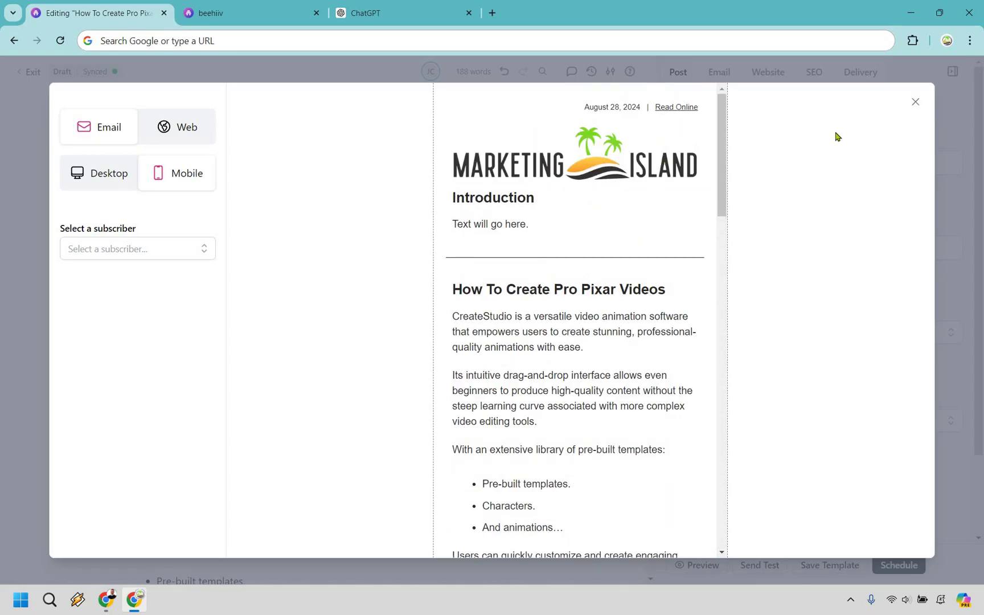
click(912, 102)
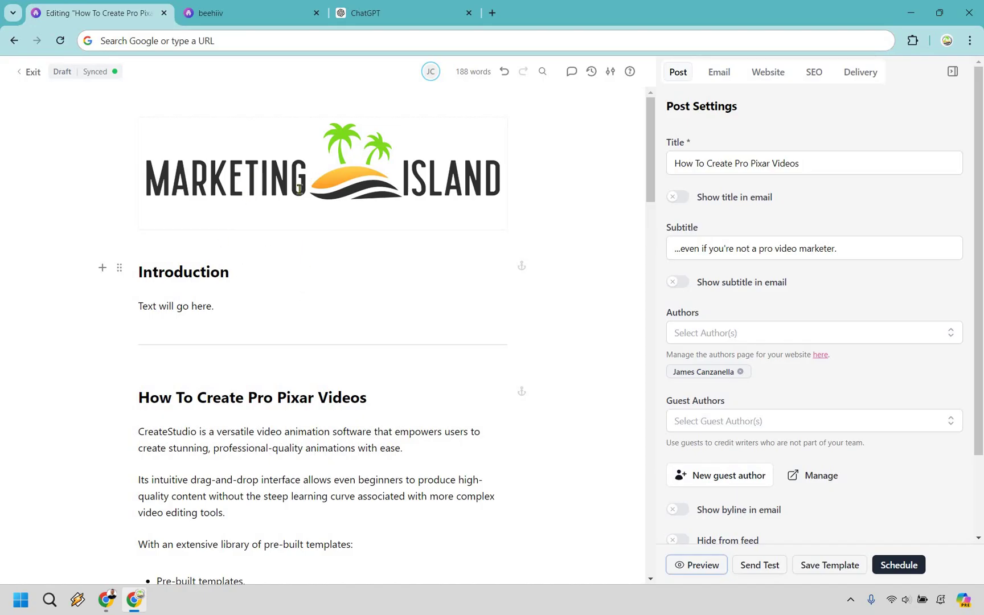
Step: Review the post's structure in the editor, including the logo, introduction, main article section, video, button and closing signature
scroll(288, 204, down, 3)
scroll(296, 222, down, 15)
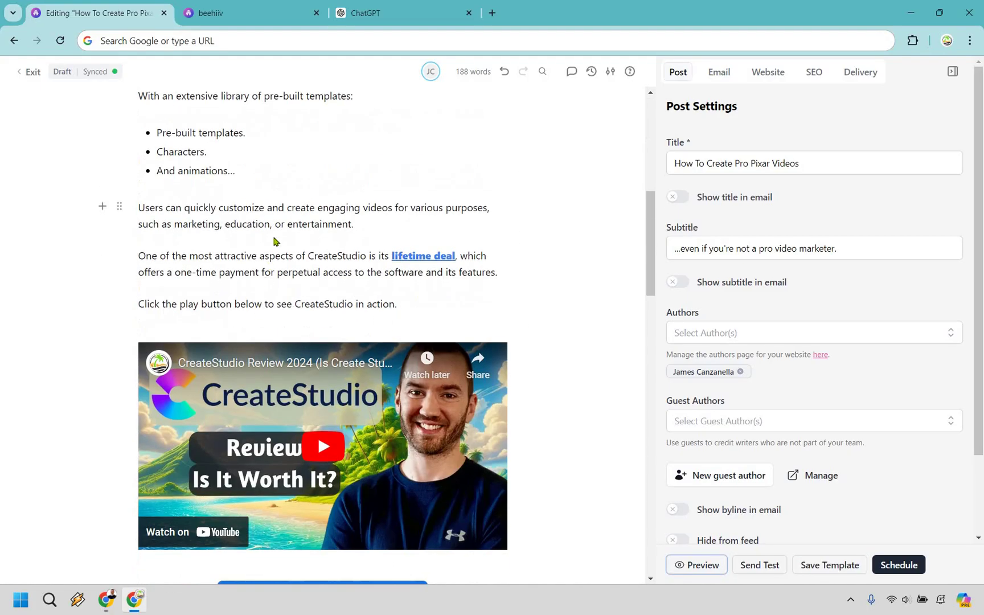
scroll(307, 373, down, 7)
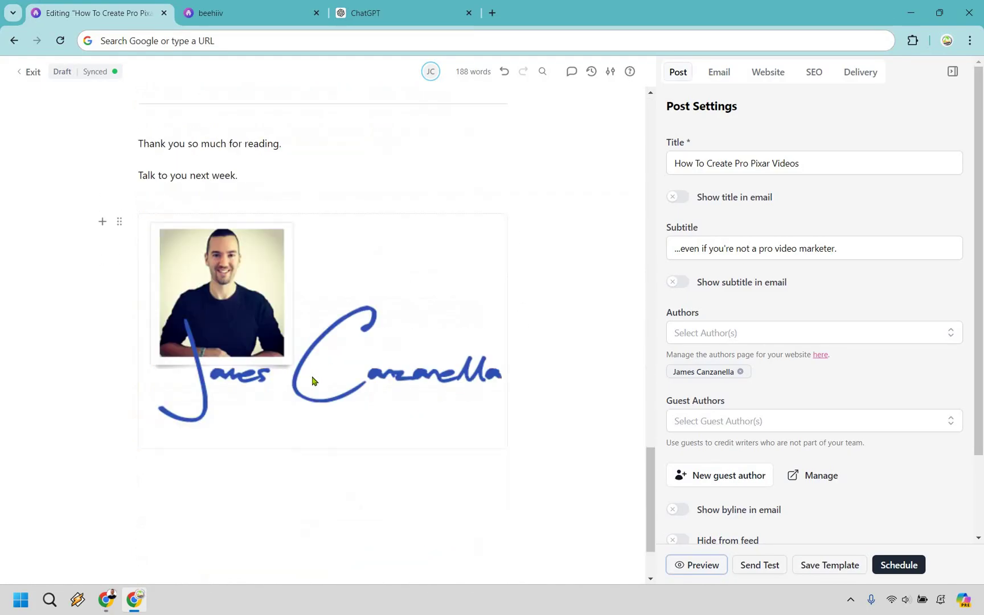
scroll(312, 380, up, 20)
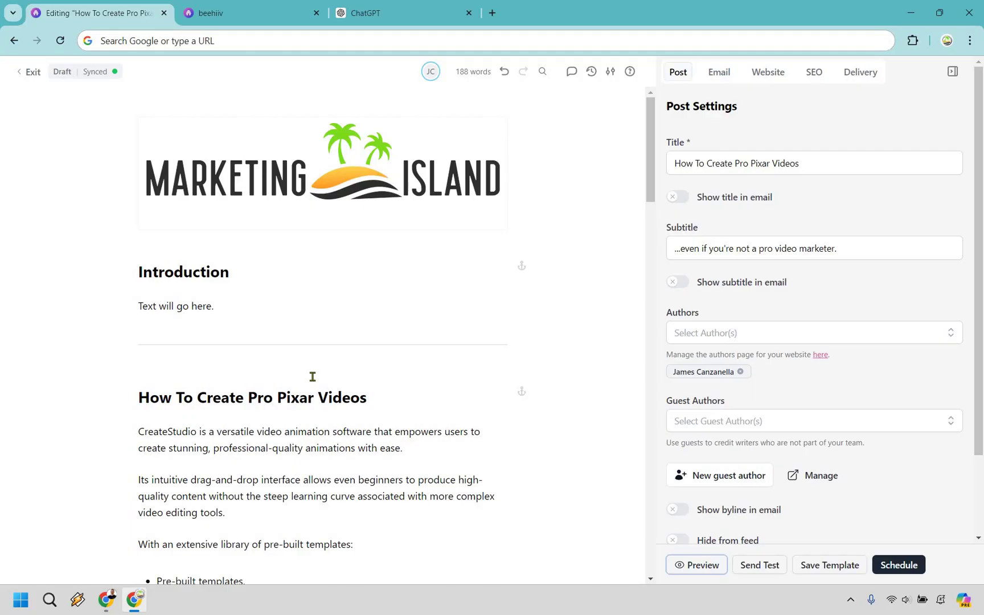
drag(182, 306, 214, 306)
scroll(408, 492, down, 5)
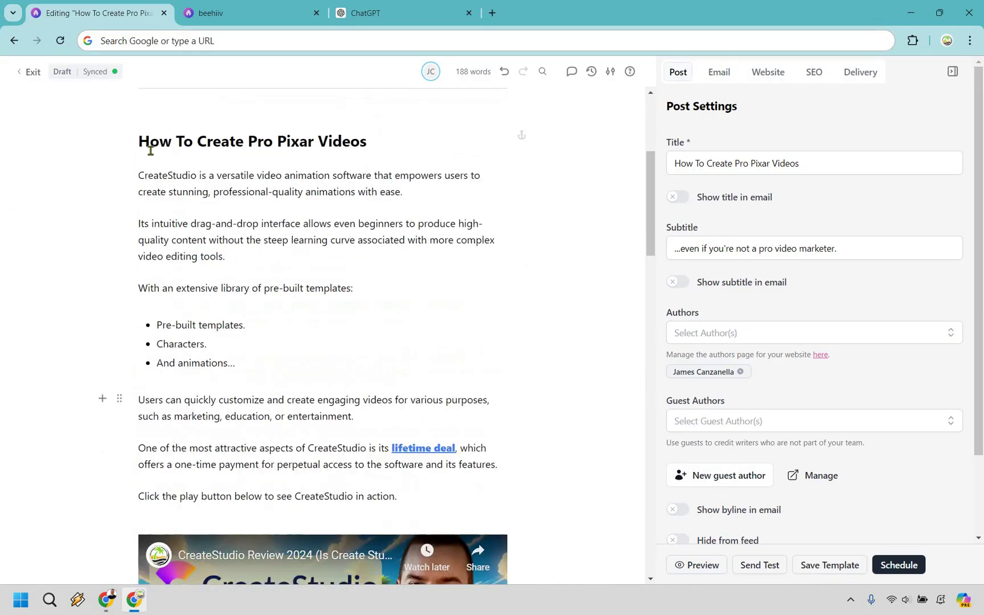
drag(140, 139, 397, 496)
scroll(410, 223, down, 7)
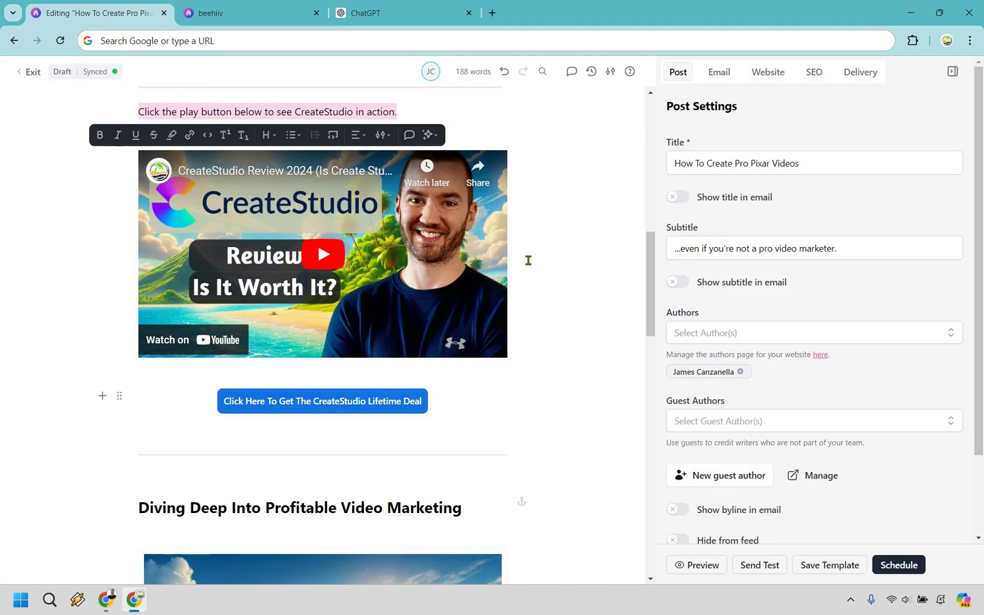
scroll(576, 408, down, 5)
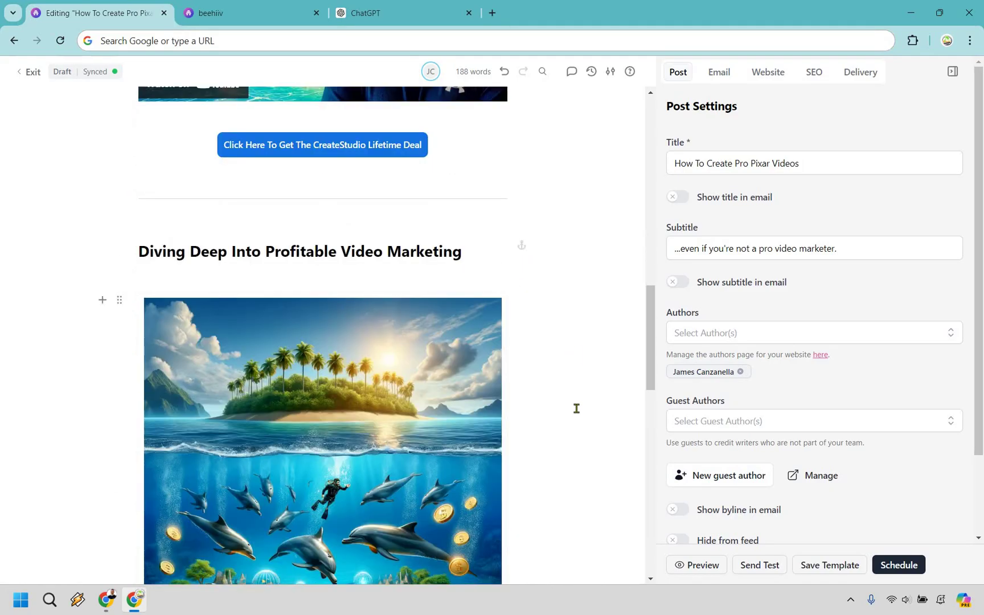
click(555, 345)
scroll(433, 306, up, 5)
scroll(432, 306, up, 7)
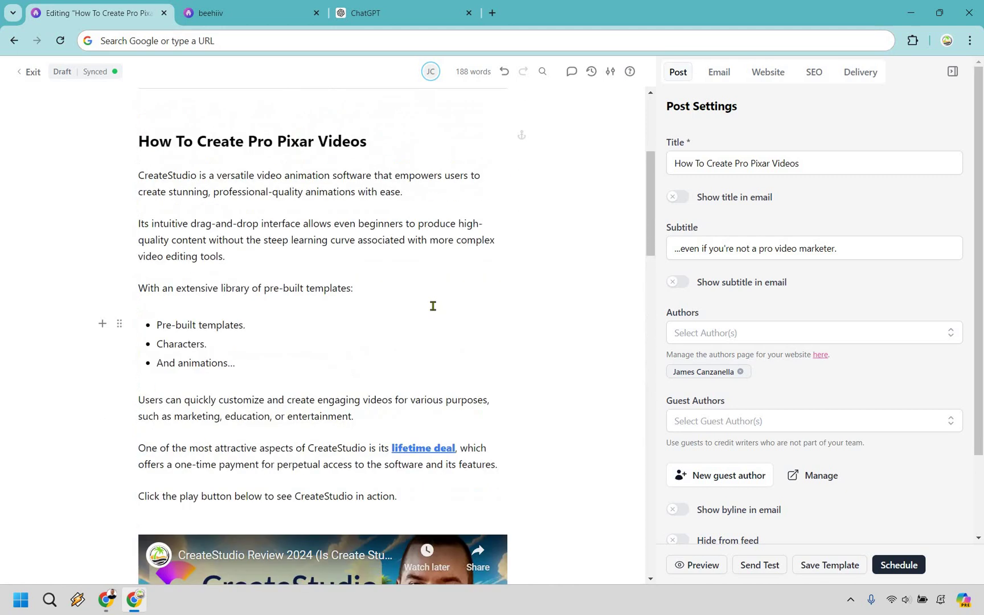
scroll(433, 305, up, 5)
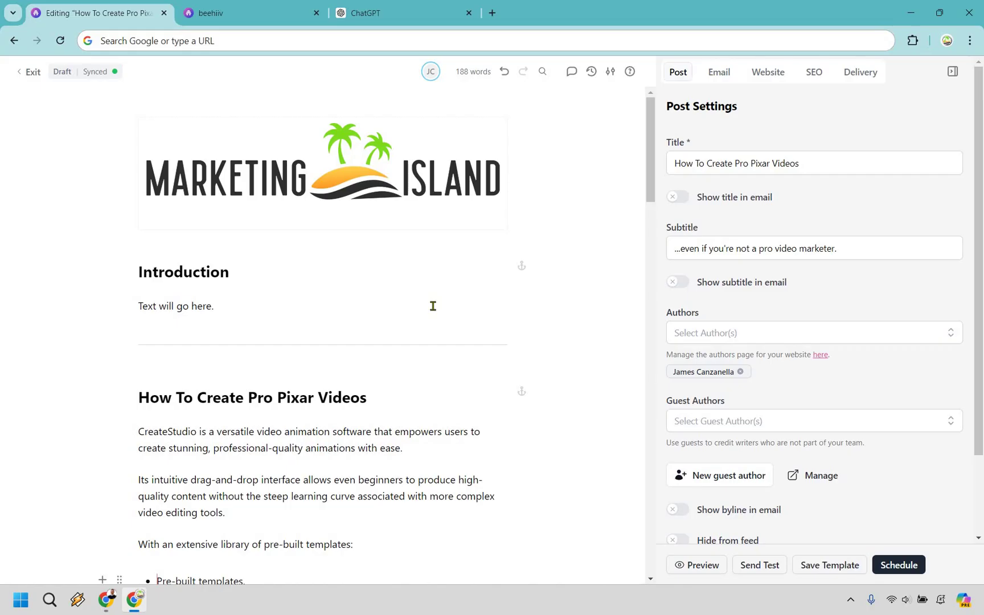
Step: Open the block options on a new line below "With an extensive library of pre-built templates" and review the available block types
scroll(433, 305, down, 15)
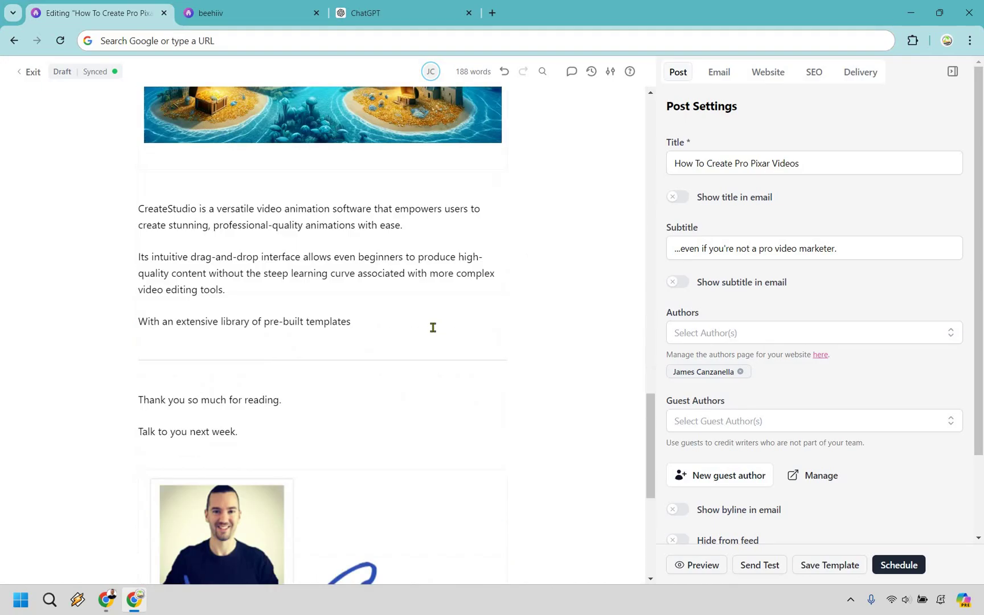
key(Return)
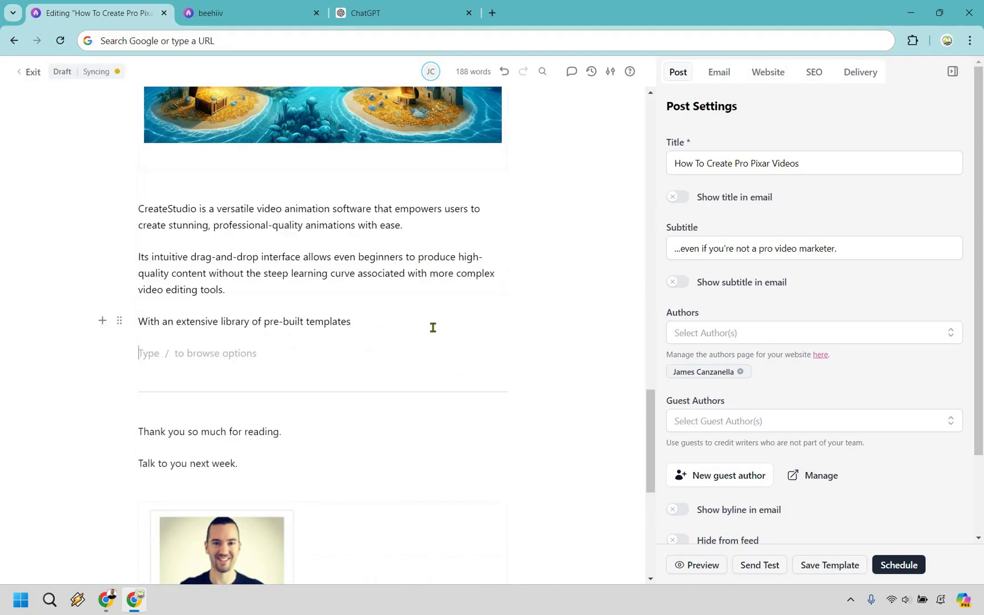
text(/)
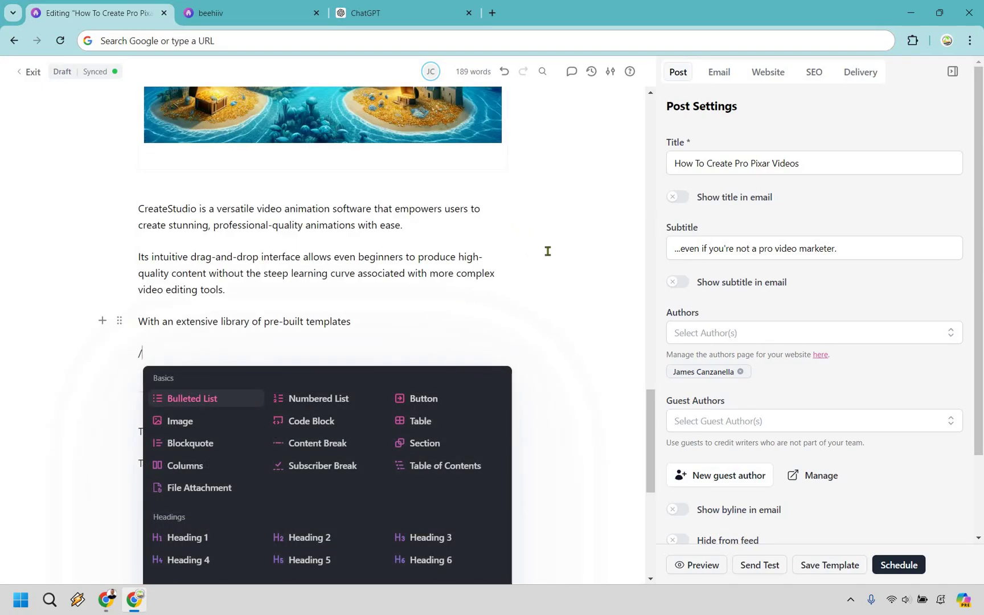
scroll(547, 251, down, 2)
scroll(547, 251, down, 1)
scroll(547, 251, down, 1)
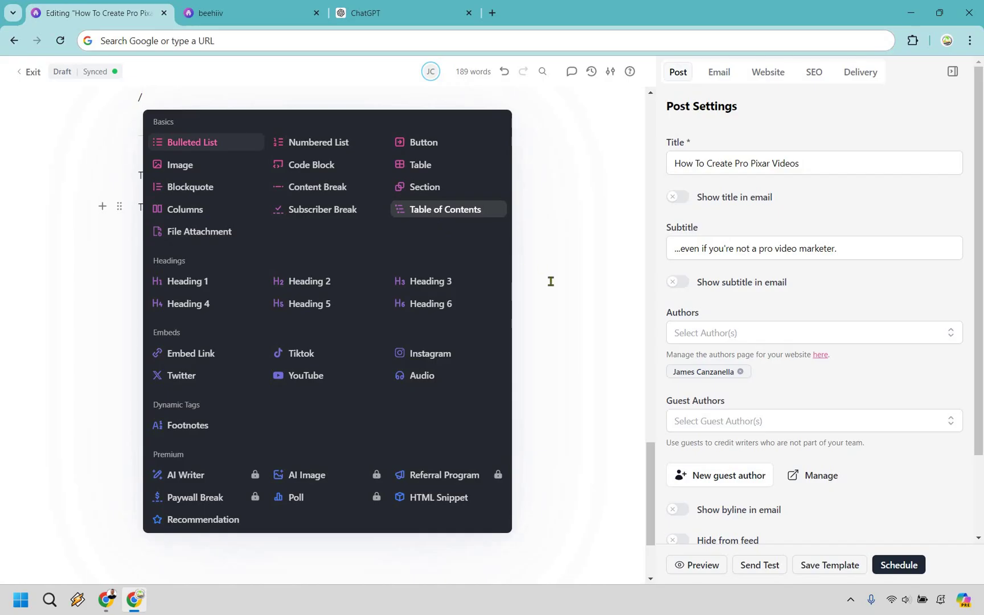
click(454, 301)
scroll(454, 302, up, 20)
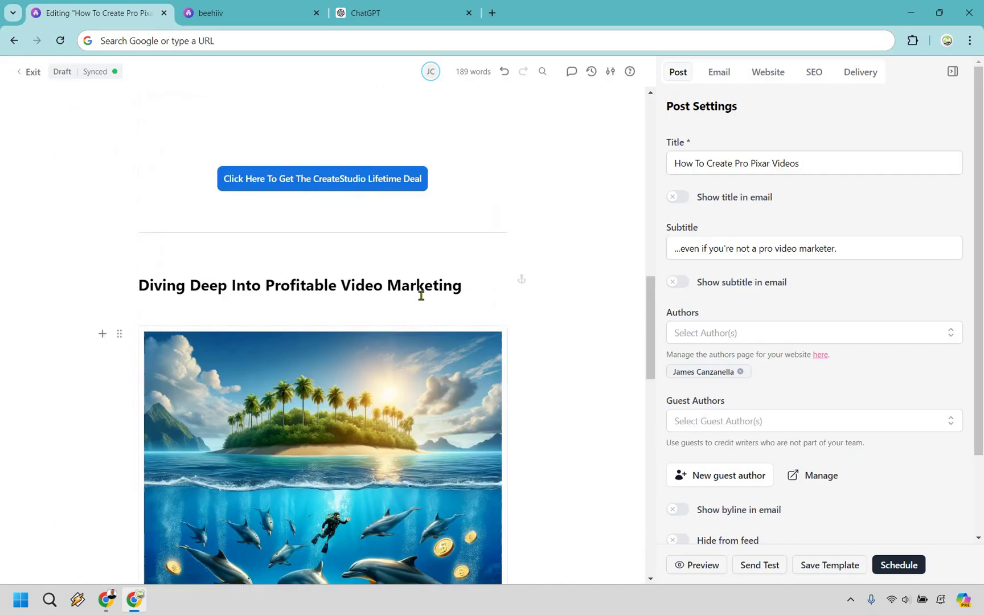
Step: Insert a Table of Contents block below the introduction text "Text will go here."
click(275, 306)
key(Return)
text(/)
key(Down)
key(Down)
key(Down)
key(Down)
key(Down)
key(Down)
key(Down)
key(Down)
key(Down)
key(Down)
key(Down)
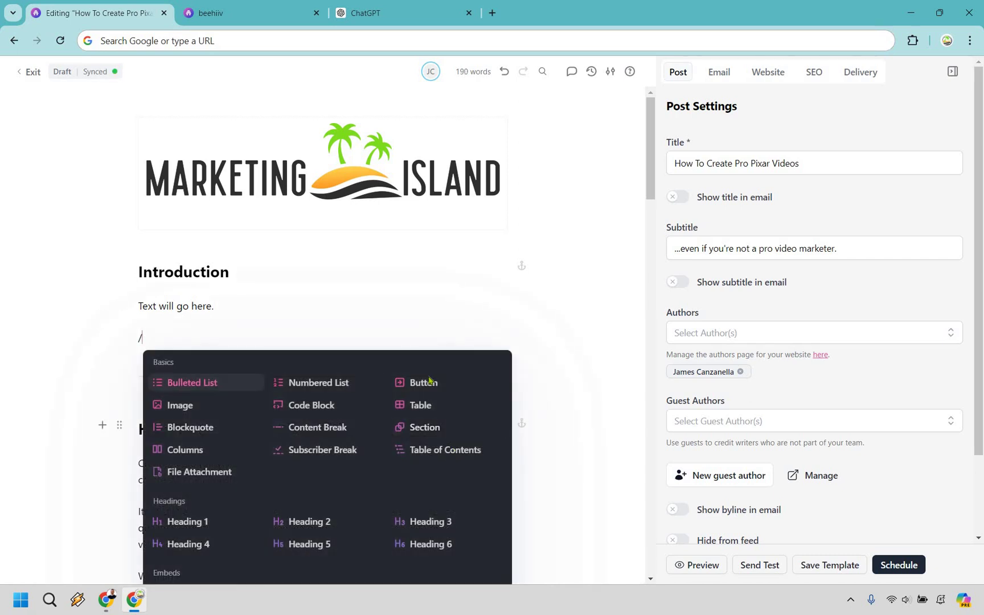
key(Return)
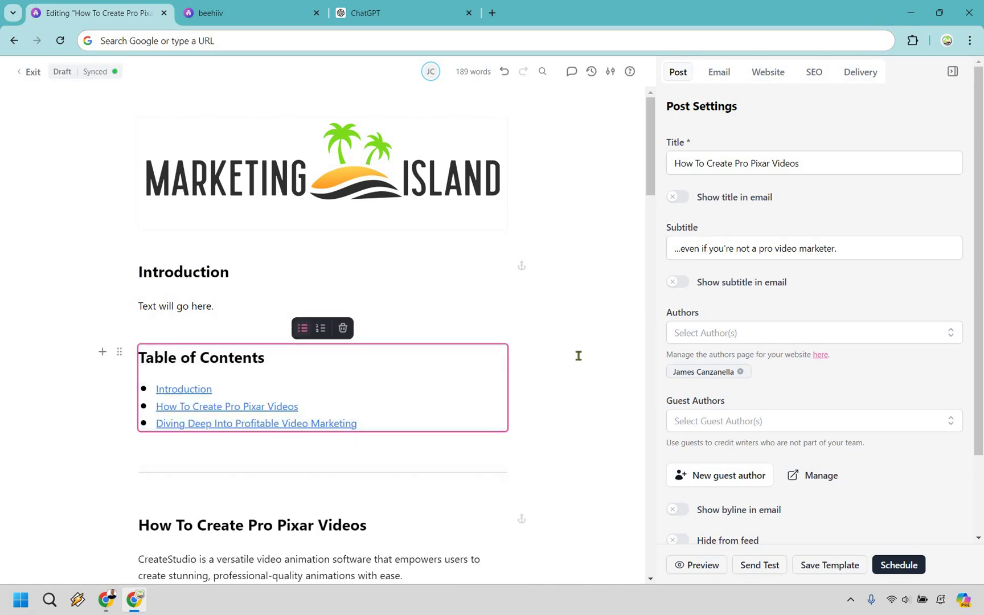
Step: Move the table of contents above the Introduction heading and change its entries to a numbered list
scroll(380, 415, down, 2)
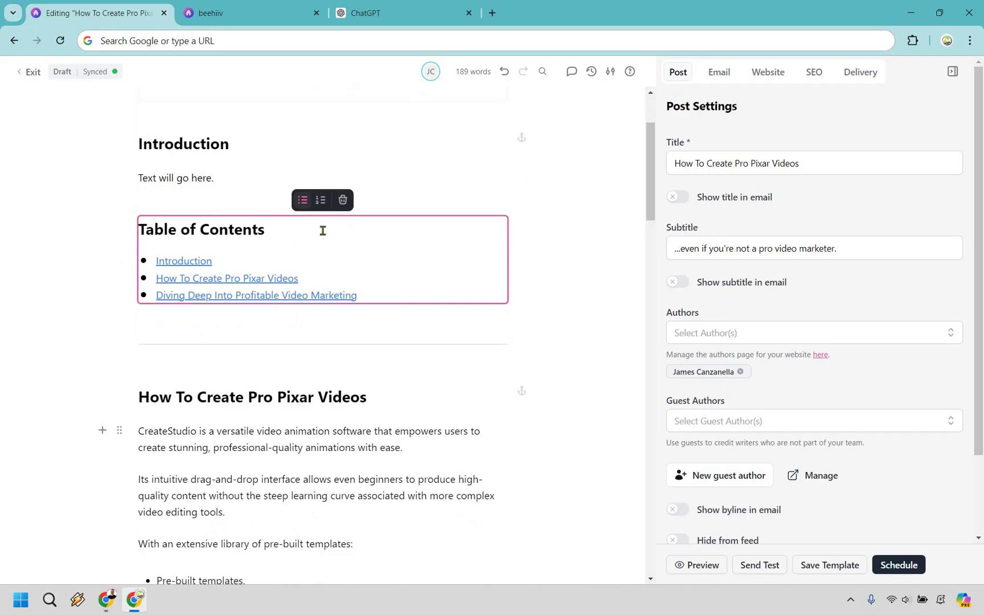
scroll(237, 268, up, 1)
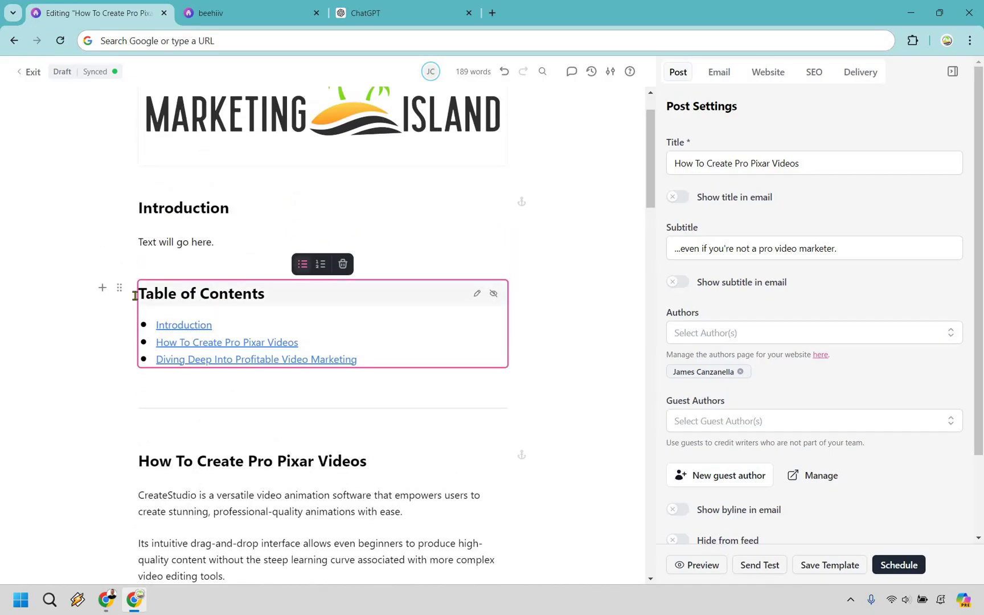
drag(119, 287, 122, 236)
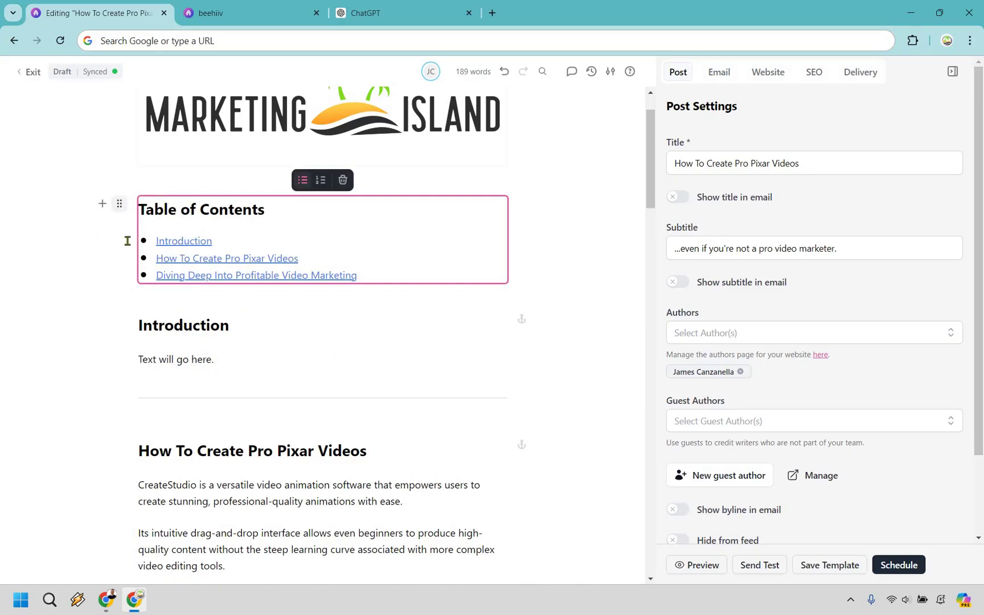
drag(128, 277, 293, 192)
click(320, 180)
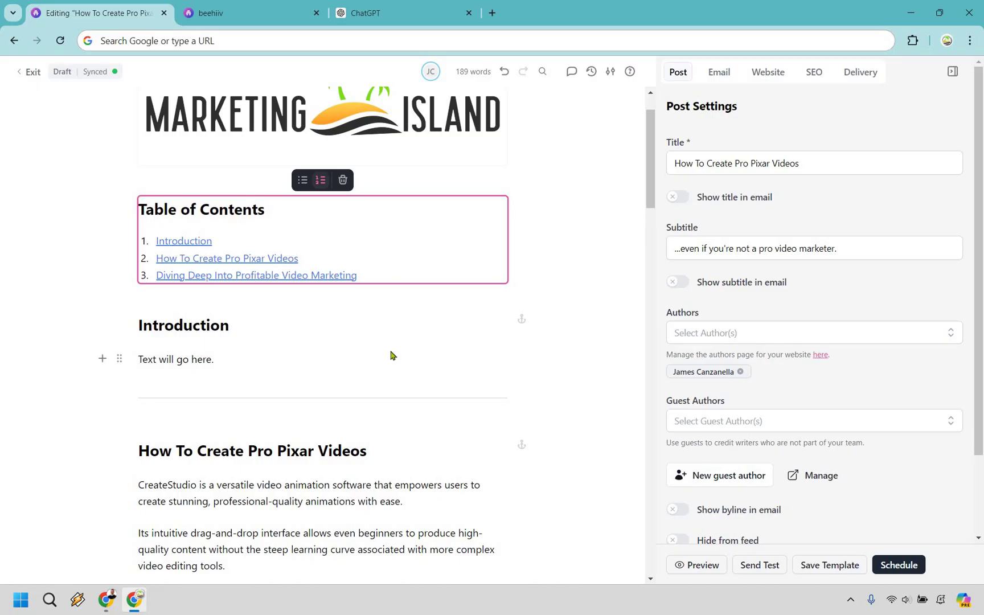
Step: Reopen the block options on the slash line below "With an extensive library of pre-built templates", review the available blocks, and close them
scroll(391, 356, down, 10)
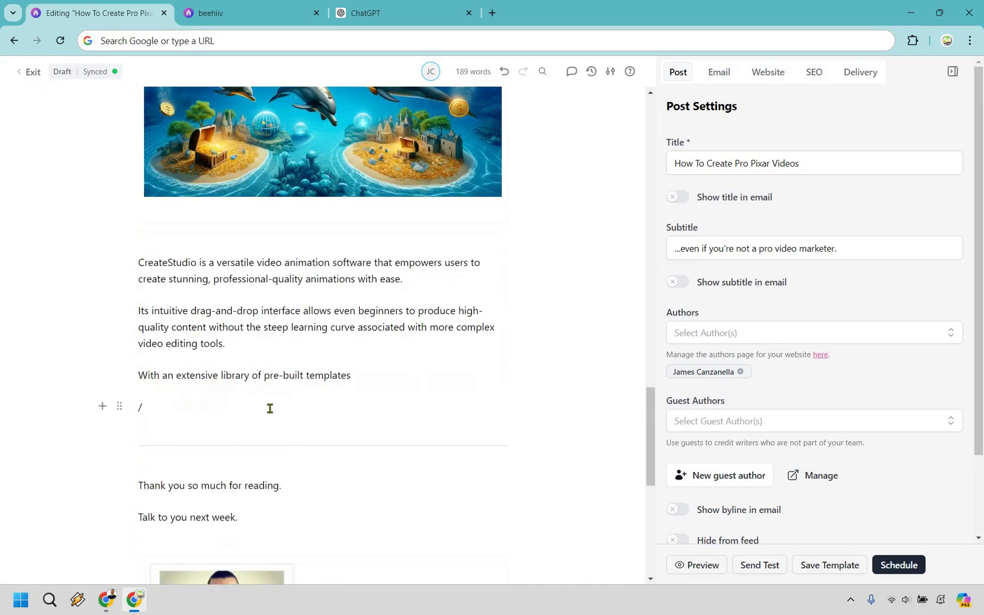
key(BackSpace)
text(/)
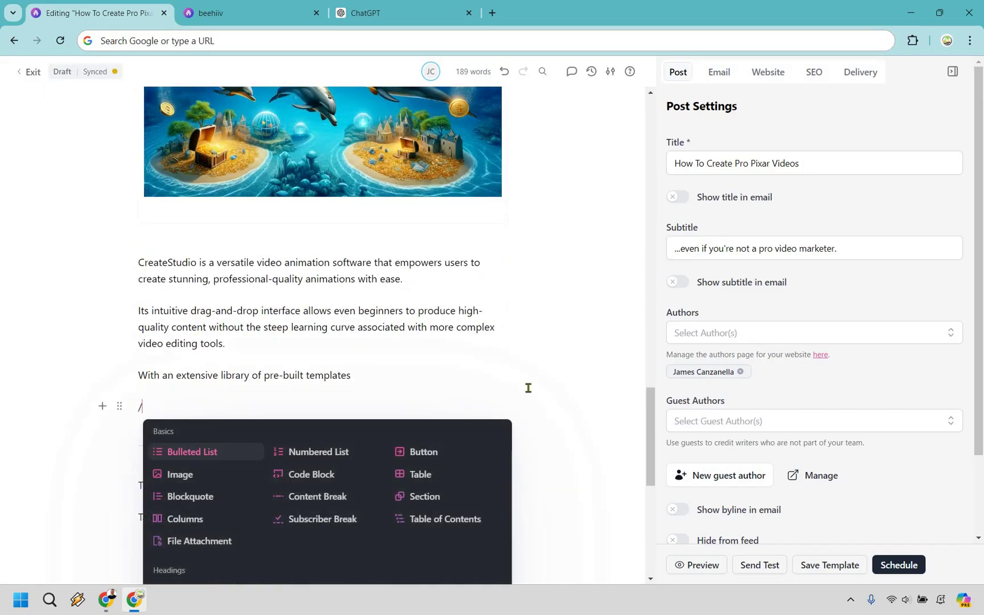
scroll(515, 279, down, 5)
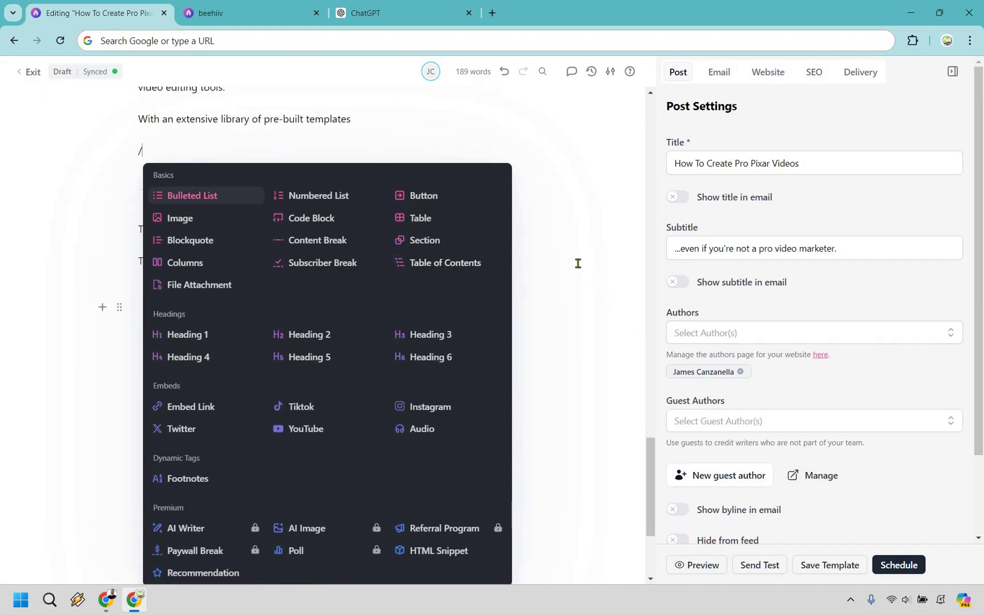
key(Escape)
scroll(577, 263, up, 20)
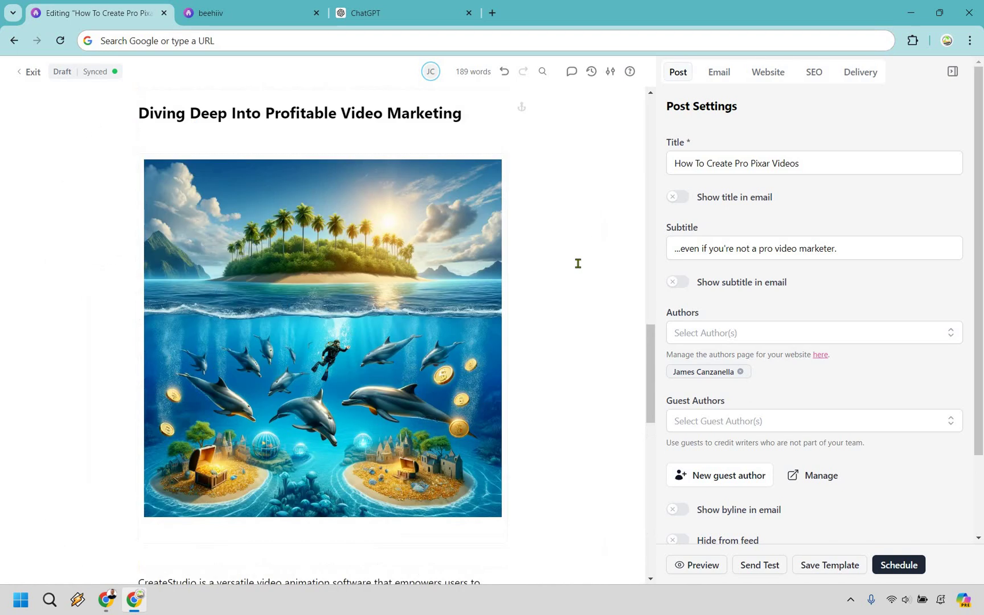
Step: View the options for saving the post as a template, close them without saving, and look over the post's opening sections
click(839, 566)
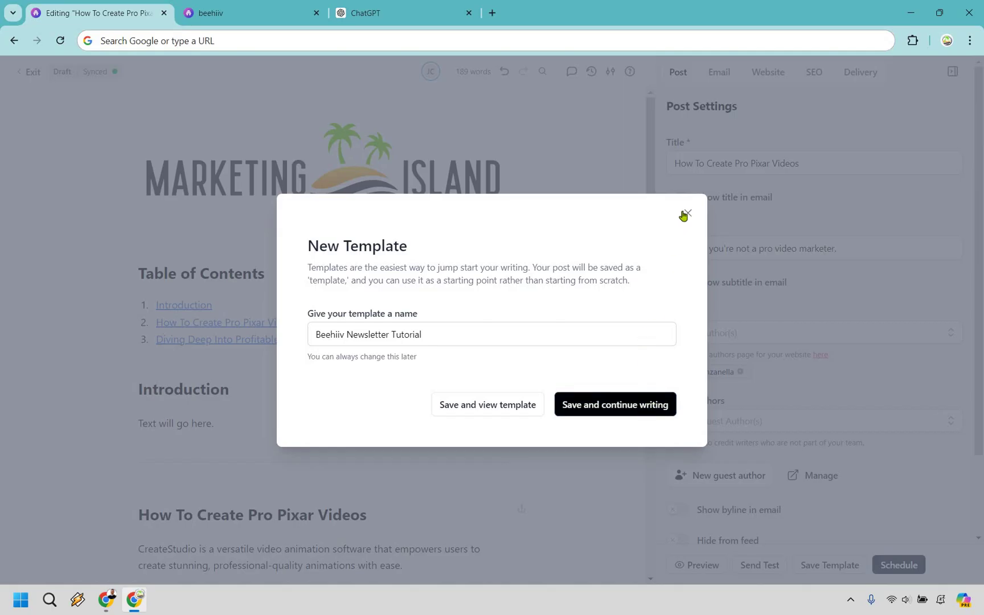
key(Escape)
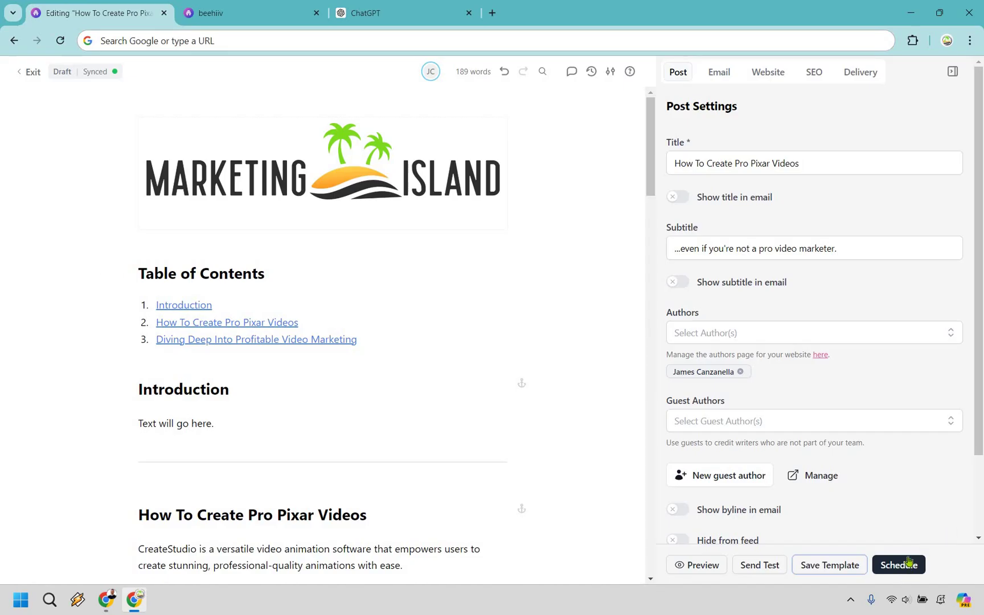
click(895, 330)
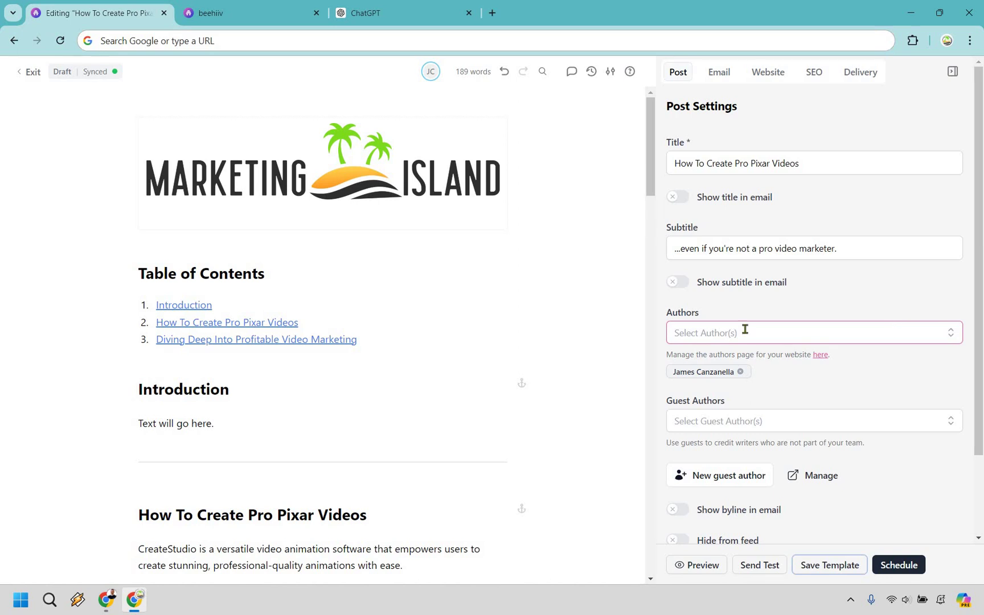
click(496, 308)
scroll(456, 330, down, 3)
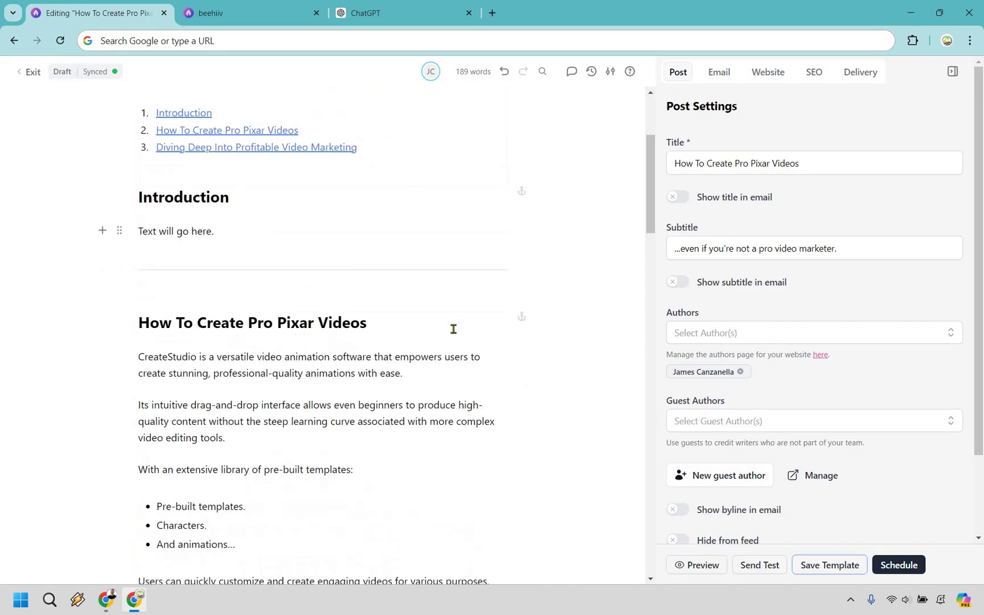
scroll(454, 330, up, 3)
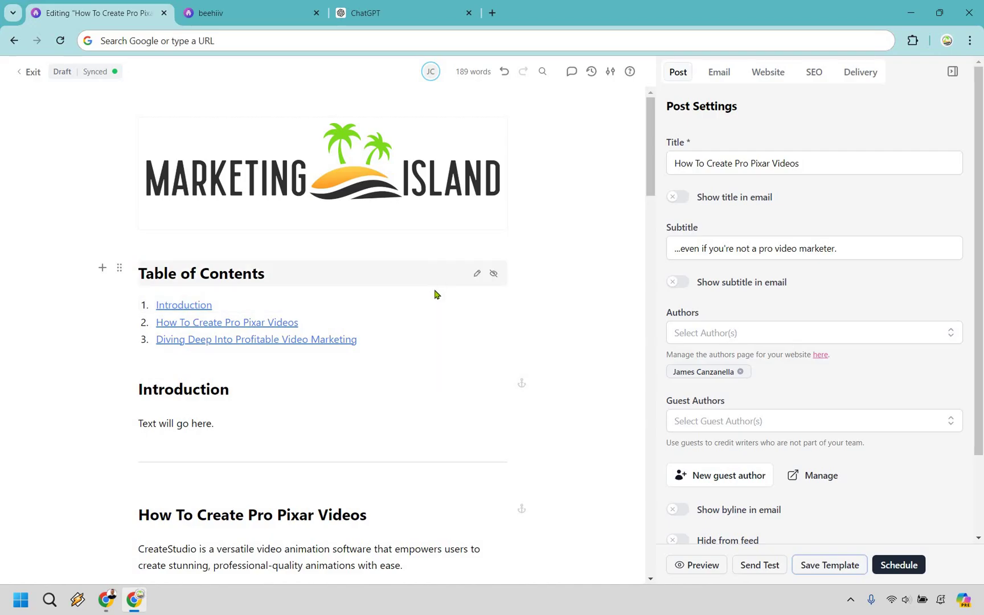
Step: Exit the post editor, go to the newsletter builder's background style settings, and close the ChatGPT page
click(233, 12)
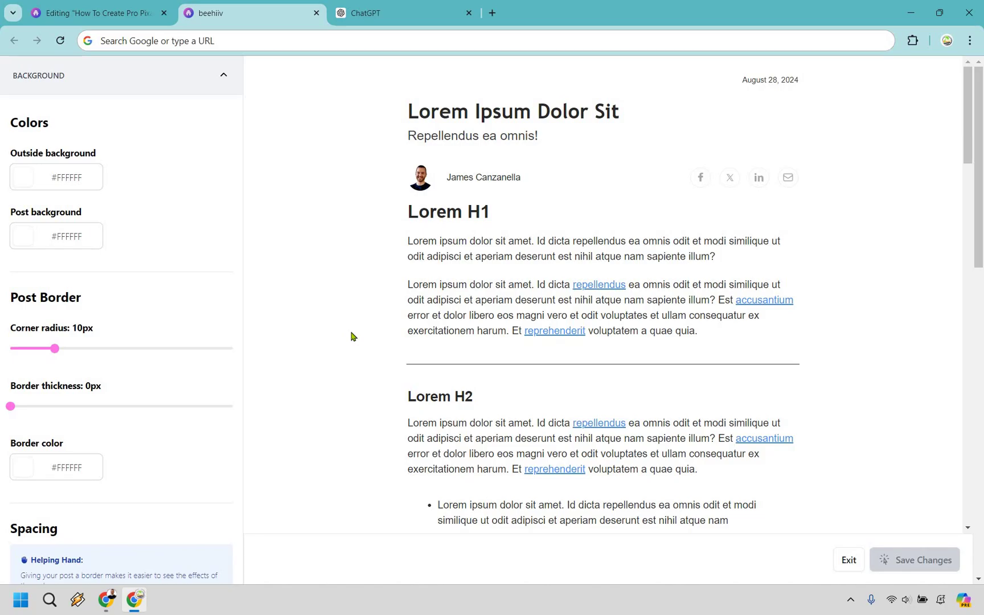
click(89, 11)
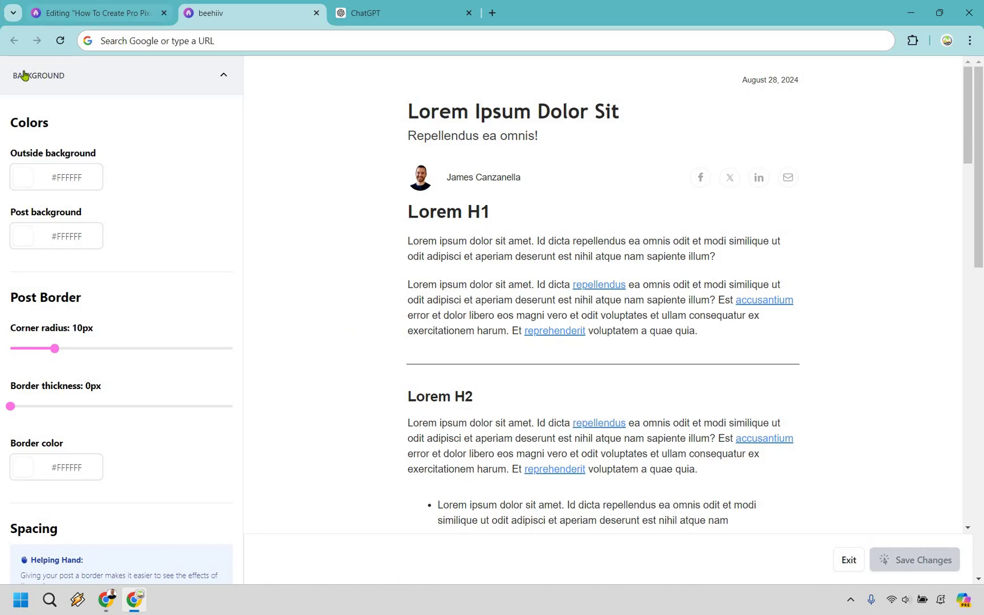
click(71, 338)
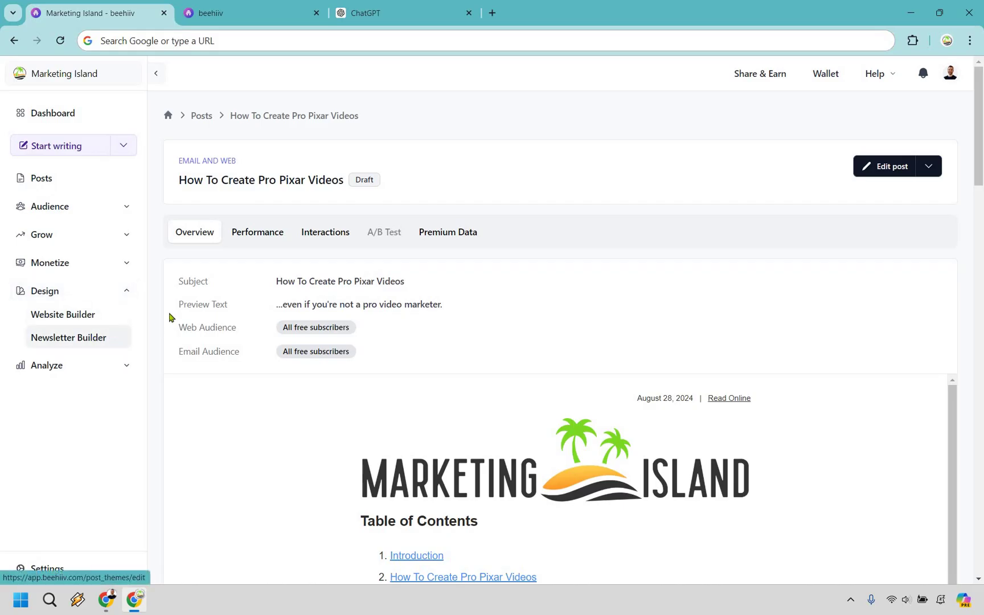
click(250, 13)
click(469, 13)
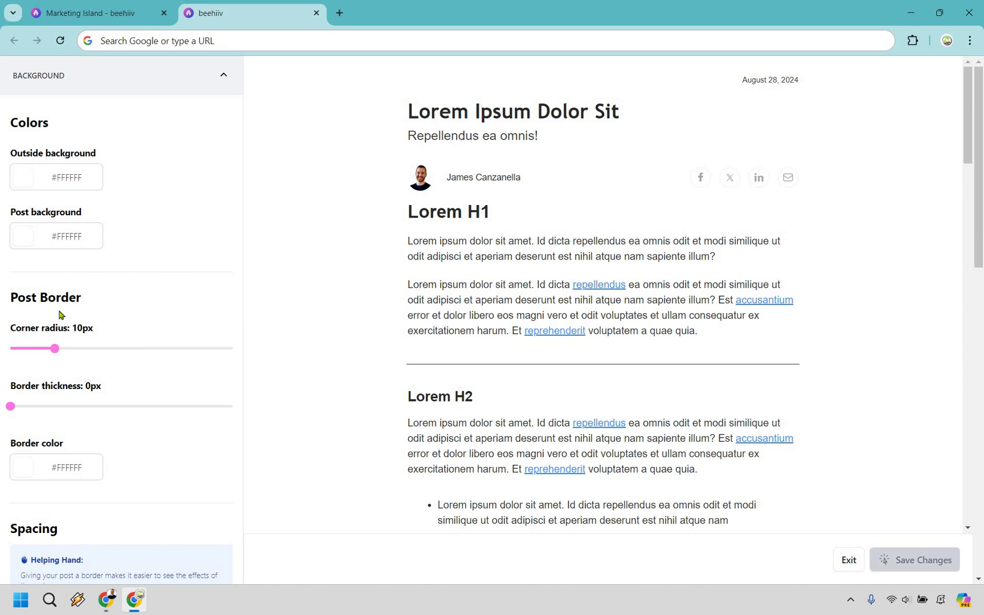
Step: Try a 6px corner radius and a #866767 post background, restoring them to 10px and #FFFFFF
click(36, 348)
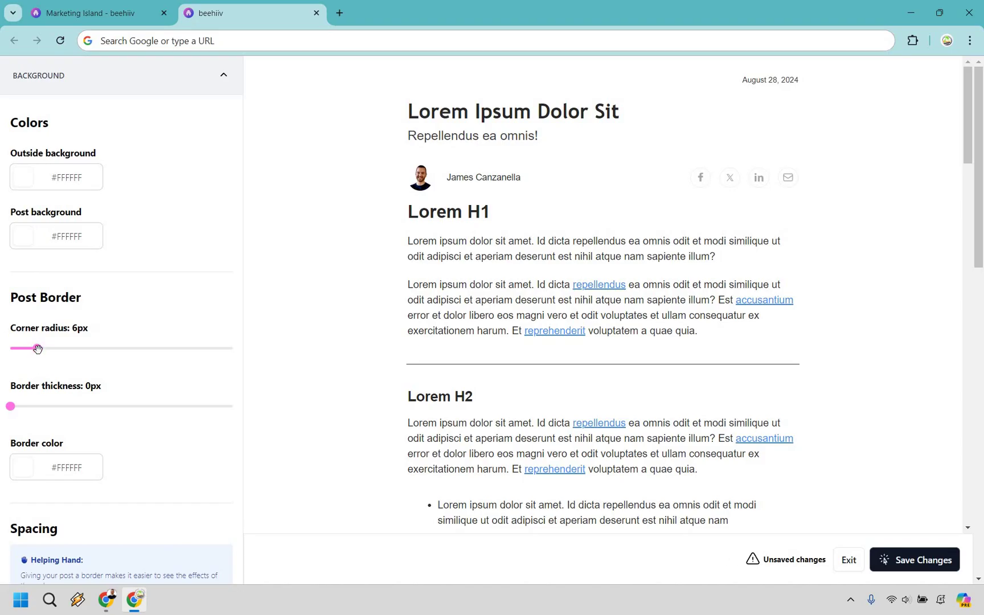
drag(37, 349, 54, 348)
click(23, 246)
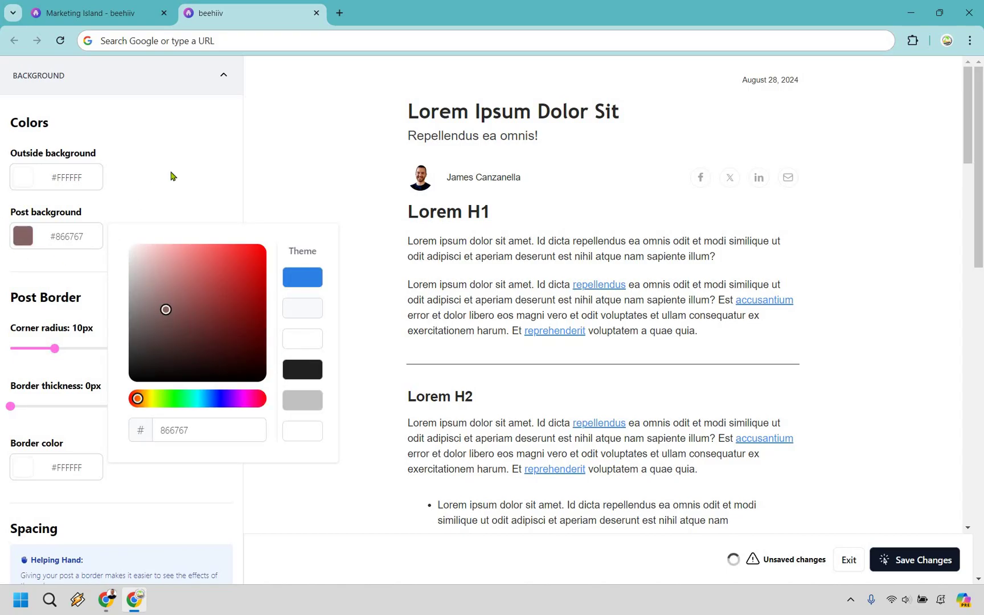
click(66, 246)
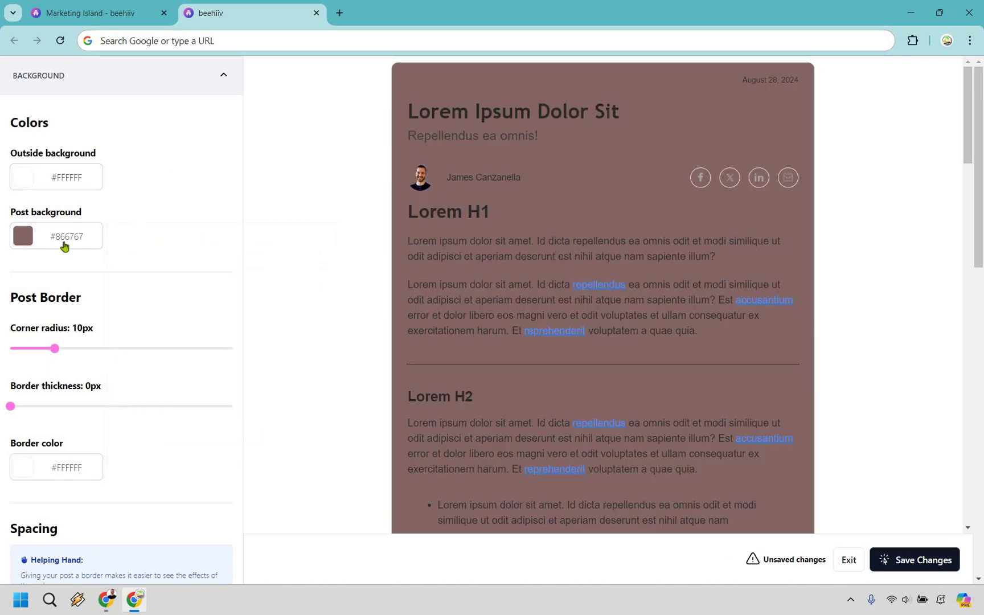
click(101, 229)
click(165, 222)
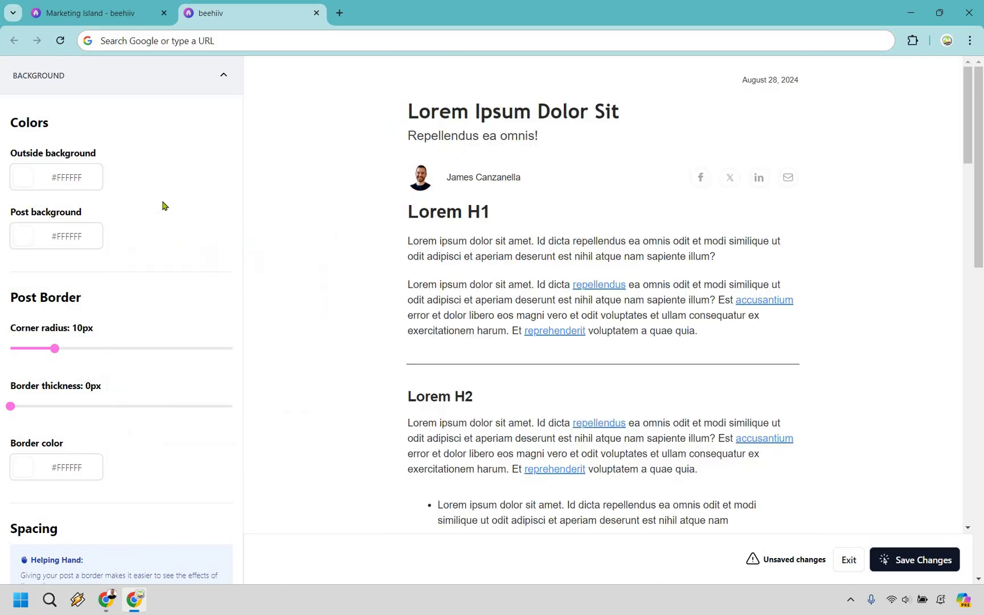
Step: Try a 64px inner margin in the post's spacing settings and set it back to 25px
scroll(162, 205, down, 6)
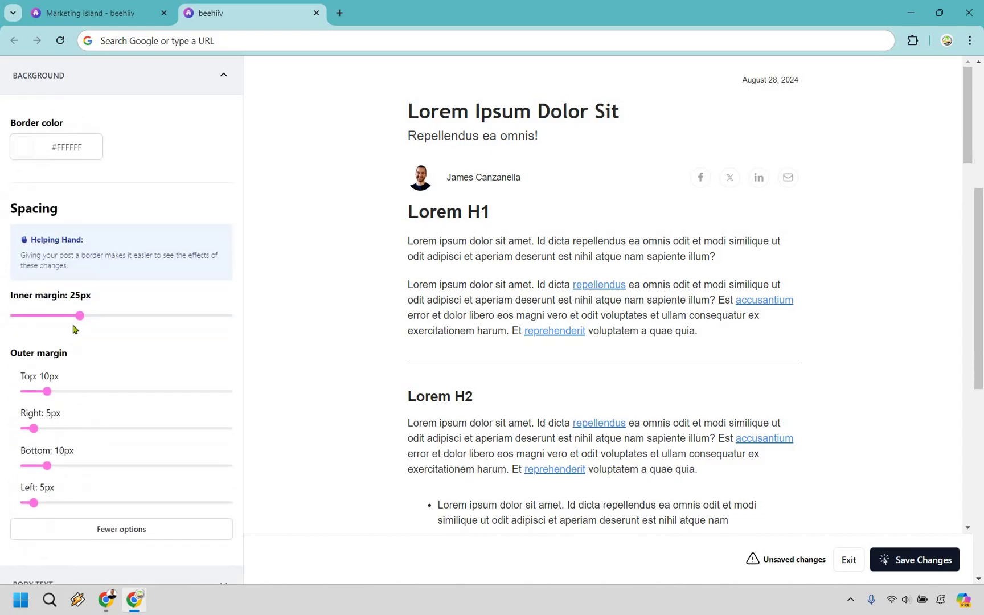
click(187, 317)
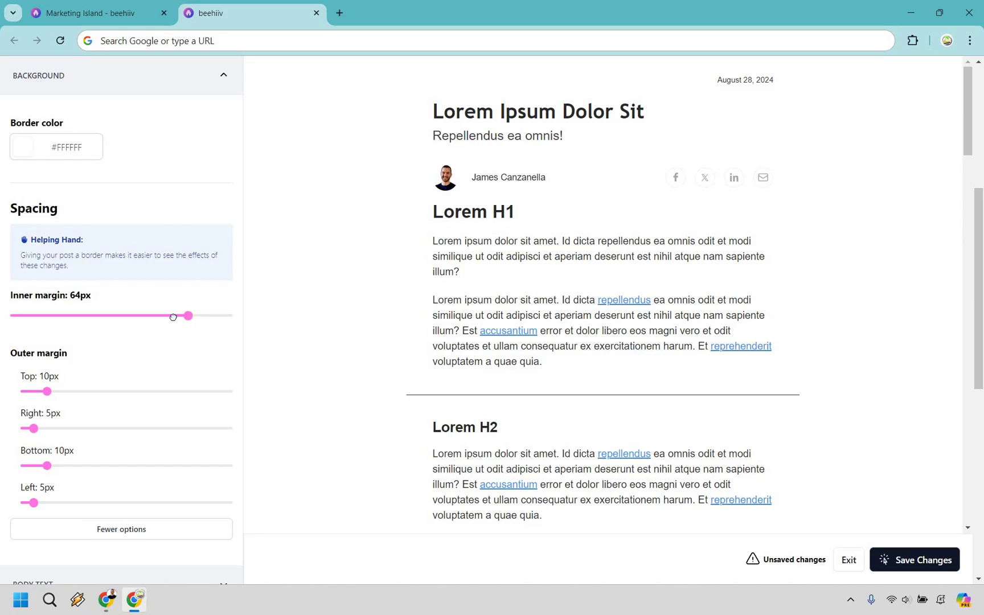
drag(154, 317, 77, 314)
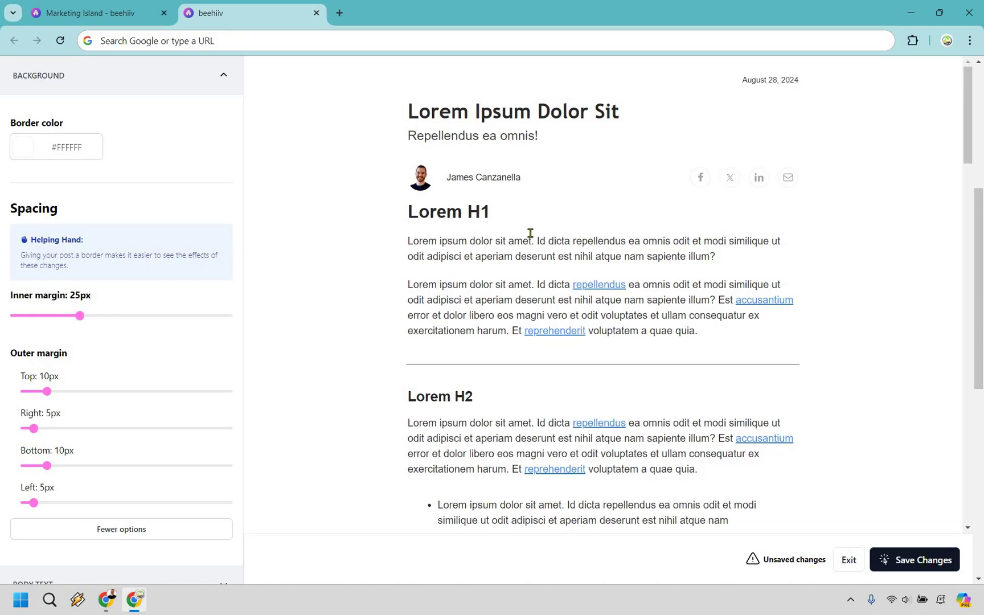
Step: Examine how the sample post styles headings, links, lists, quotes, button, table, image and embed, alongside the spacing settings
scroll(553, 230, down, 10)
scroll(462, 324, up, 7)
scroll(516, 235, up, 3)
scroll(526, 208, down, 8)
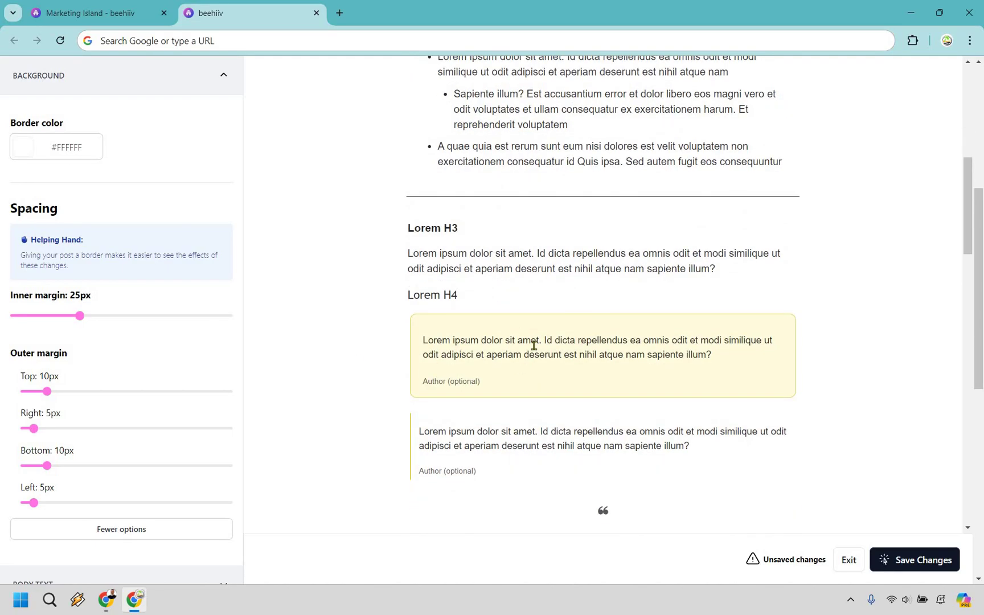
scroll(419, 196, up, 3)
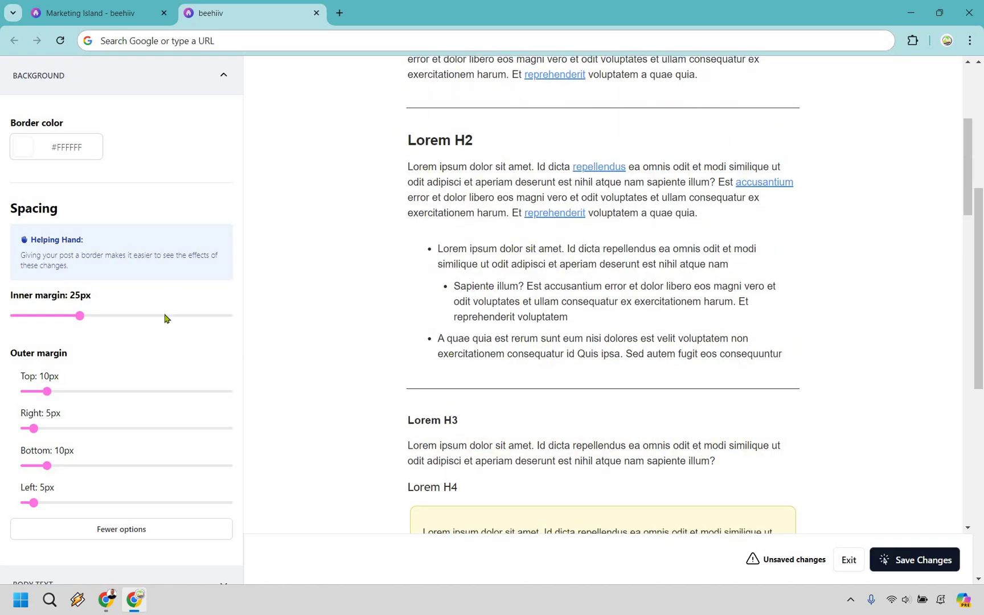
scroll(131, 343, down, 1)
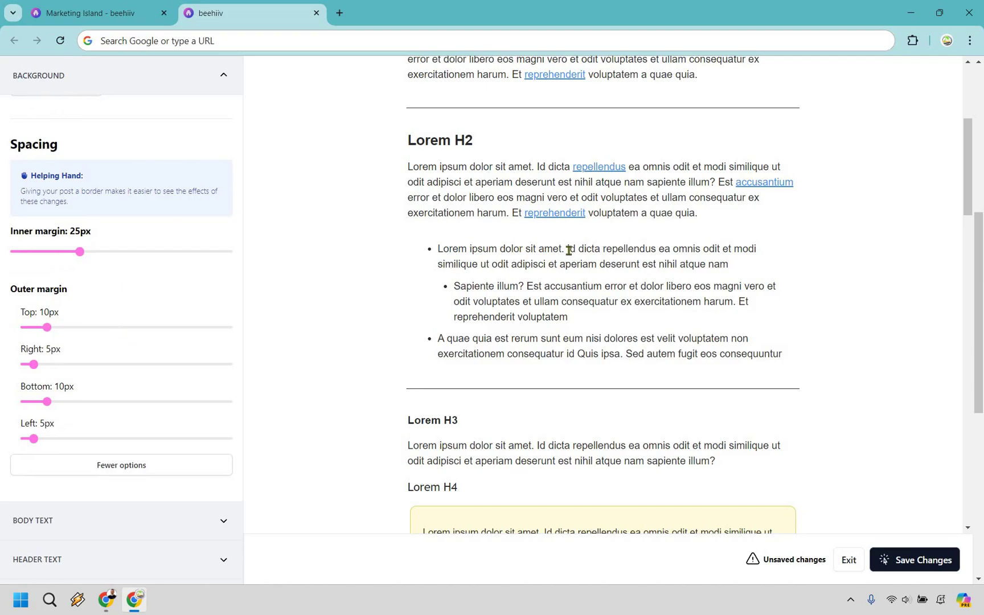
scroll(567, 250, down, 8)
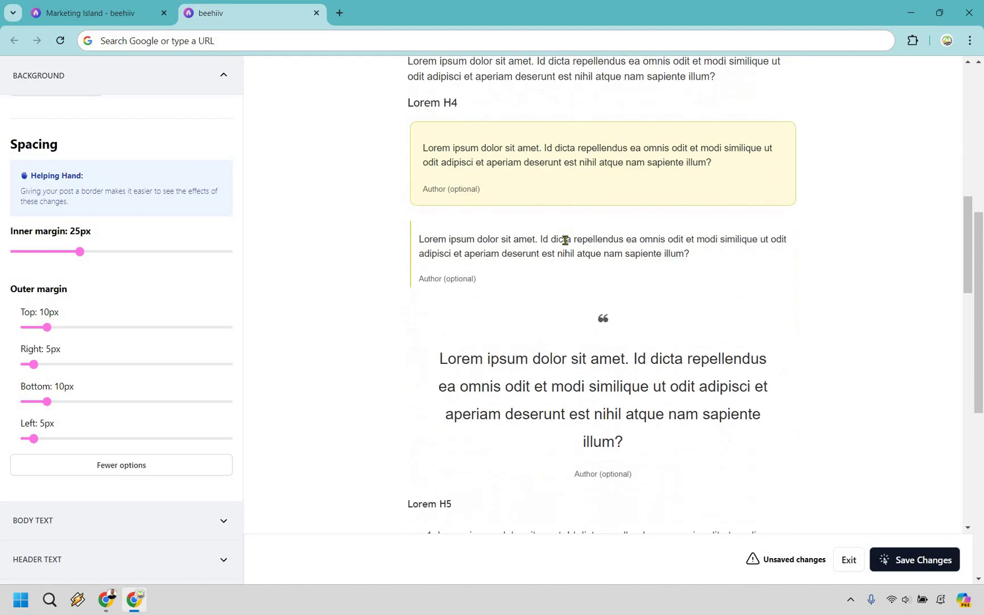
scroll(566, 236, down, 4)
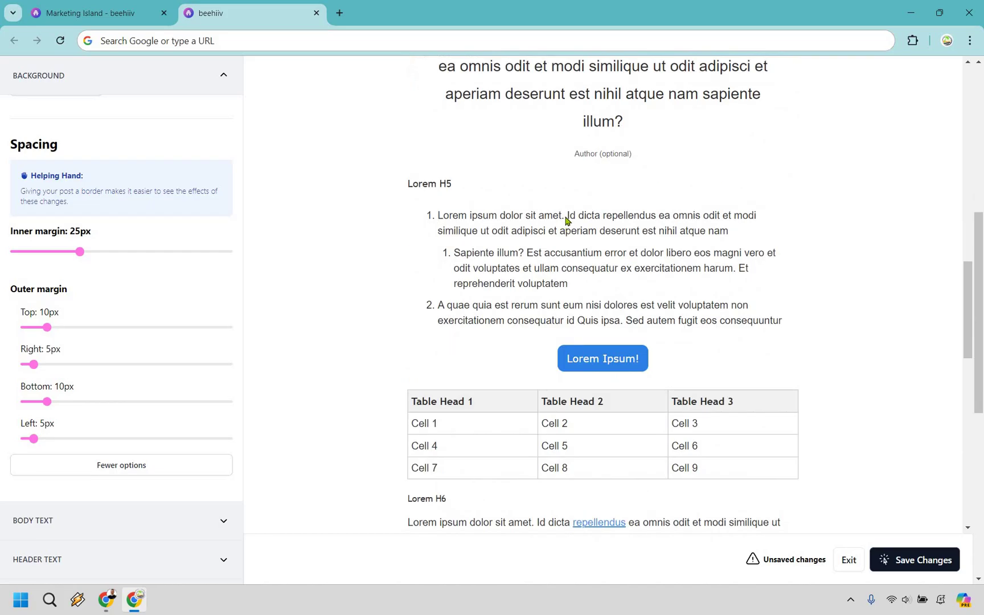
scroll(567, 221, down, 7)
scroll(605, 245, down, 7)
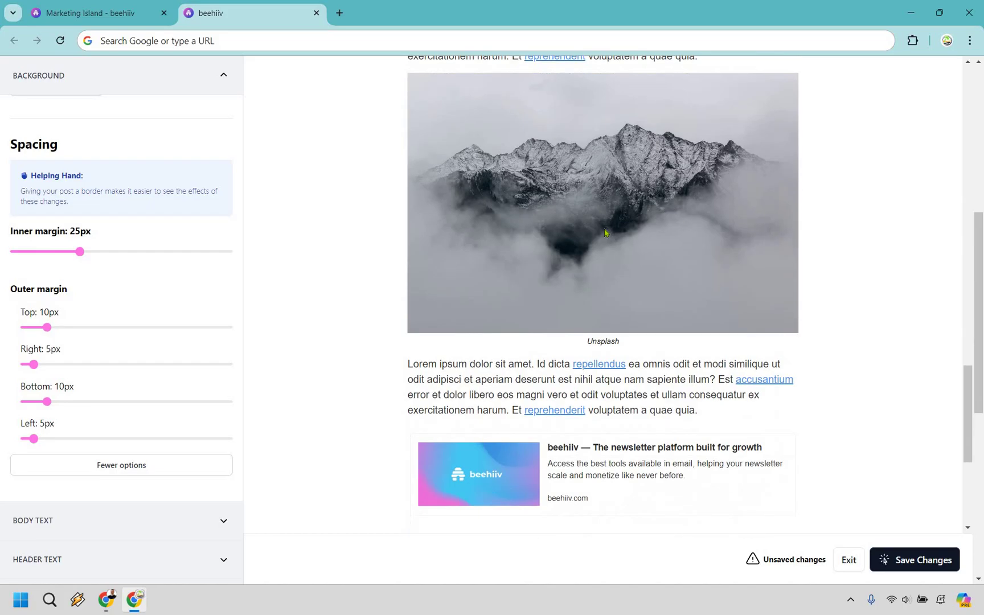
scroll(604, 265, up, 7)
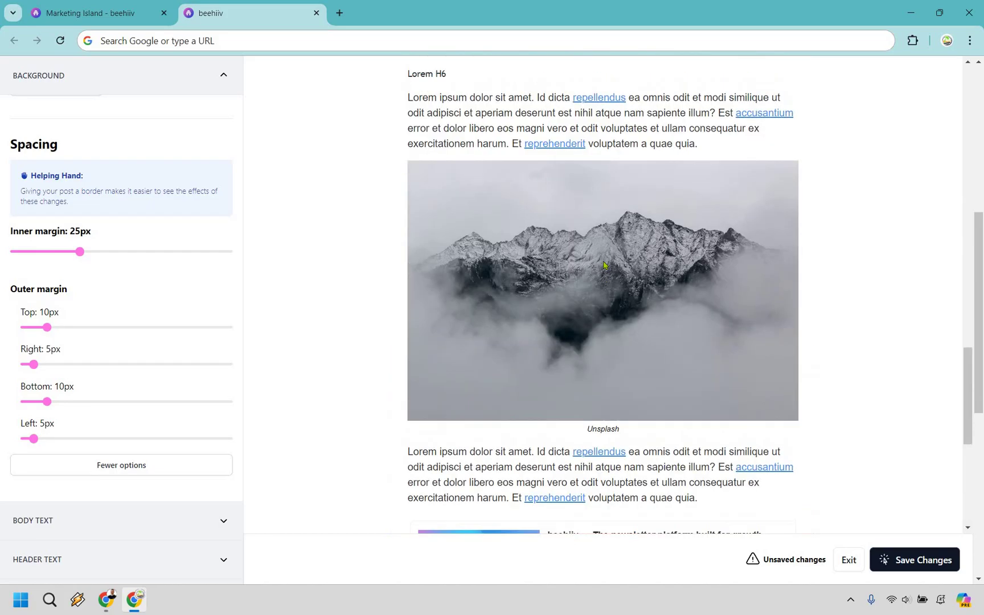
scroll(604, 264, up, 5)
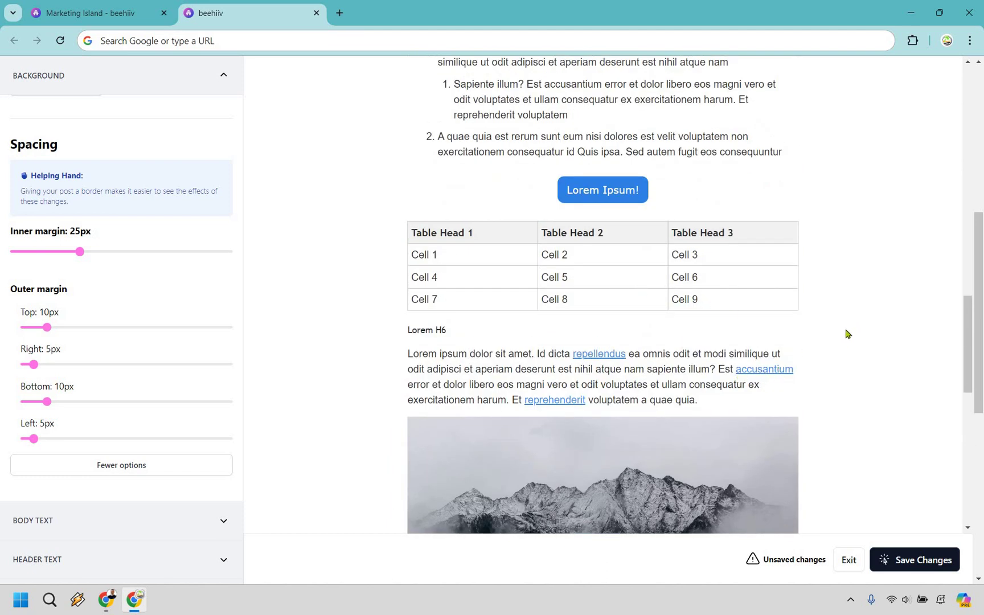
scroll(846, 333, up, 15)
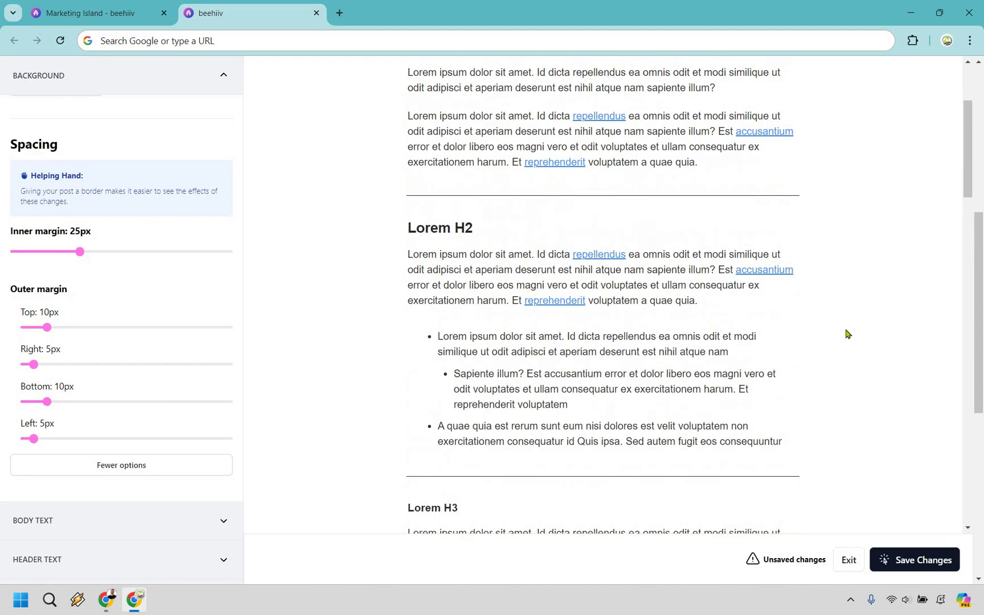
Step: Open the body text settings, try removing the underline from inline hyperlinks, and restore it
scroll(843, 293, up, 3)
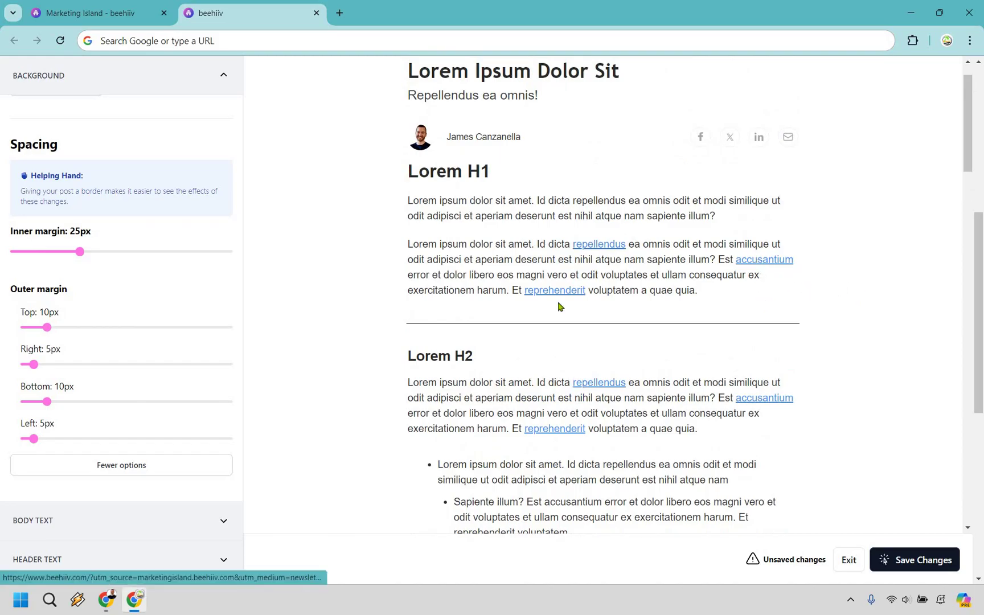
scroll(178, 299, down, 5)
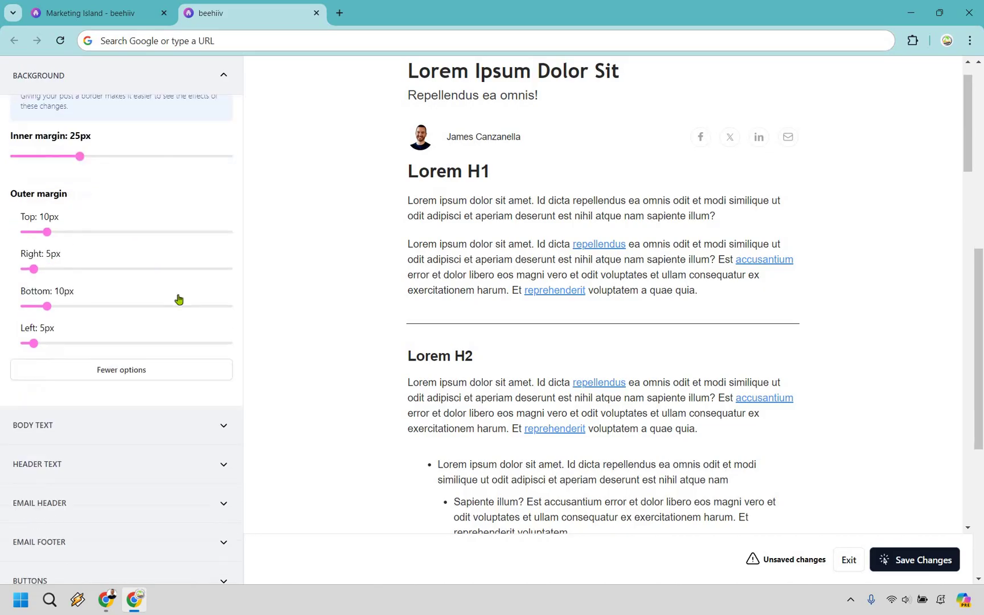
click(196, 246)
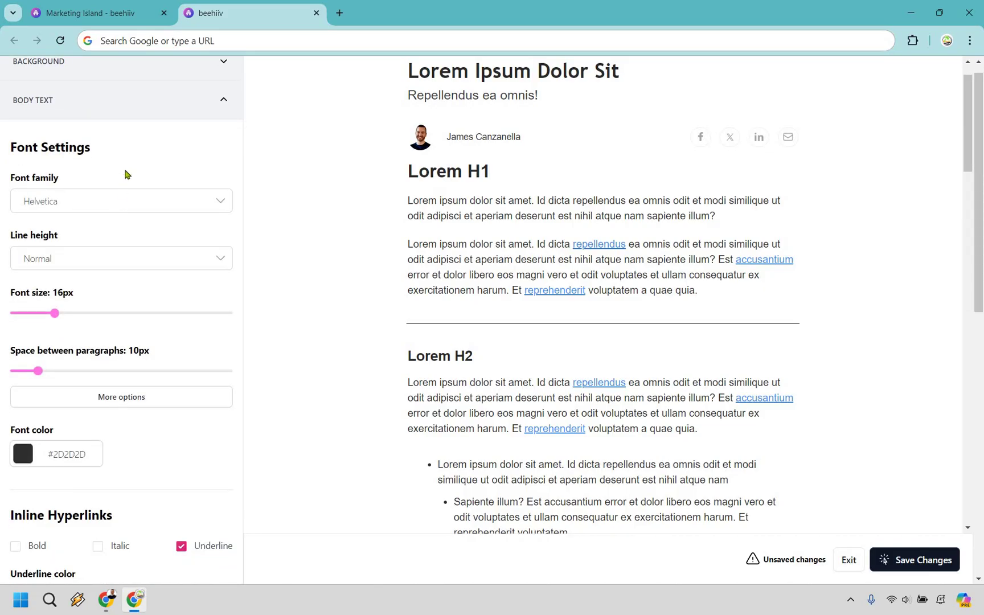
scroll(152, 359, down, 3)
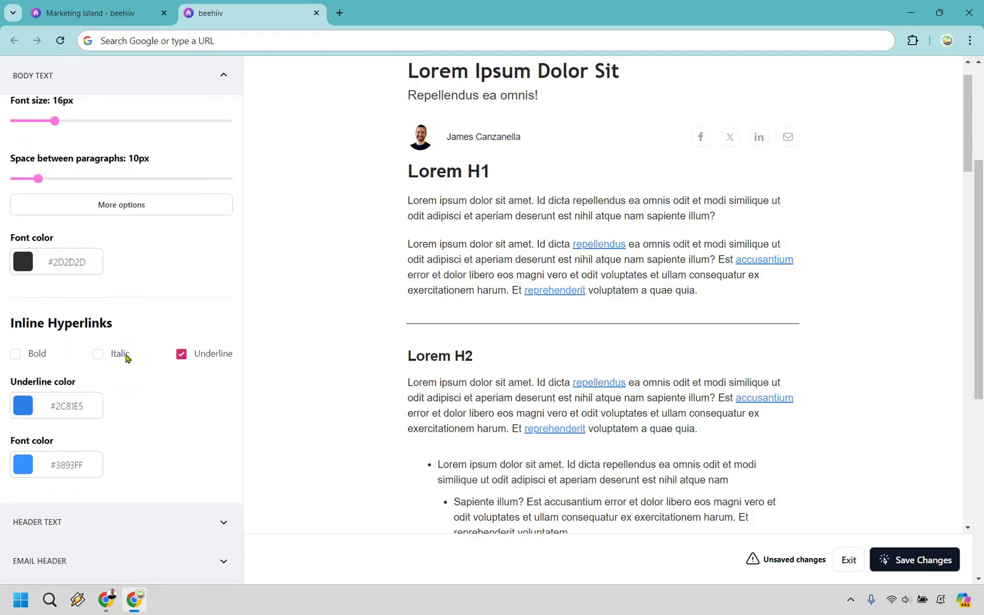
click(183, 355)
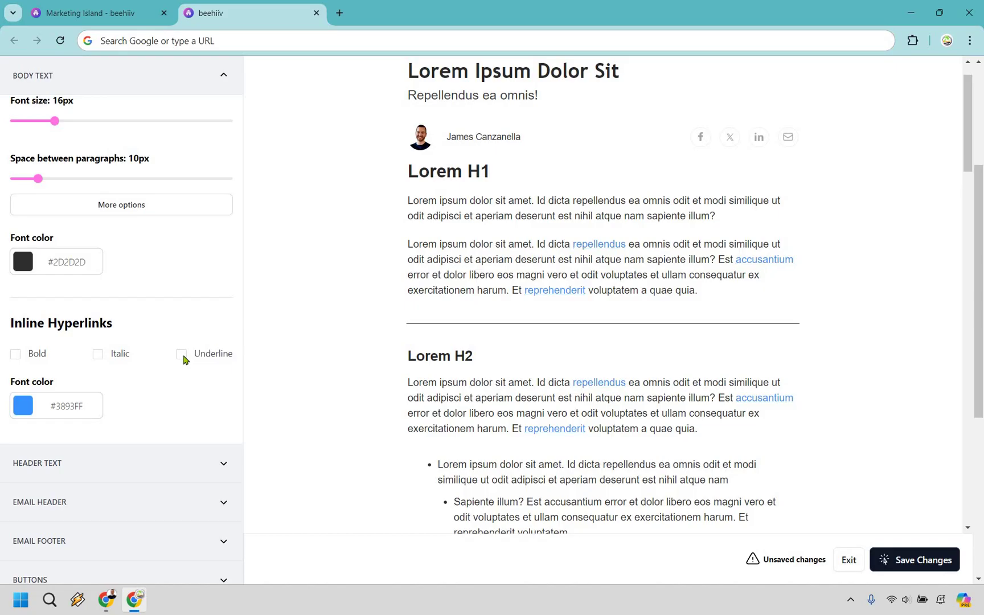
click(182, 356)
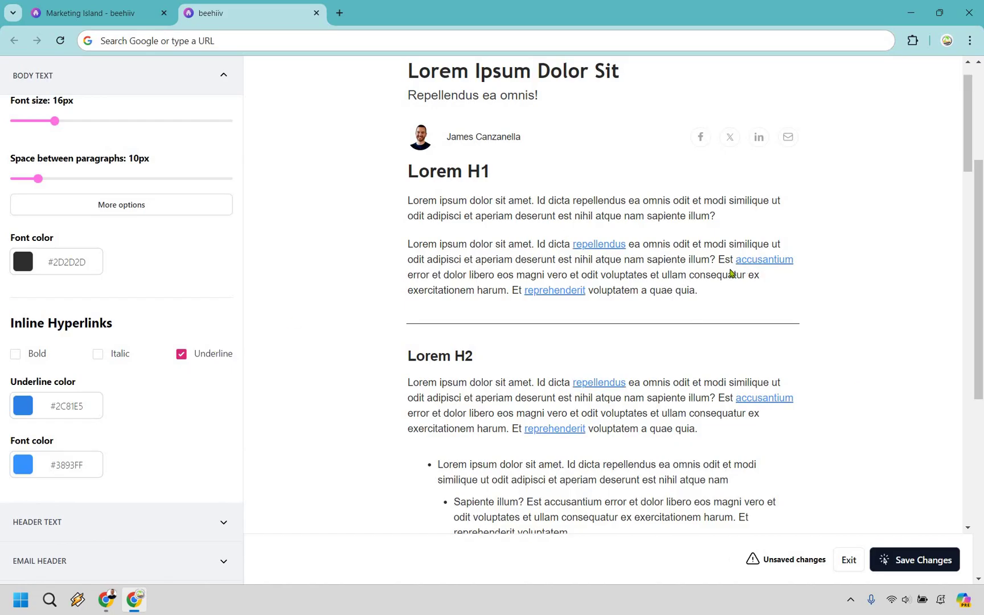
Step: Examine the body text font and inline hyperlink settings and the other style sections available for the newsletter
scroll(154, 318, down, 3)
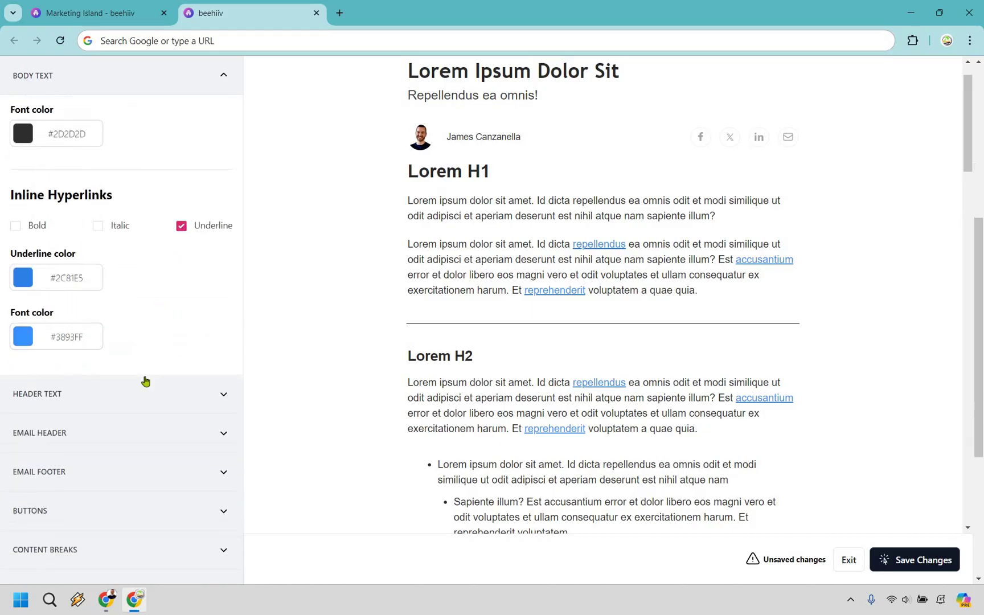
scroll(148, 304, down, 3)
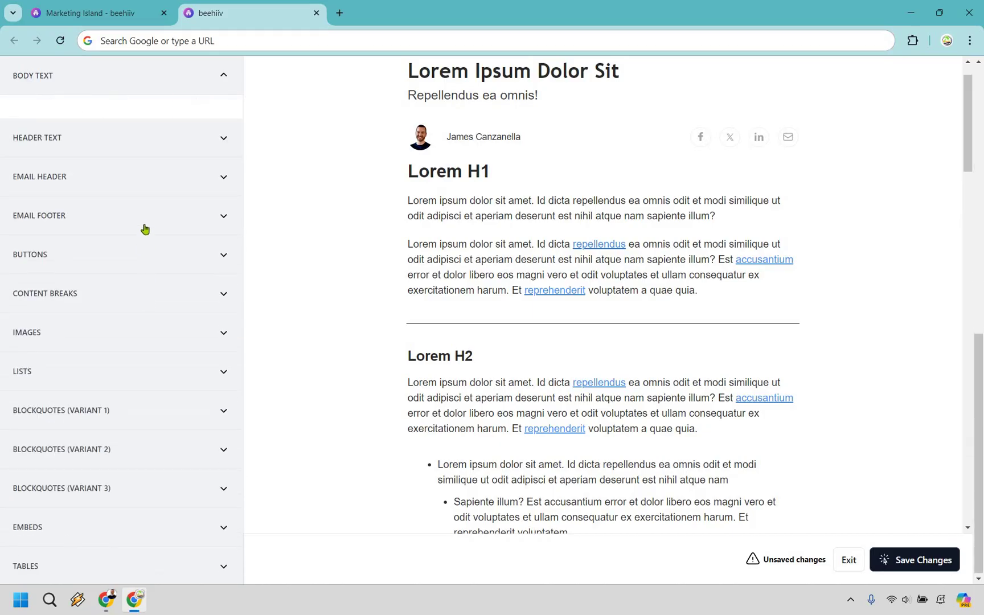
scroll(143, 228, up, 1)
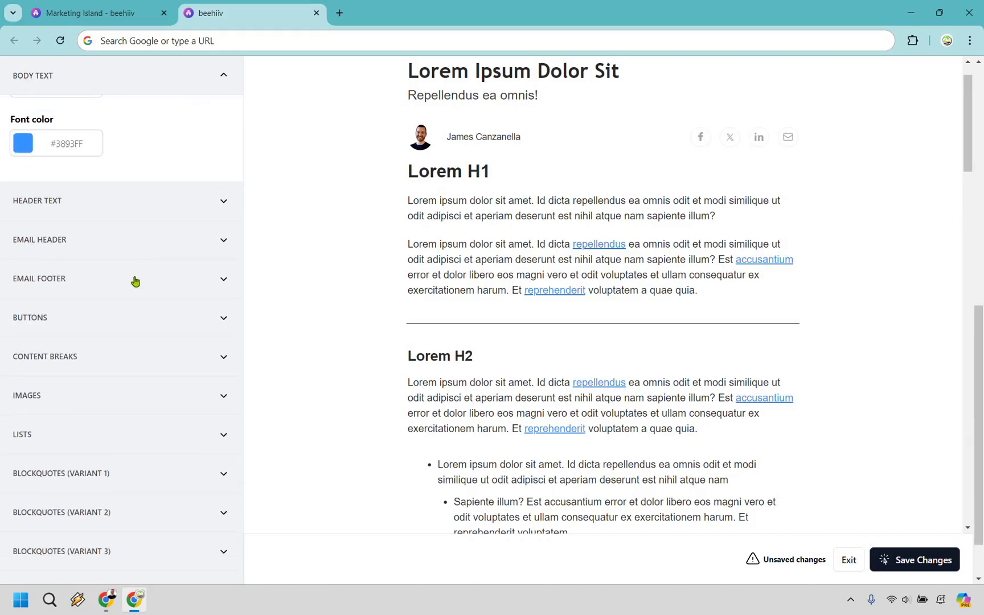
scroll(131, 341, down, 1)
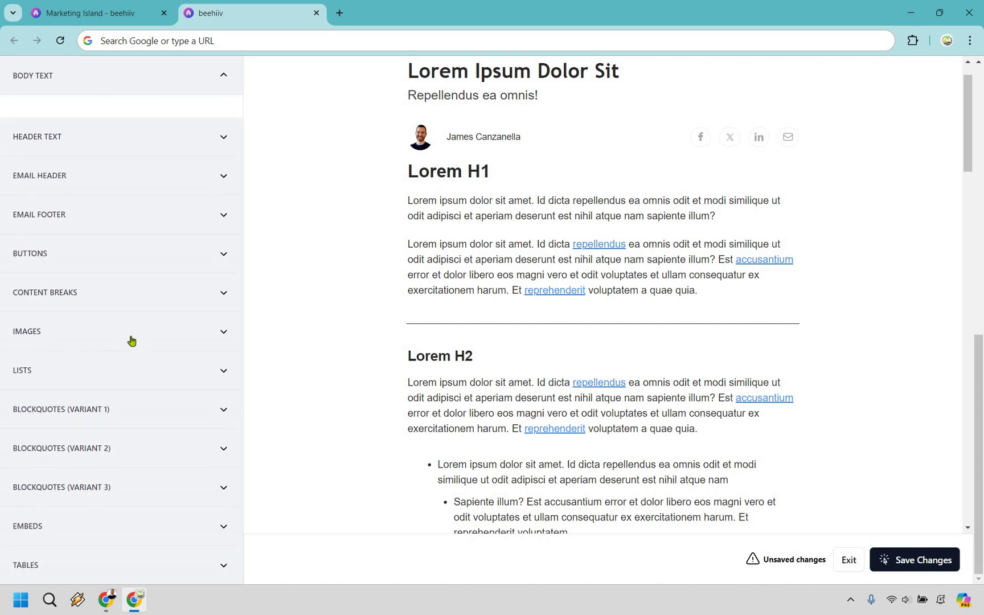
scroll(132, 341, up, 5)
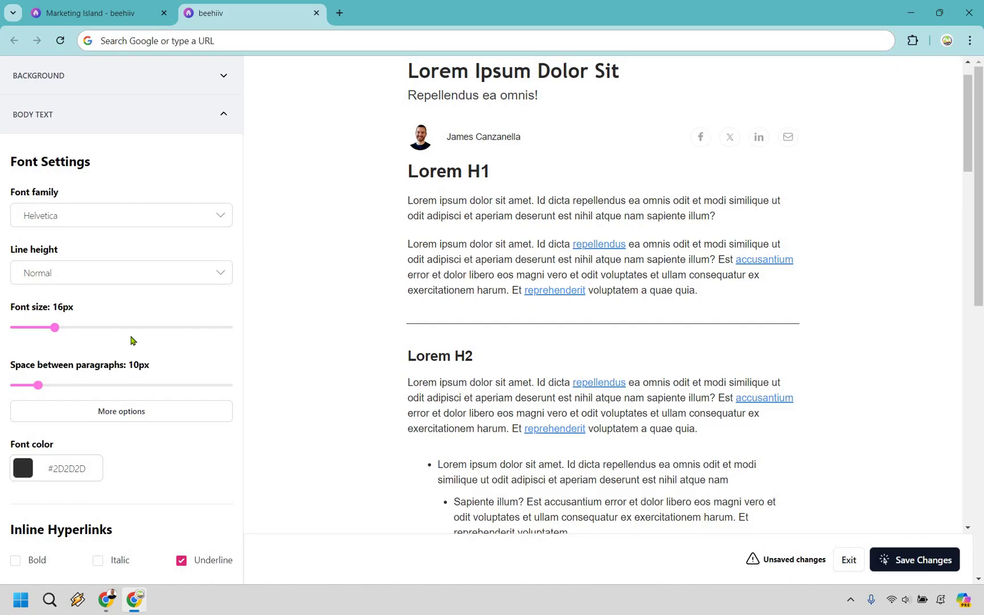
scroll(215, 273, down, 7)
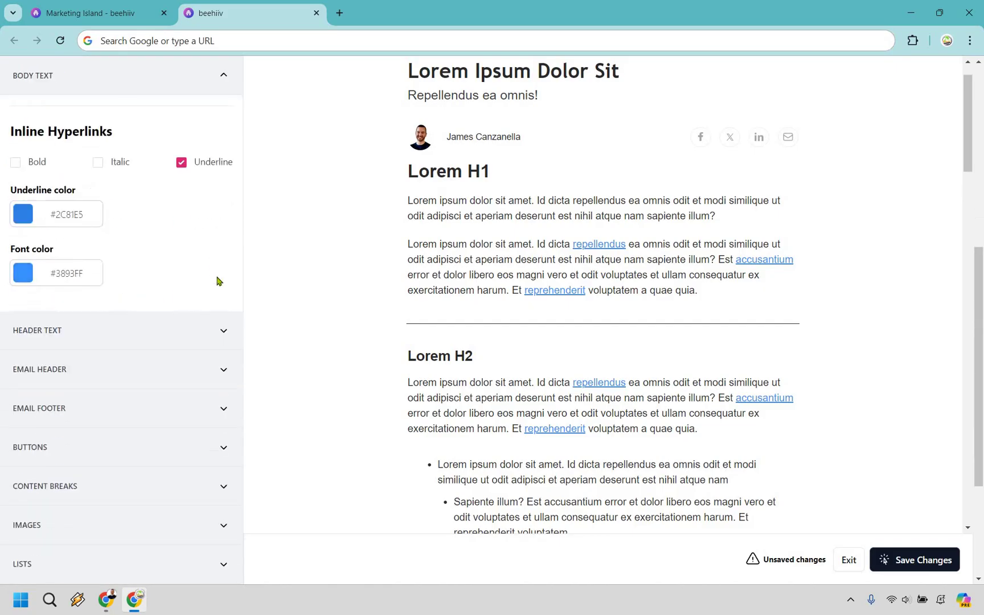
Step: Examine the header text settings for Heading 1 through Heading 6, including font, size, spacing and color
click(197, 281)
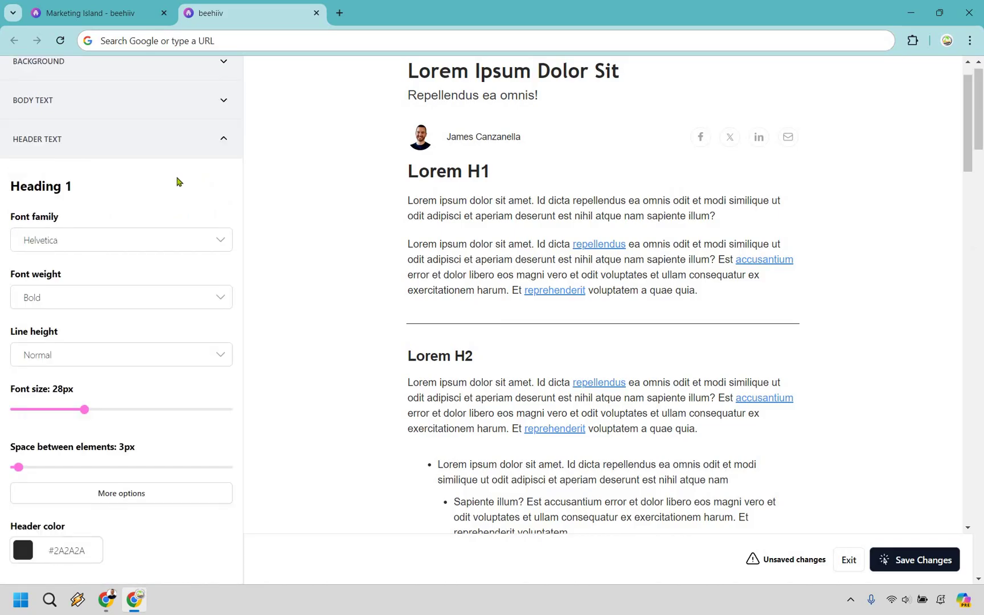
scroll(177, 181, down, 8)
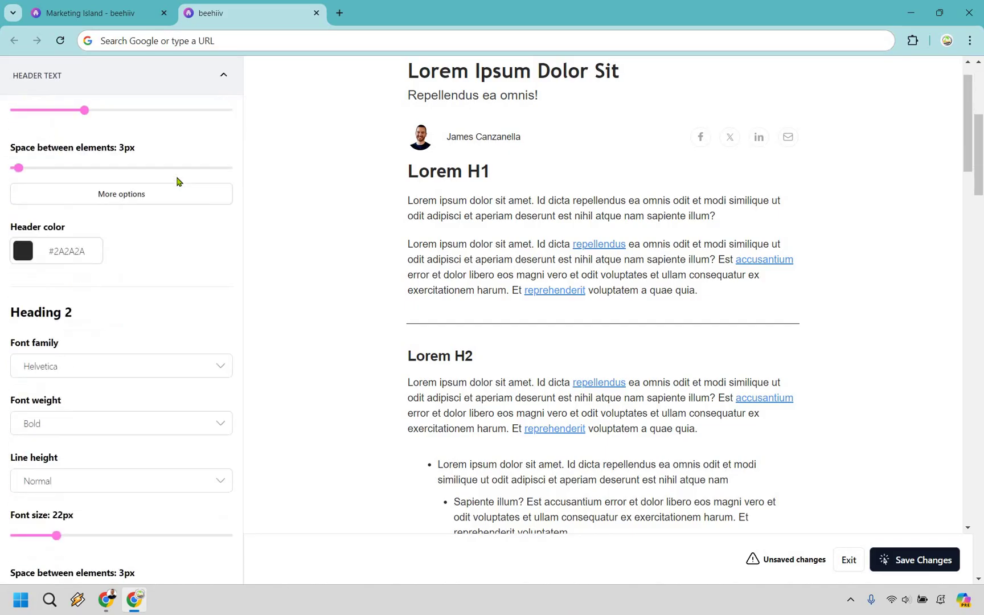
scroll(177, 181, down, 12)
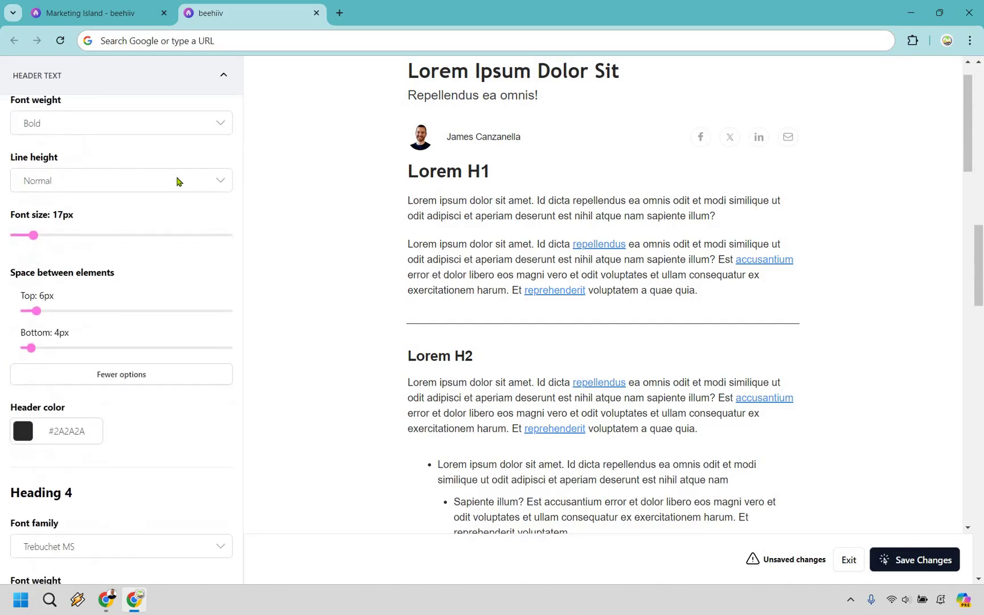
scroll(165, 205, up, 2)
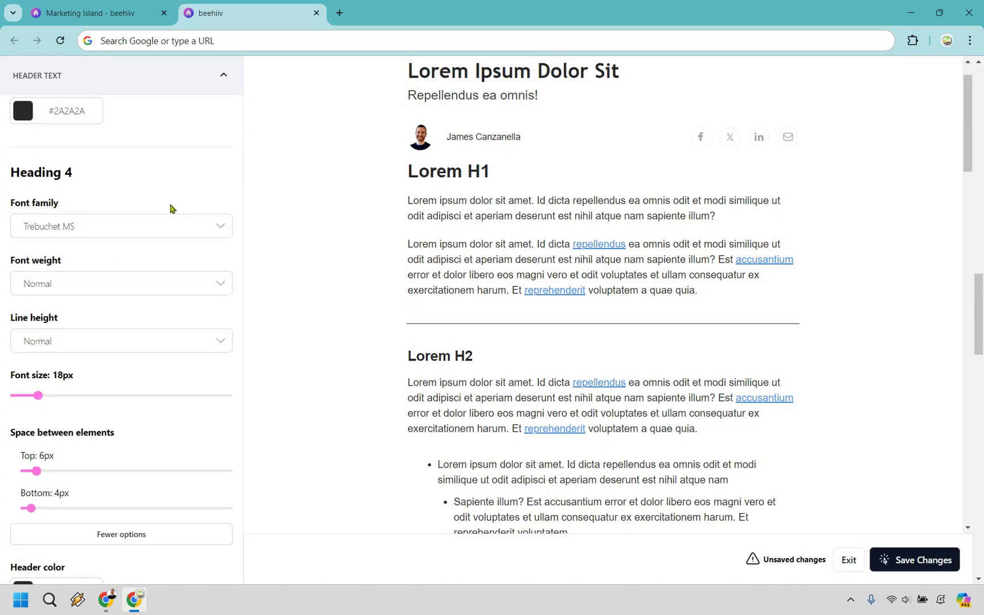
scroll(172, 207, down, 13)
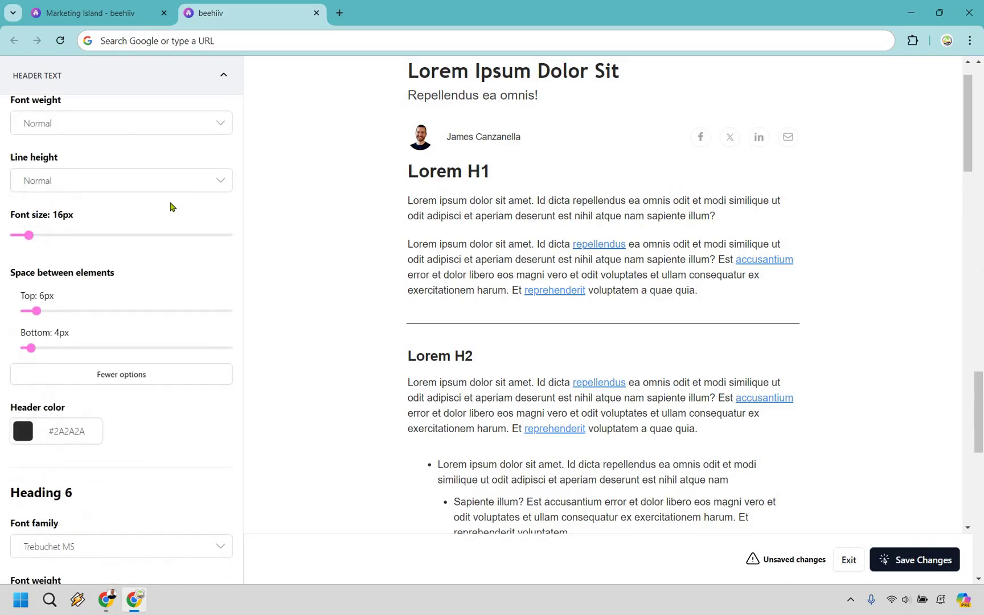
scroll(172, 207, down, 8)
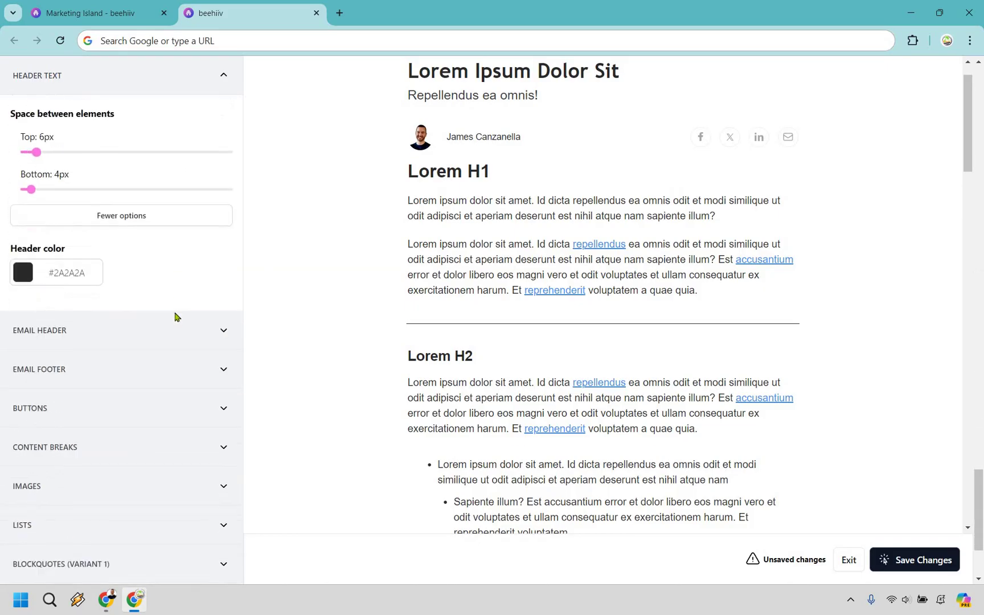
Step: Examine the email header settings for title, subtitle, byline, spacing, custom header image and date format
click(51, 328)
scroll(176, 234, down, 2)
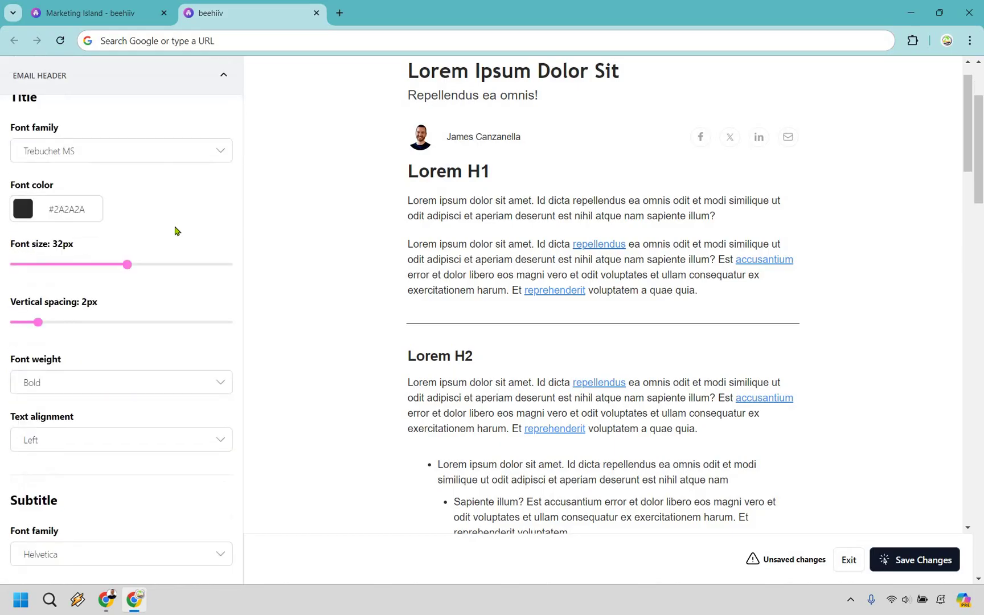
scroll(176, 231, down, 5)
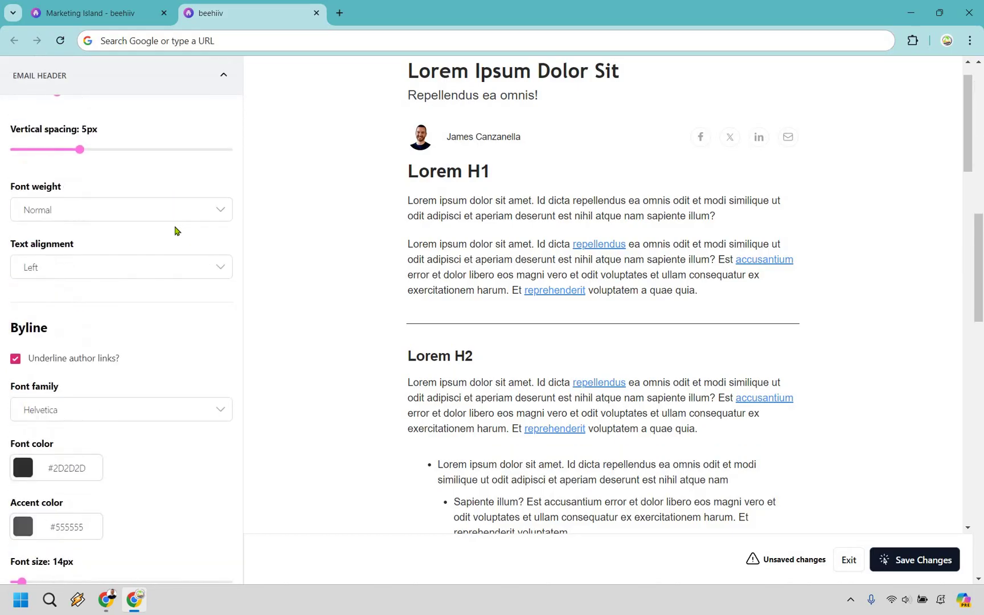
scroll(176, 230, down, 8)
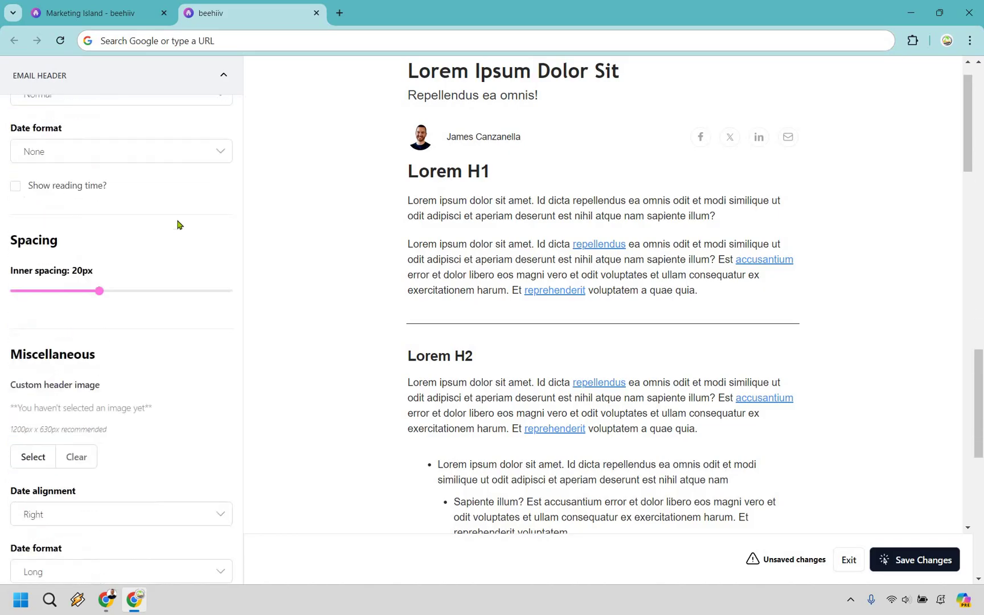
scroll(177, 224, down, 8)
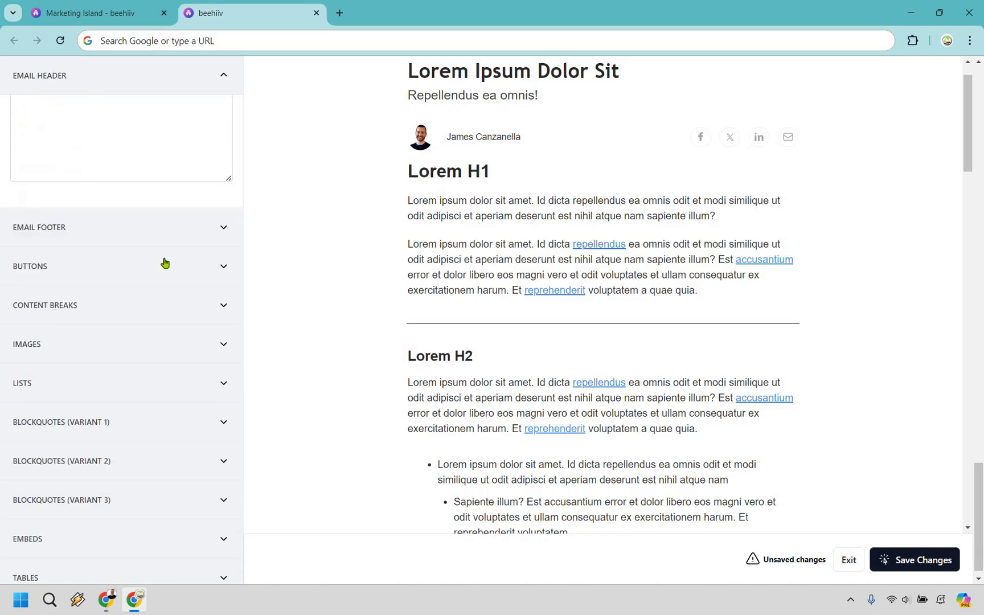
Step: Examine the button settings for font, colors, spacing and border
click(167, 269)
scroll(170, 308, down, 2)
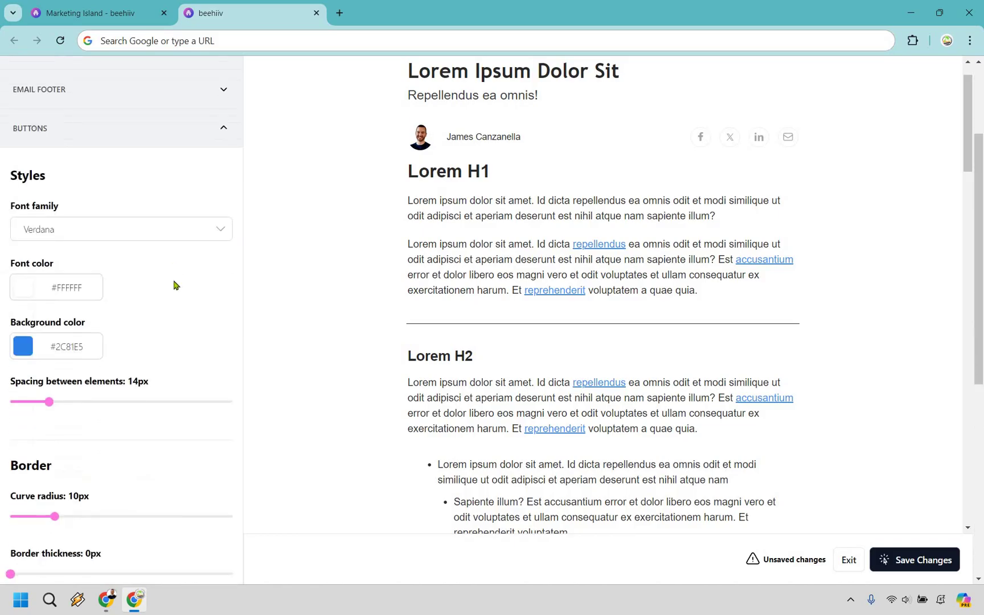
scroll(176, 260, down, 4)
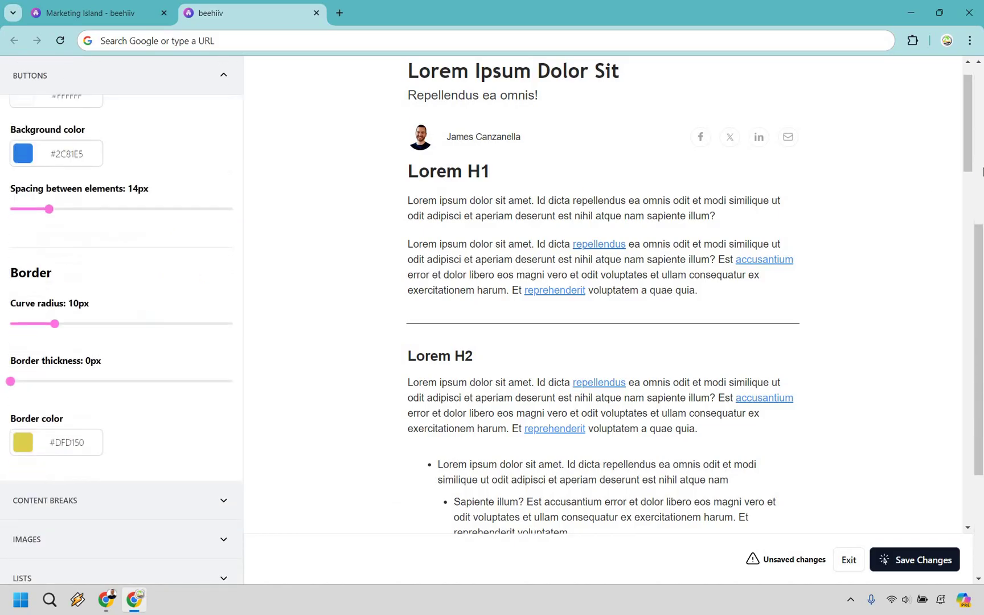